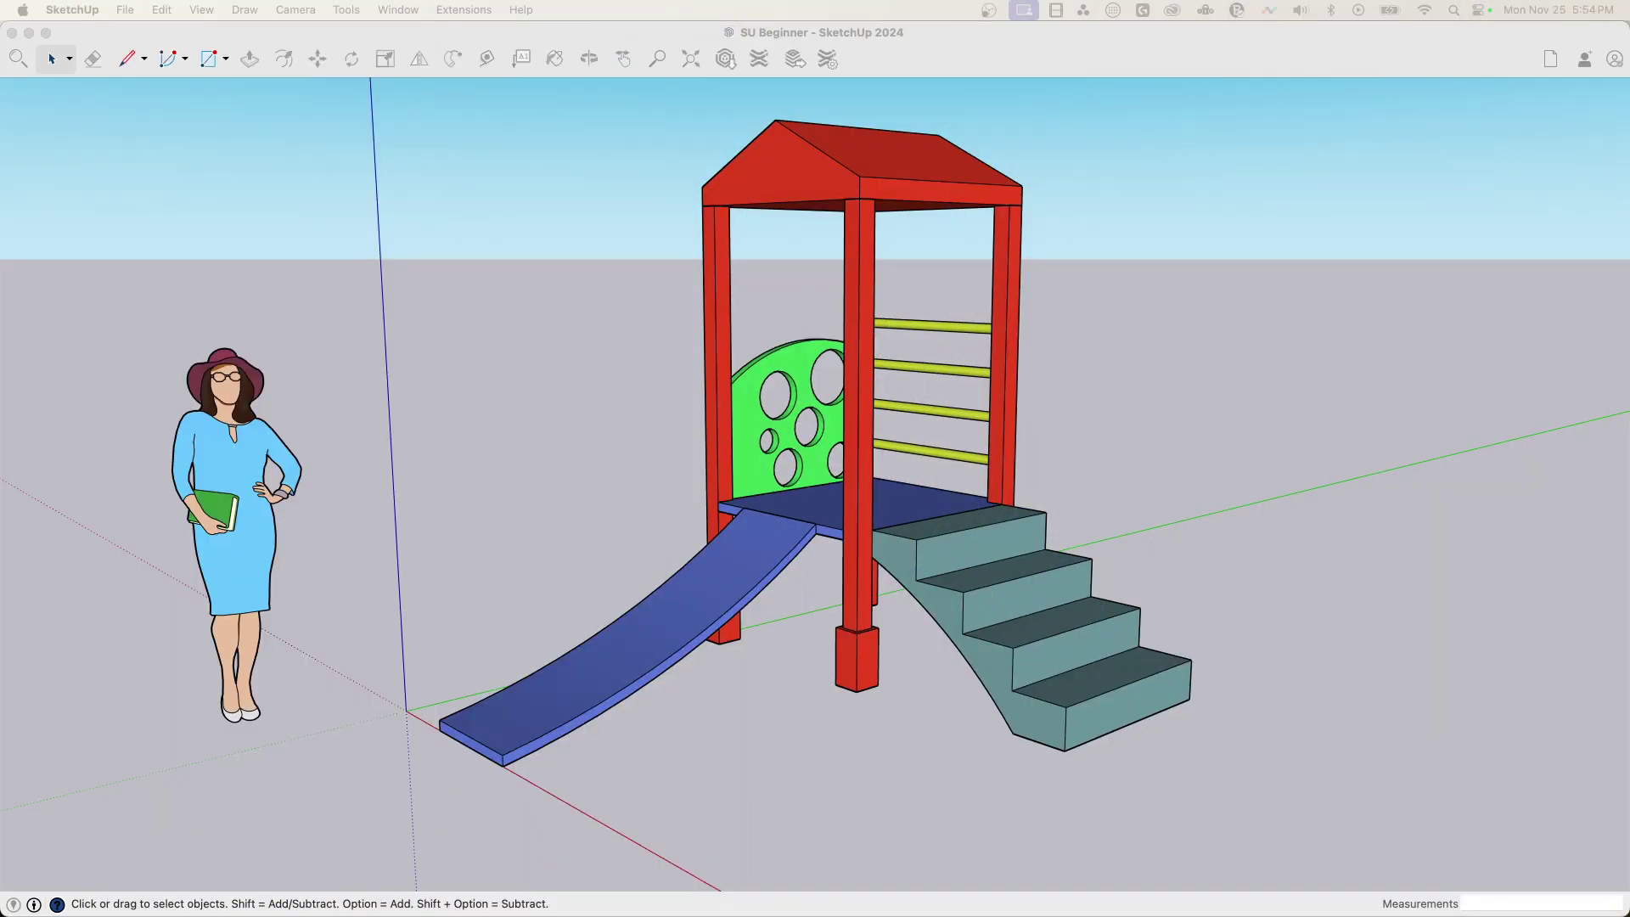
- Orbit the playset to a front view, then higher, then back to its earlier angle
click(892, 53)
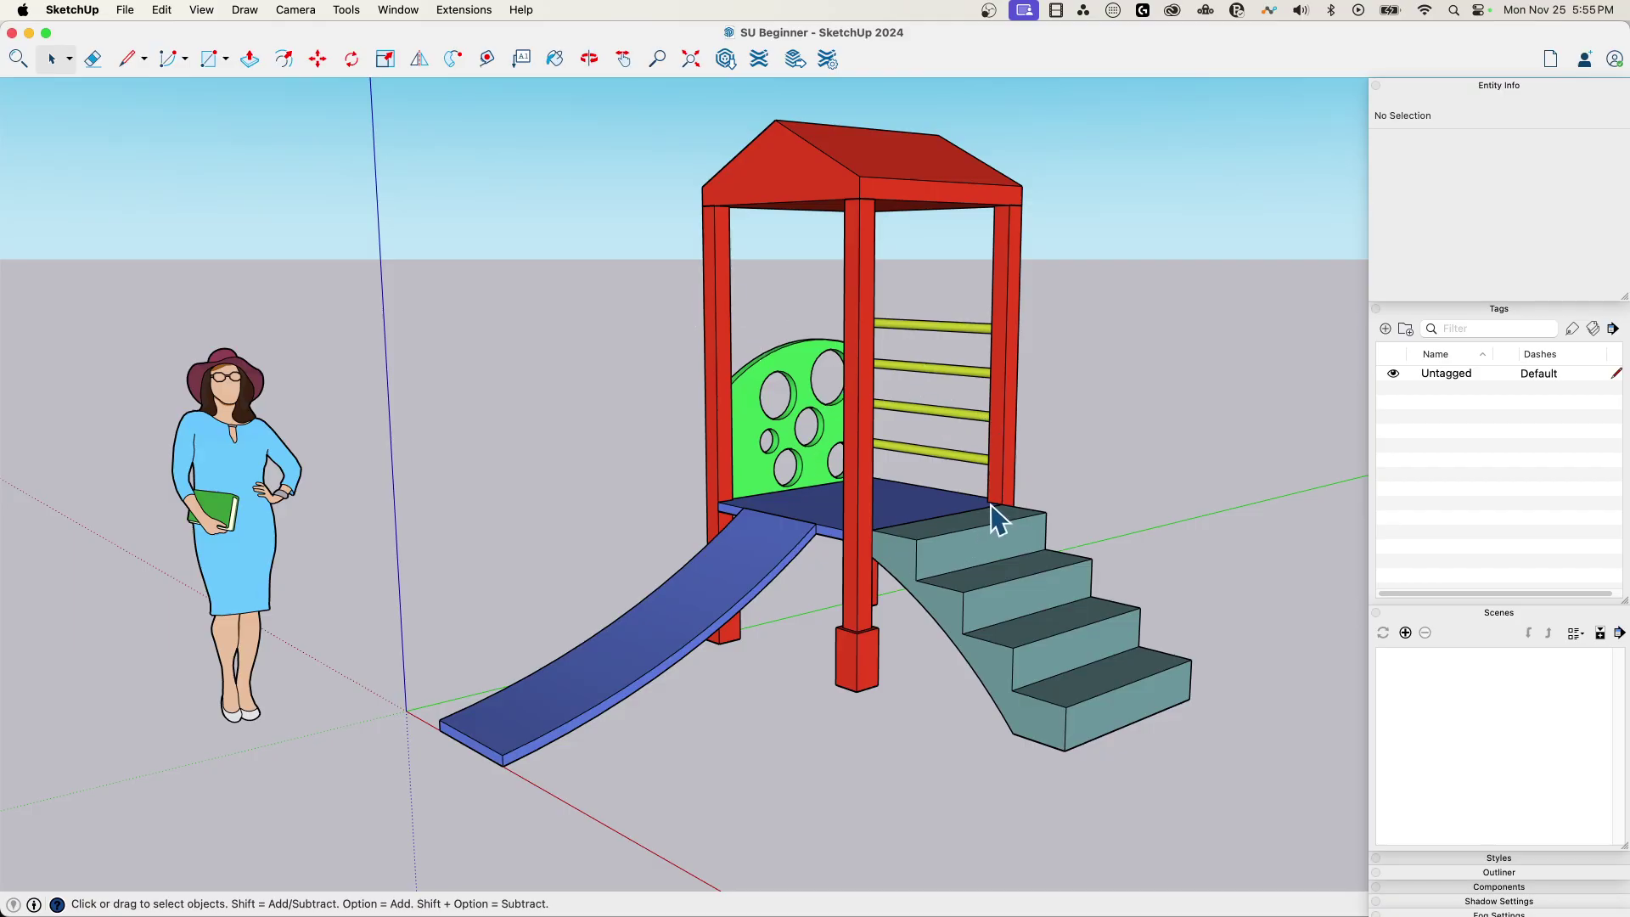
mouse_move(993, 519)
middle_down()
mouse_move(651, 477)
mouse_move(1036, 547)
mouse_move(884, 535)
mouse_move(1046, 565)
mouse_move(861, 467)
mouse_move(852, 560)
mouse_move(880, 558)
middle_up()
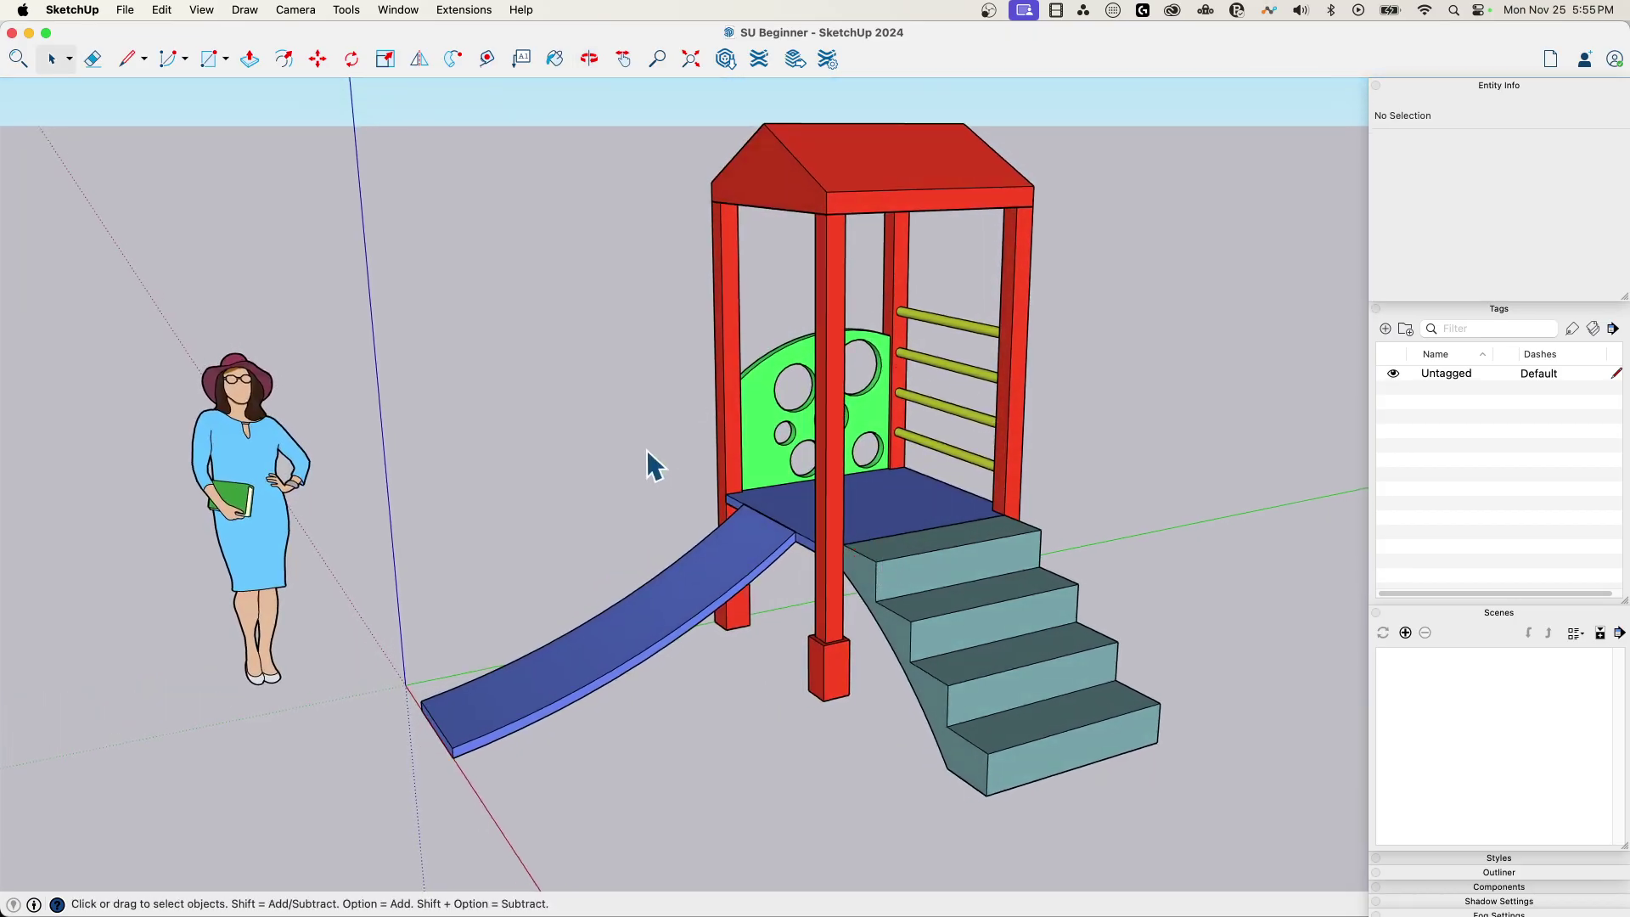
middle_drag(645, 468, 691, 462)
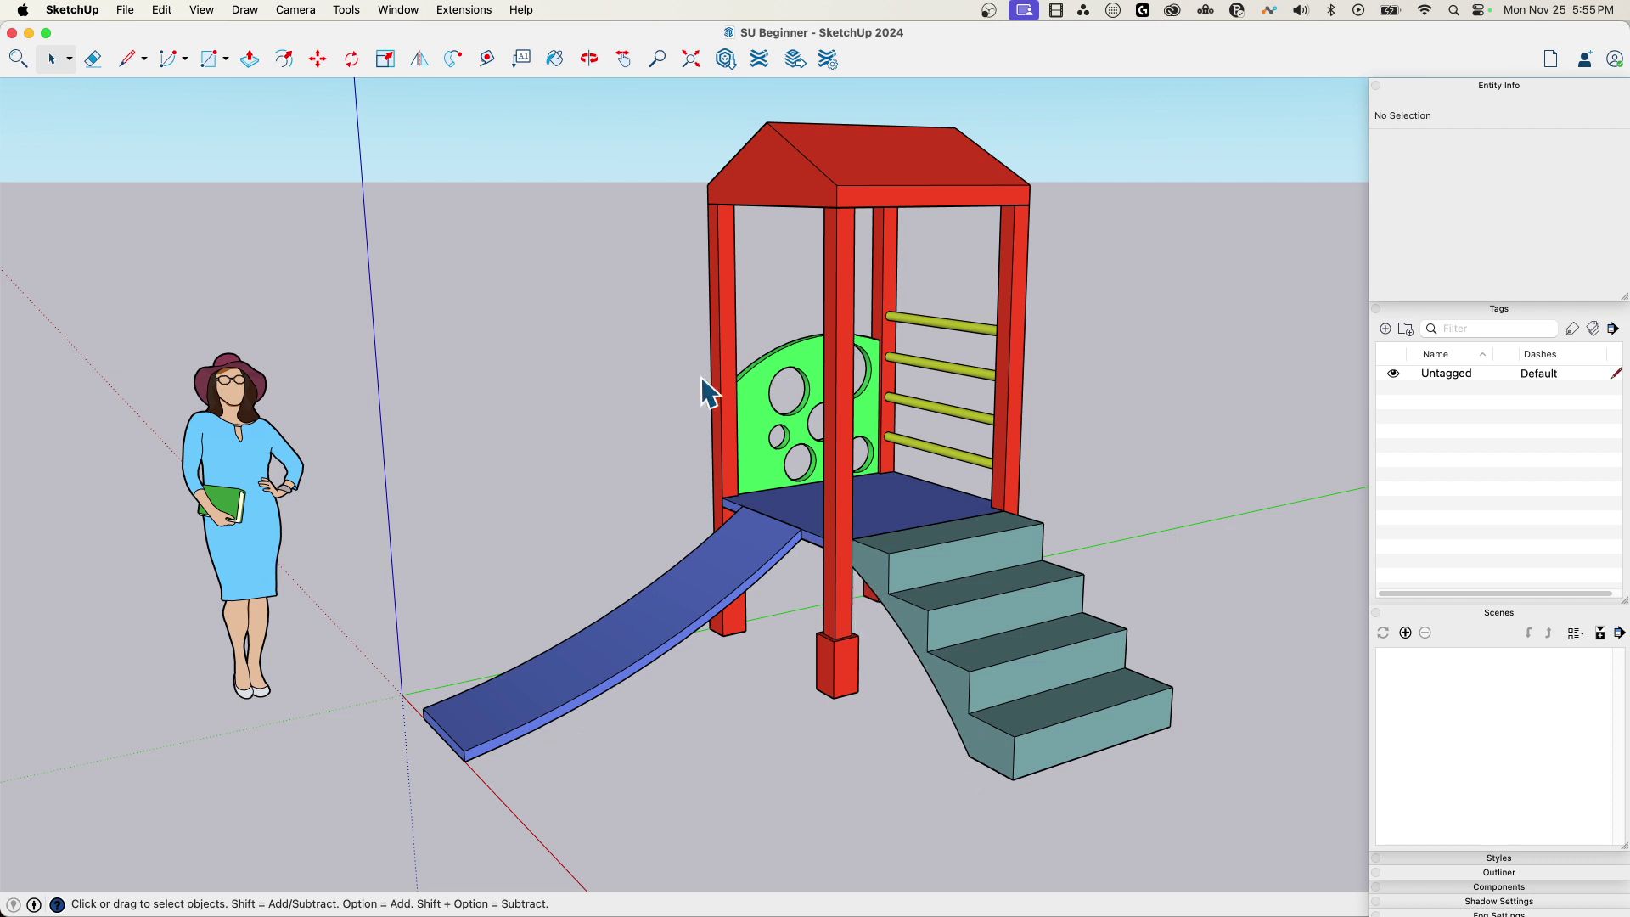
middle_drag(710, 389, 775, 386)
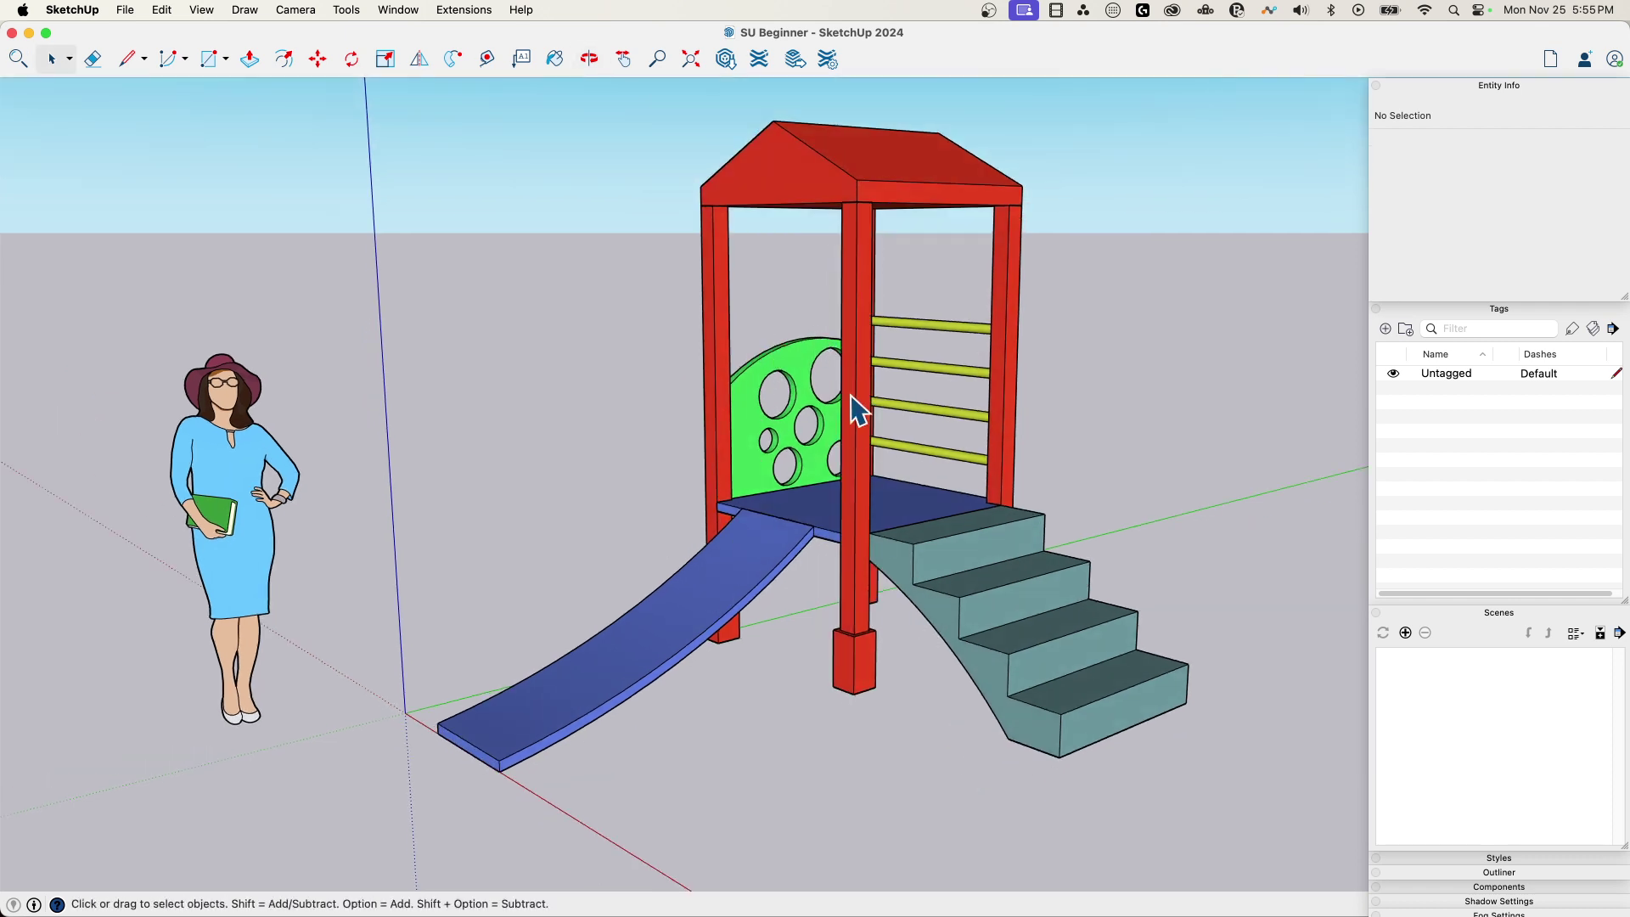
- Check the top ladder rung, middle red post, stairs and slide in Entity Info
click(934, 327)
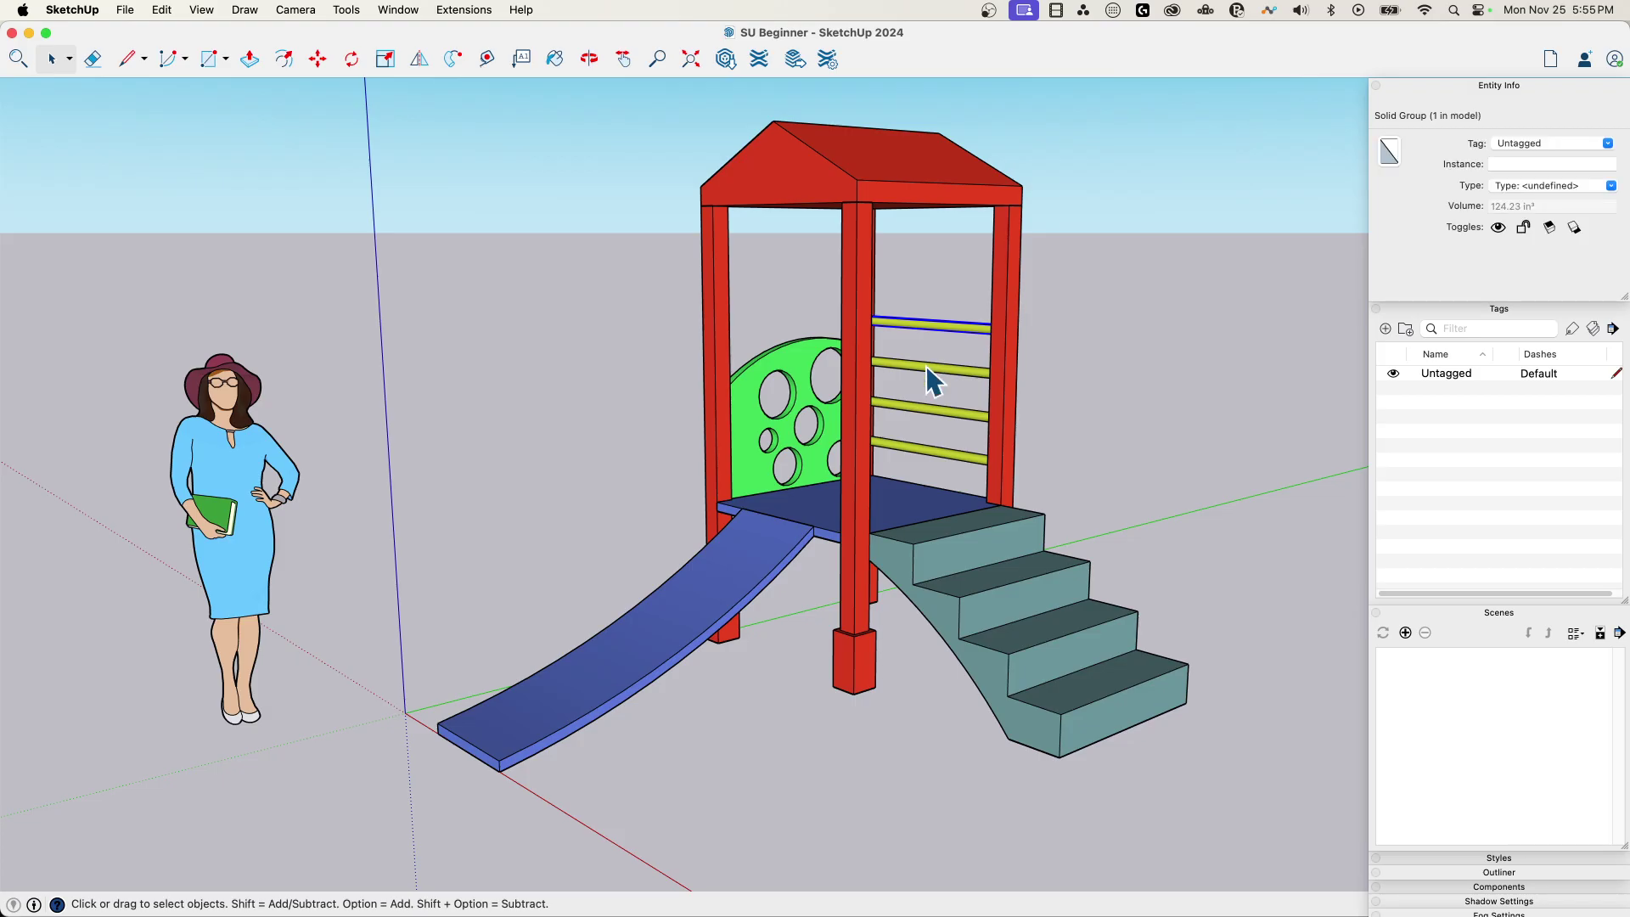
click(853, 298)
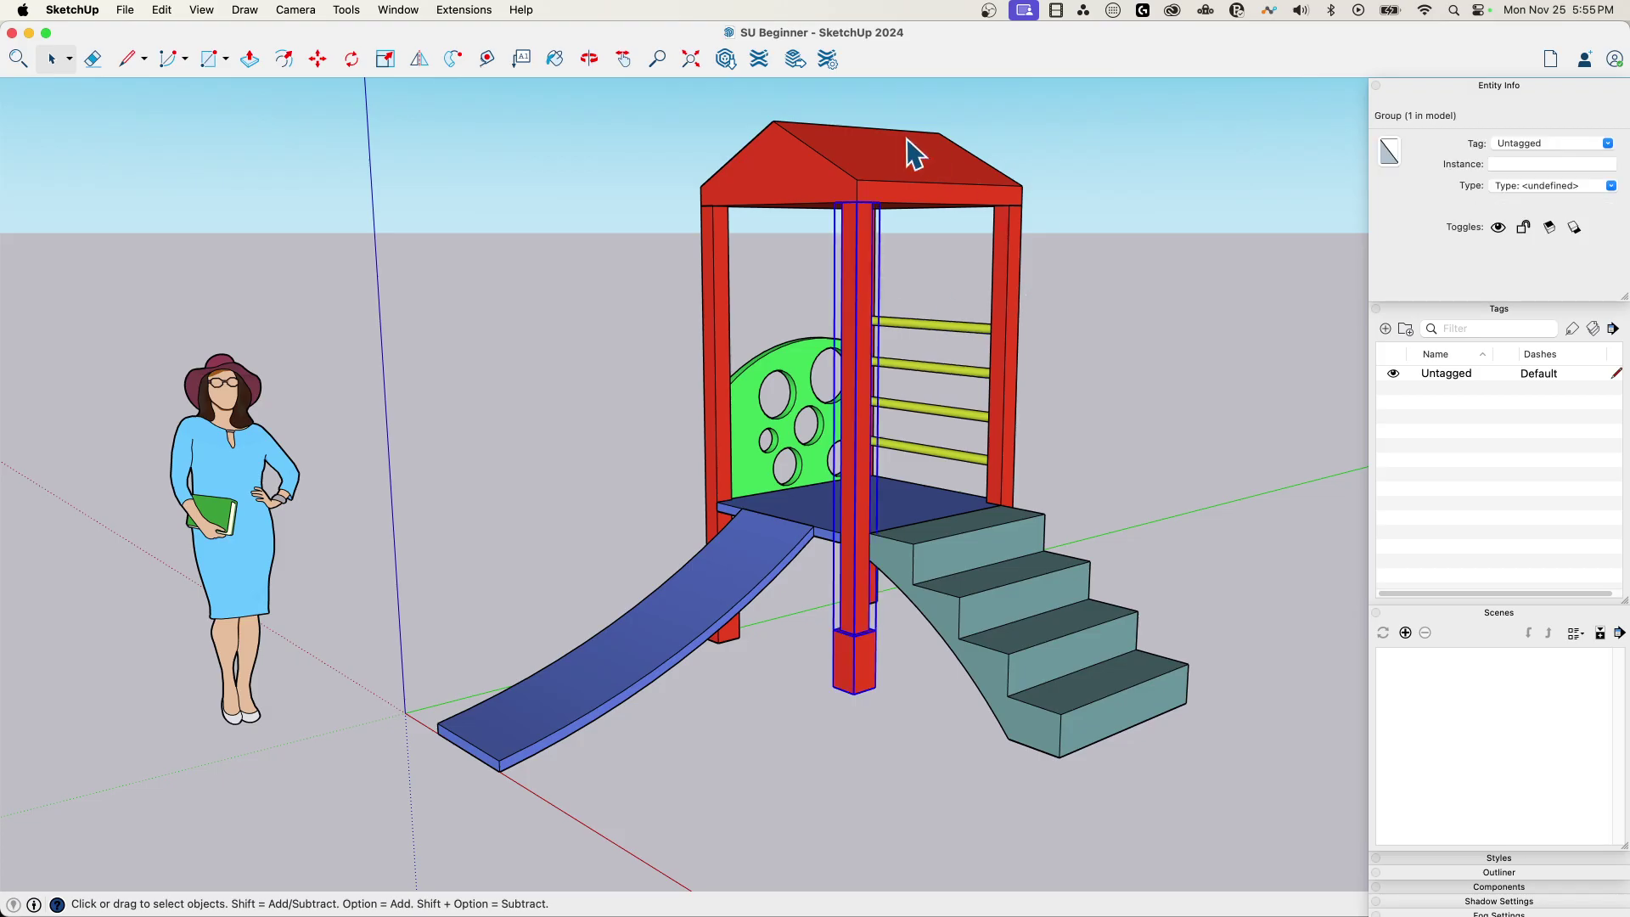
middle_drag(822, 155, 898, 394)
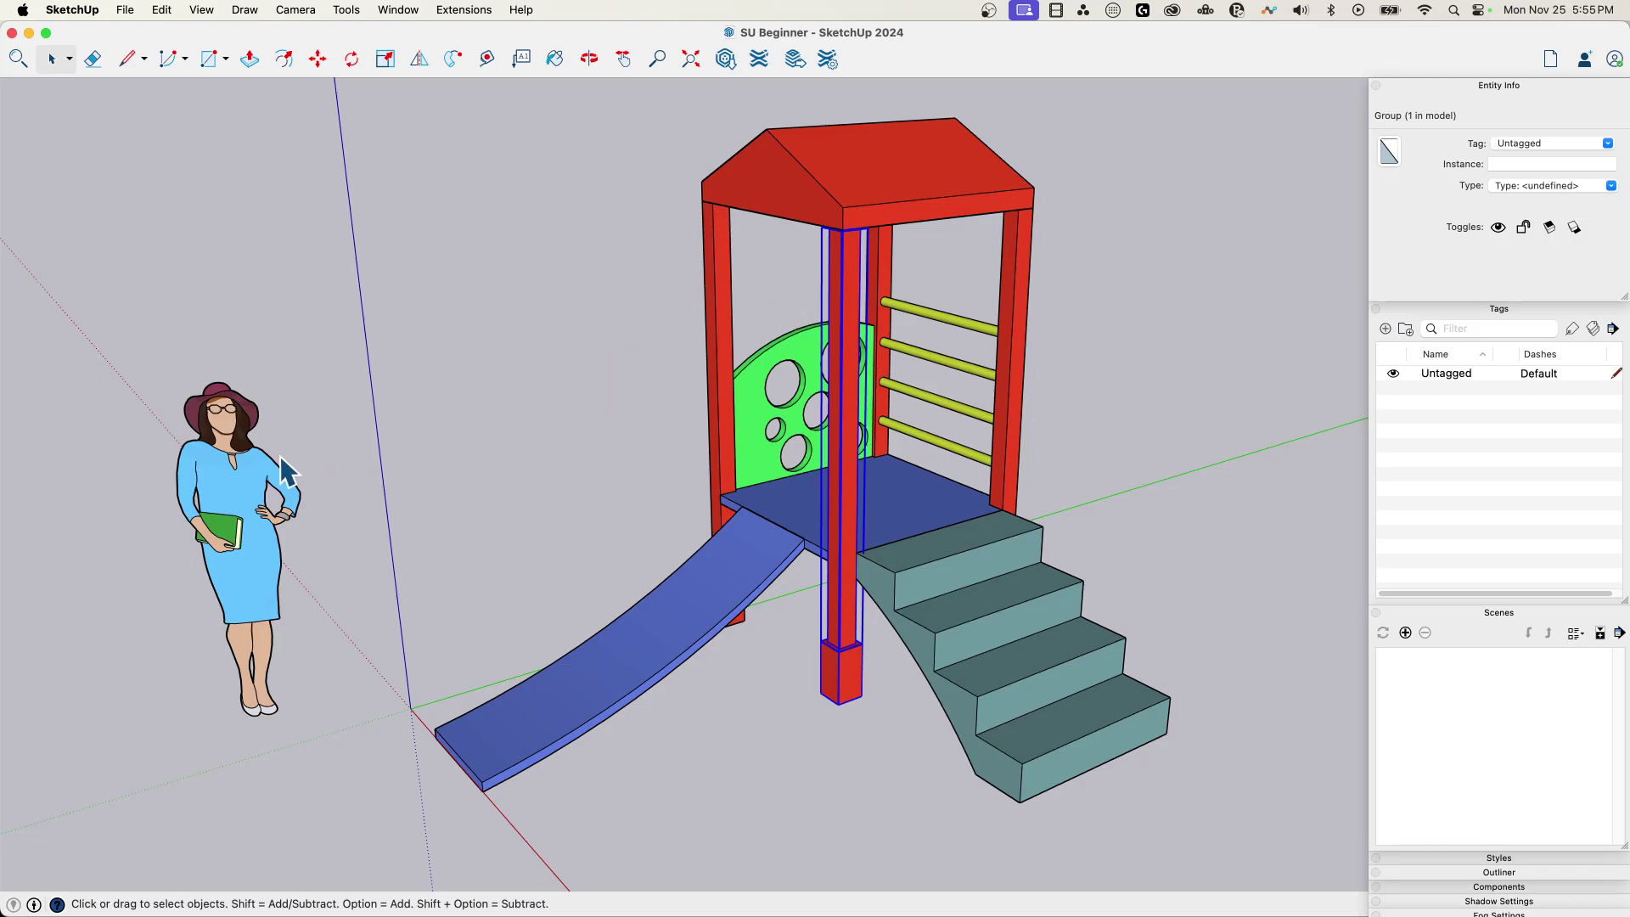
middle_drag(997, 547, 958, 552)
click(957, 550)
click(744, 565)
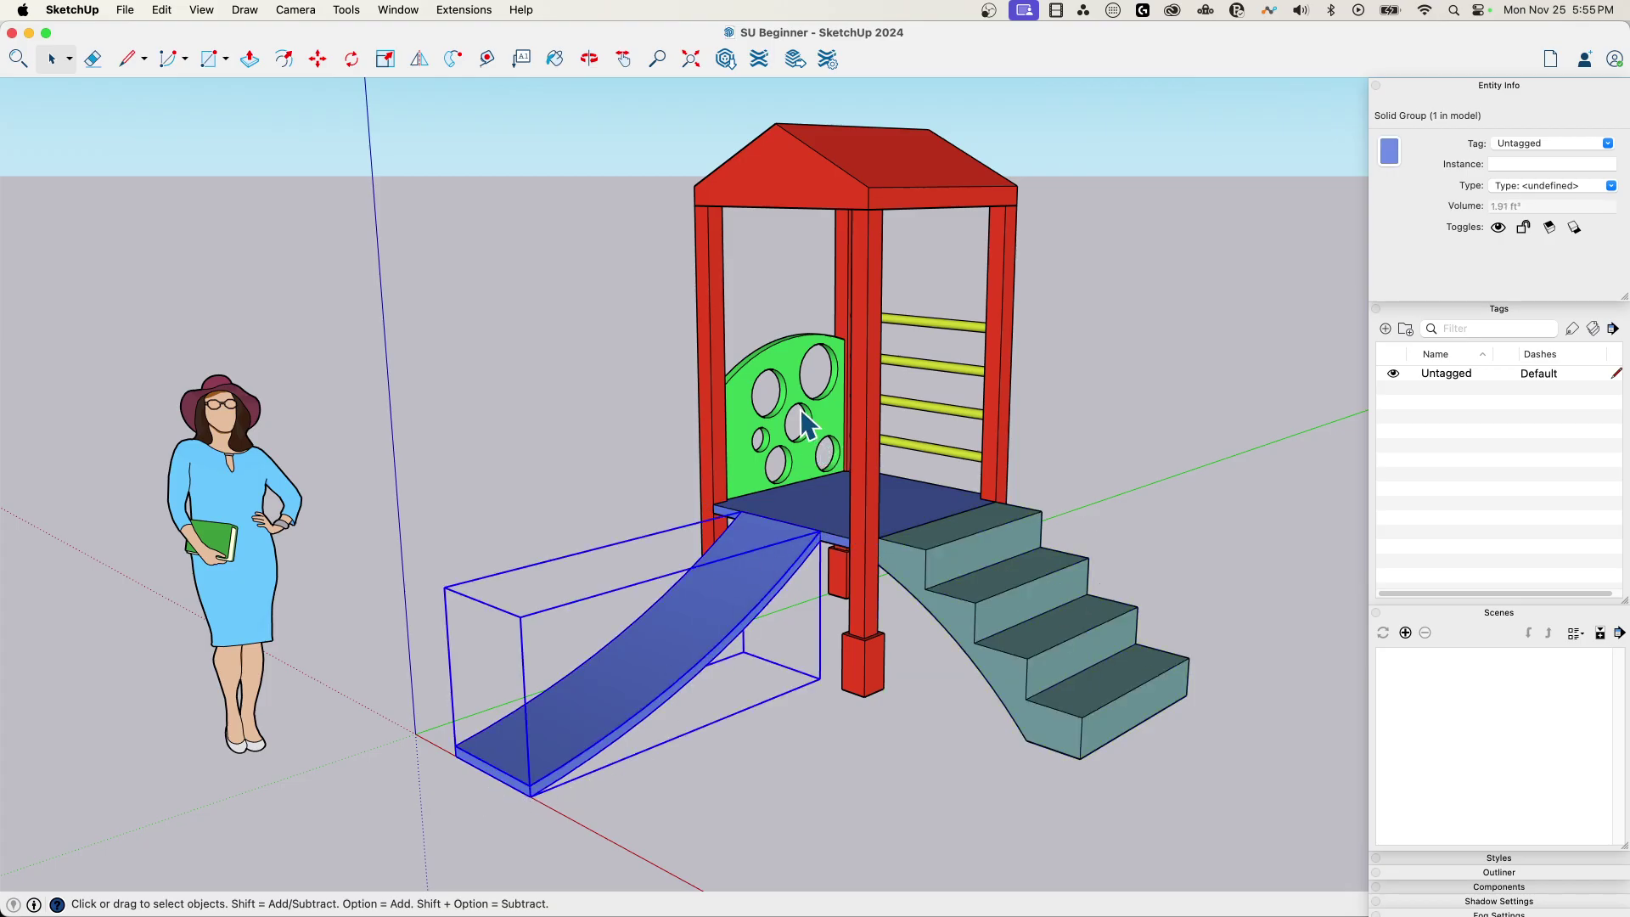
- Inspect the front, left and right red posts, then orbit around the playset
click(879, 337)
click(720, 318)
click(1021, 278)
click(1011, 281)
middle_drag(1223, 309, 1138, 253)
middle_drag(918, 440, 679, 544)
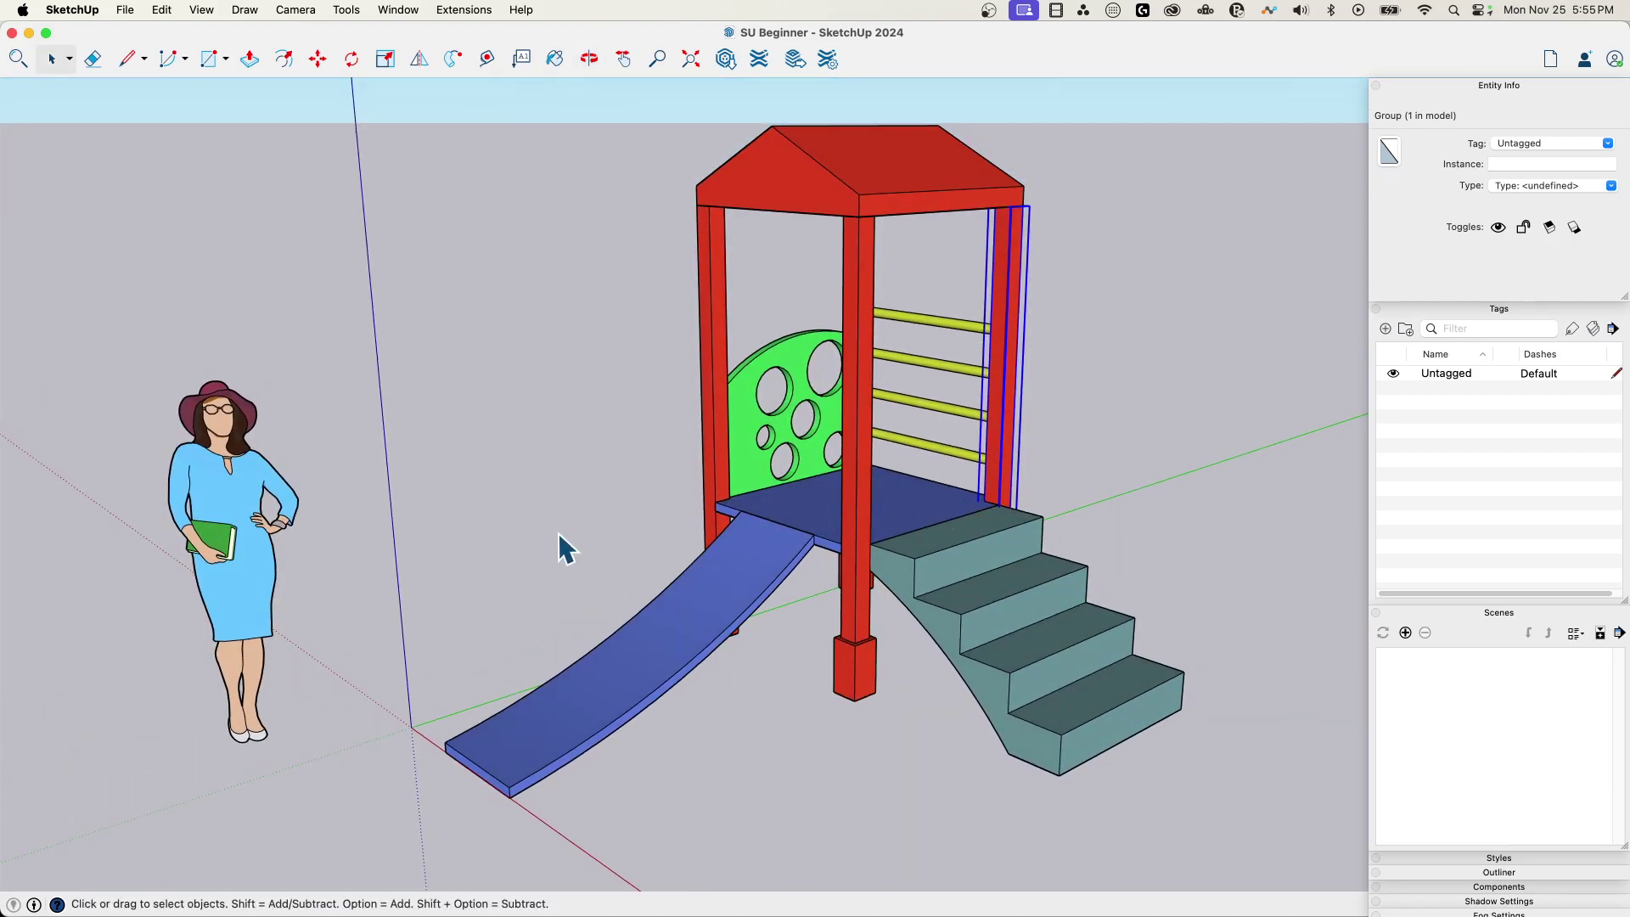
middle_drag(559, 533, 462, 484)
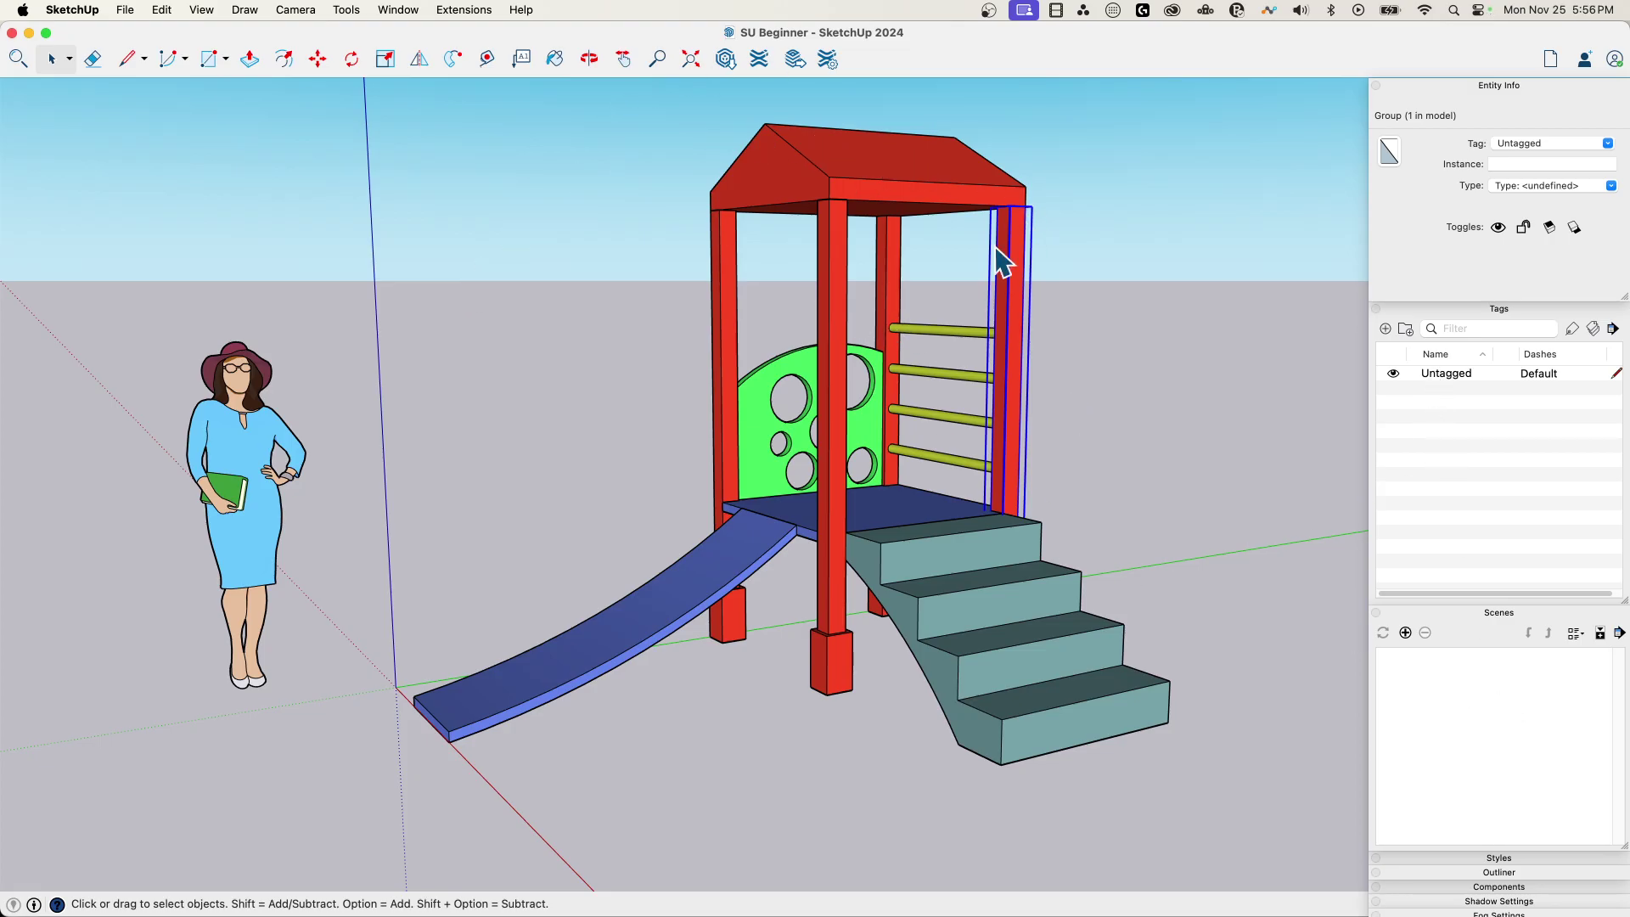
middle_drag(660, 248, 818, 236)
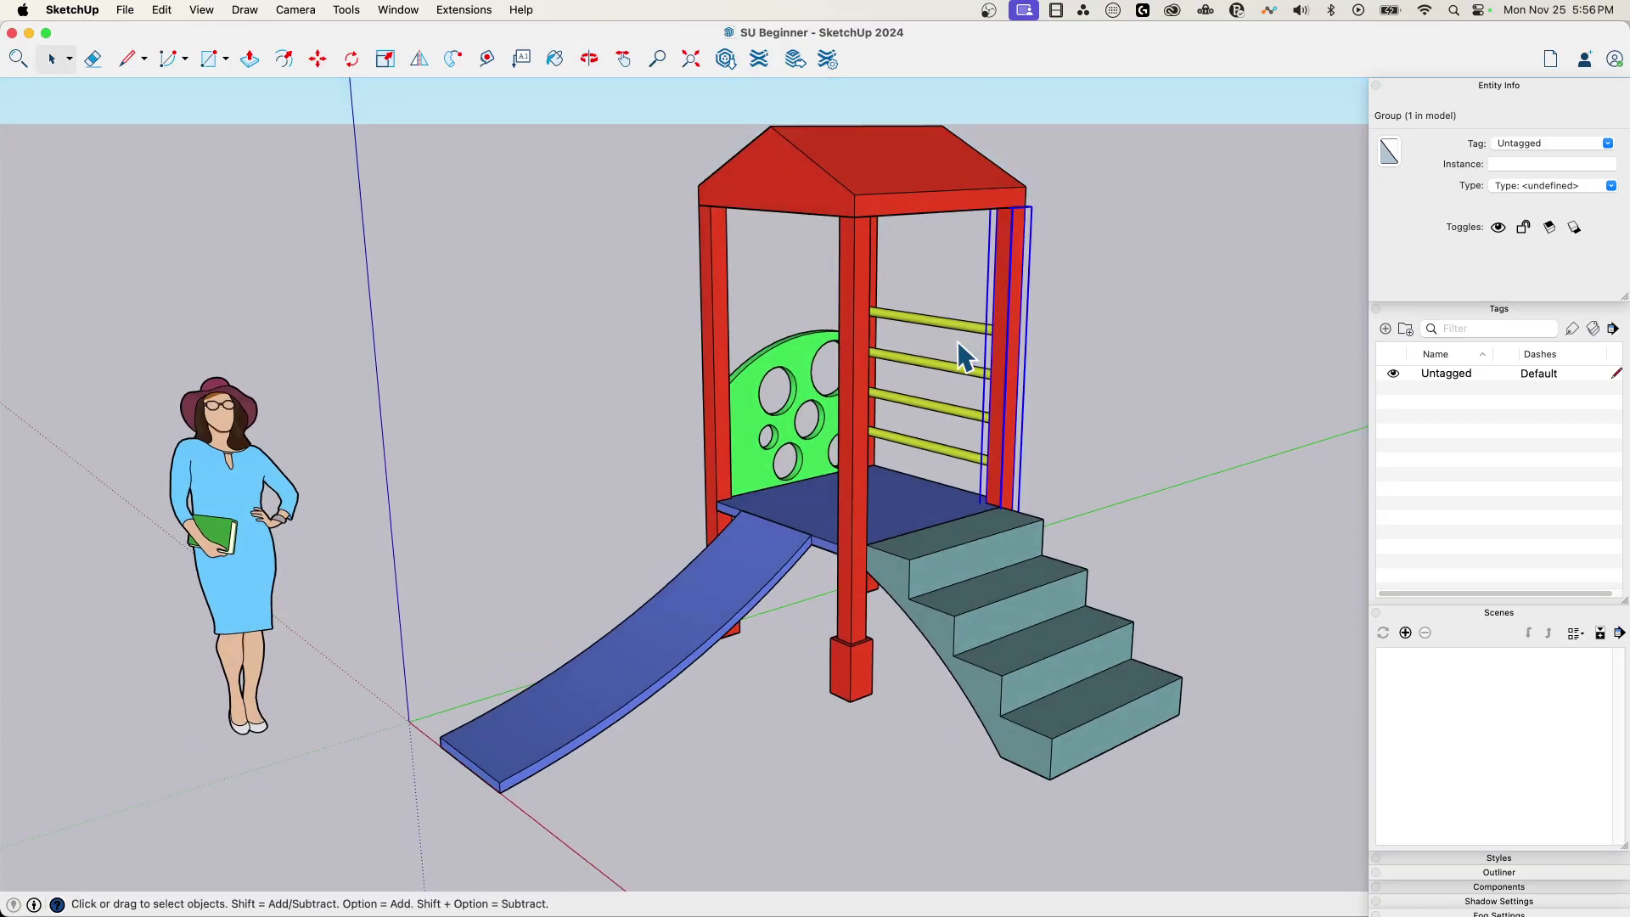
middle_drag(958, 339, 782, 611)
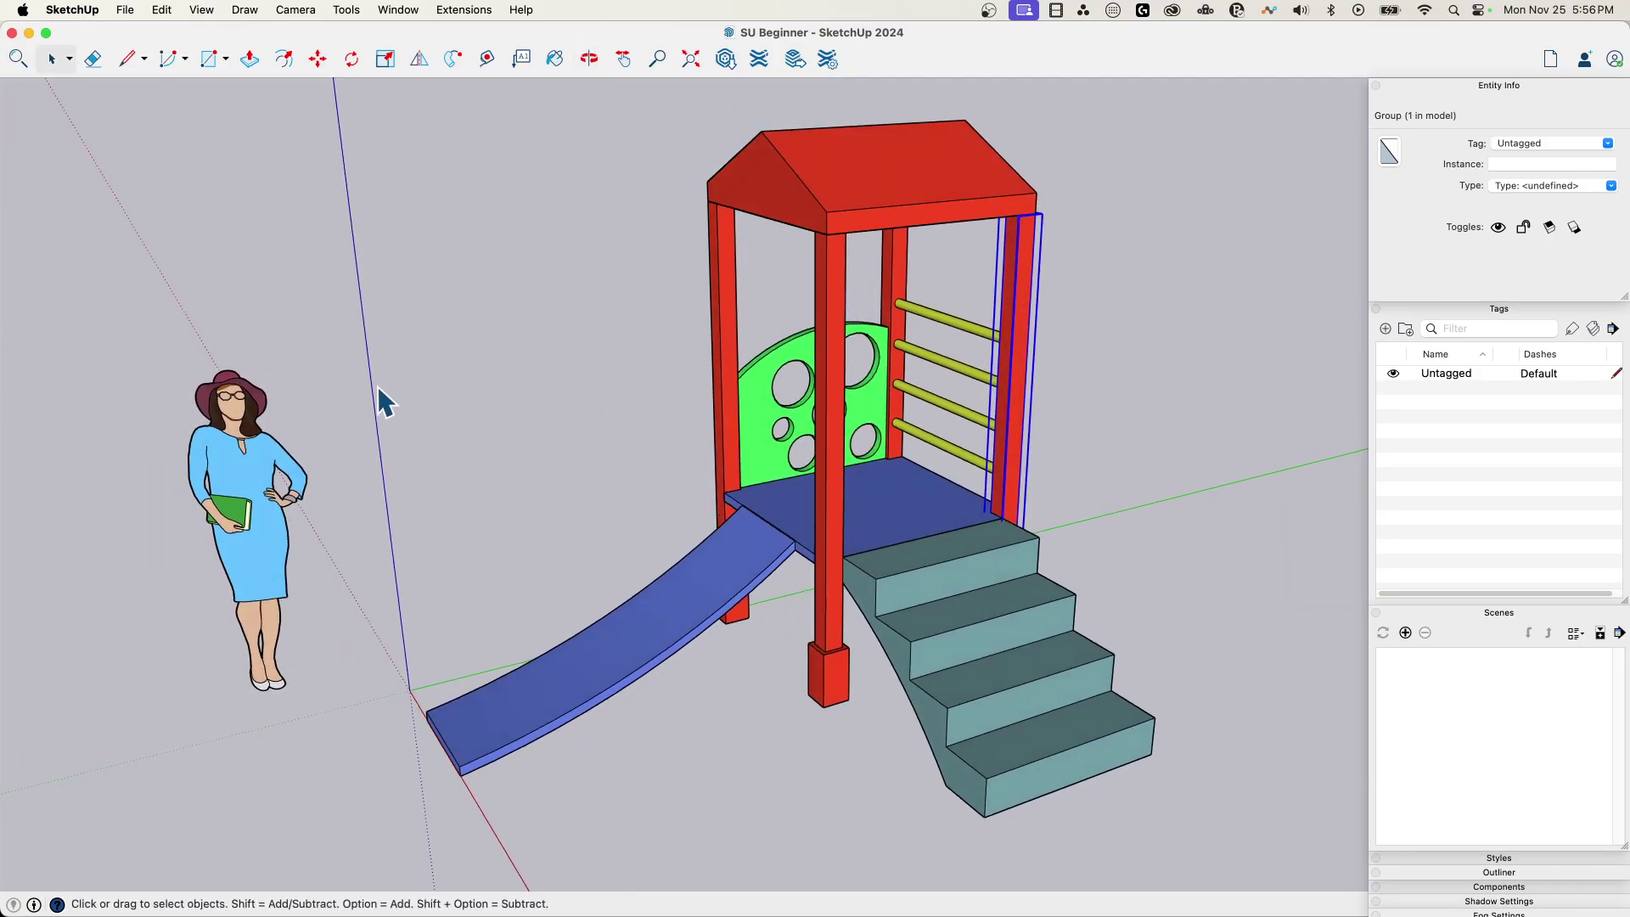
middle_drag(379, 577, 441, 680)
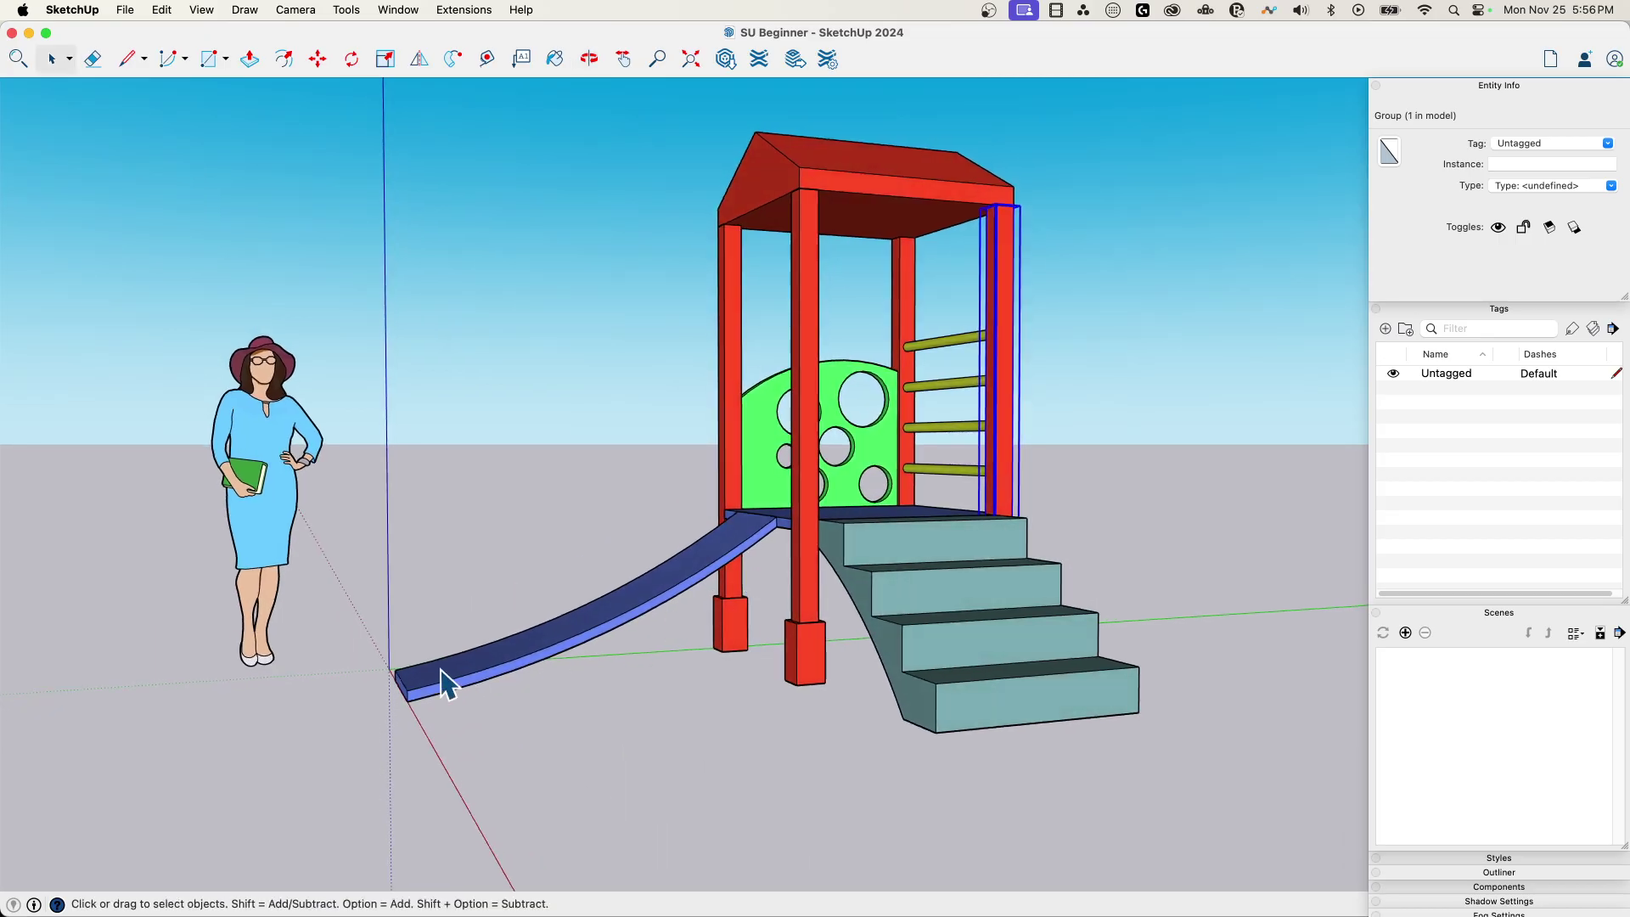
click(554, 384)
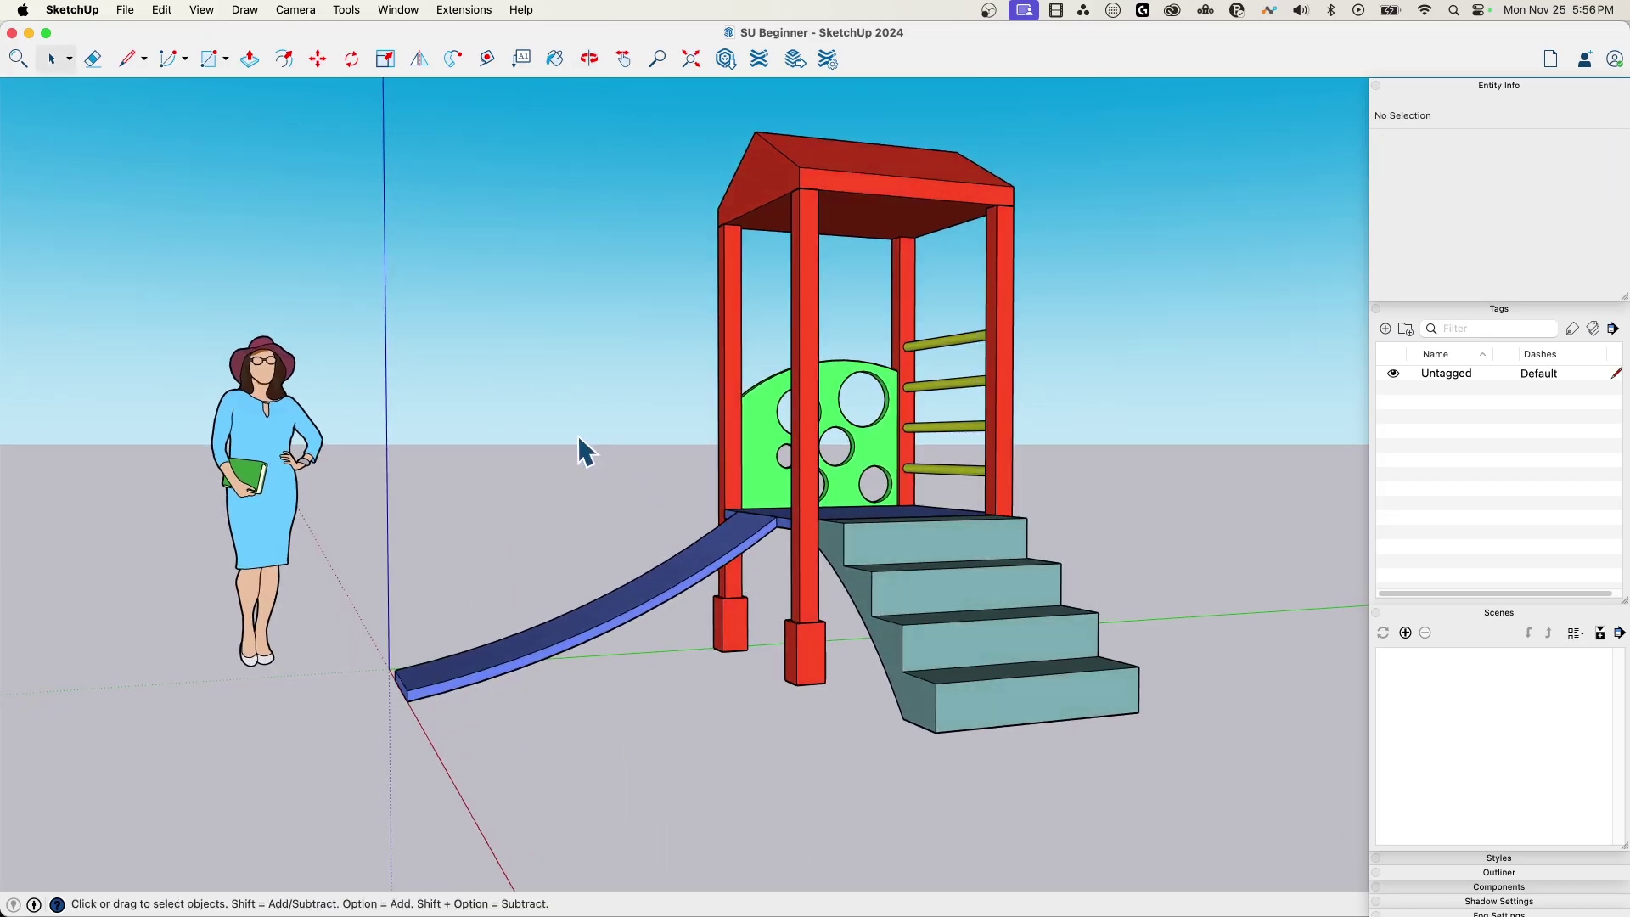
middle_drag(582, 451, 753, 462)
middle_drag(1103, 517, 734, 611)
middle_drag(549, 389, 908, 445)
middle_drag(1011, 535, 847, 557)
middle_drag(654, 582, 814, 560)
middle_drag(788, 265, 866, 467)
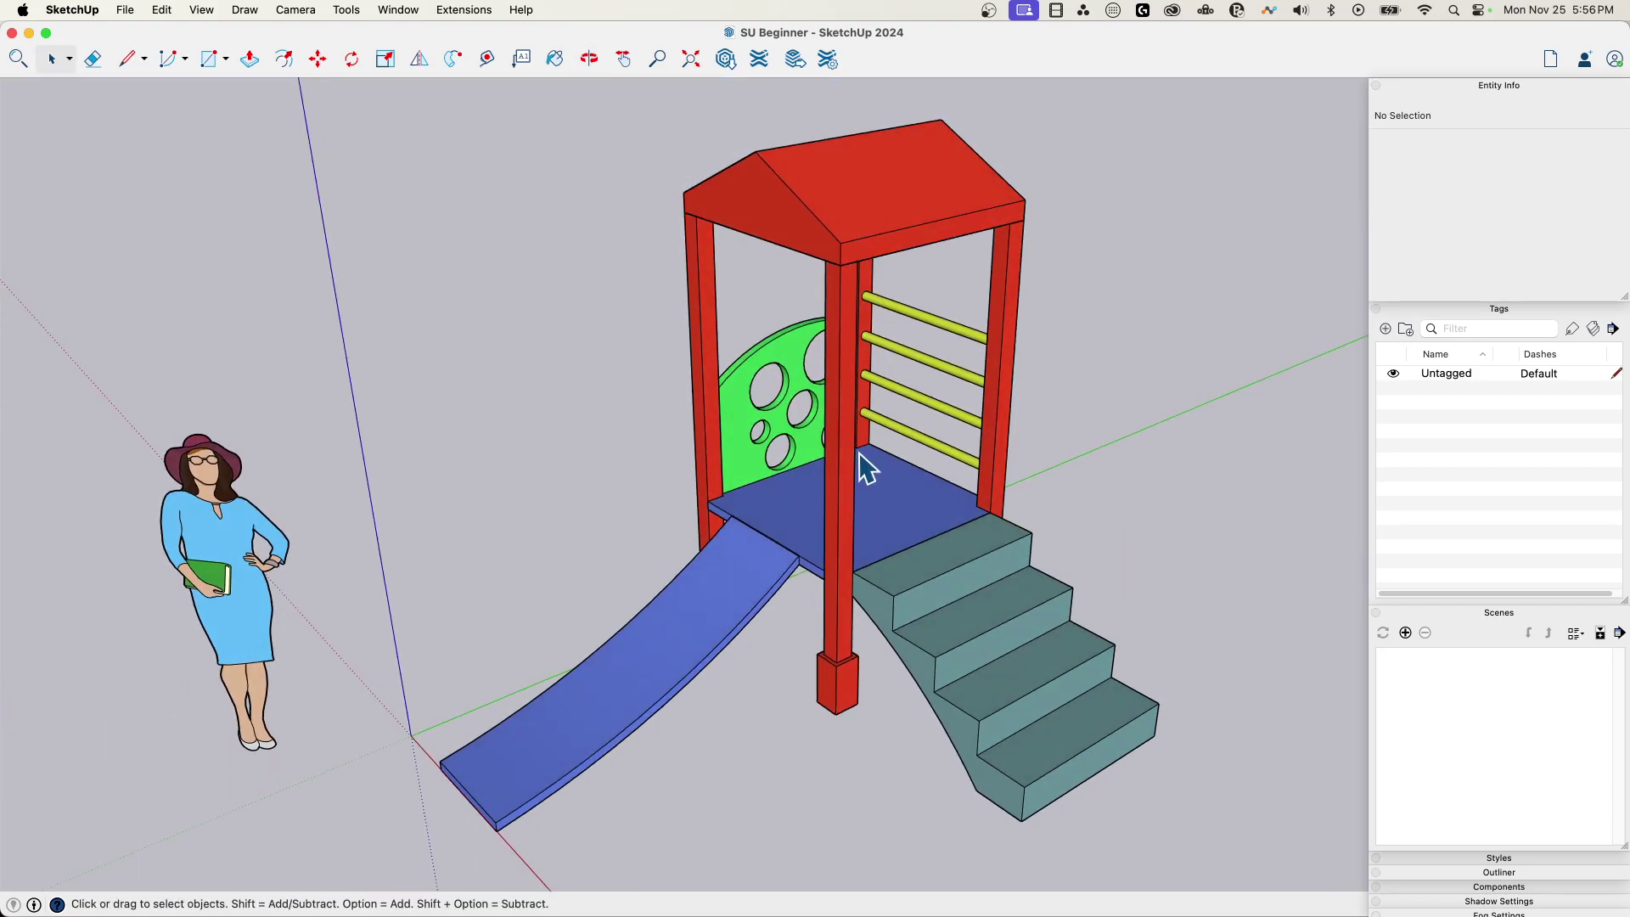
scroll(862, 458, up, 3)
scroll(850, 501, down, 2)
scroll(852, 509, down, 2)
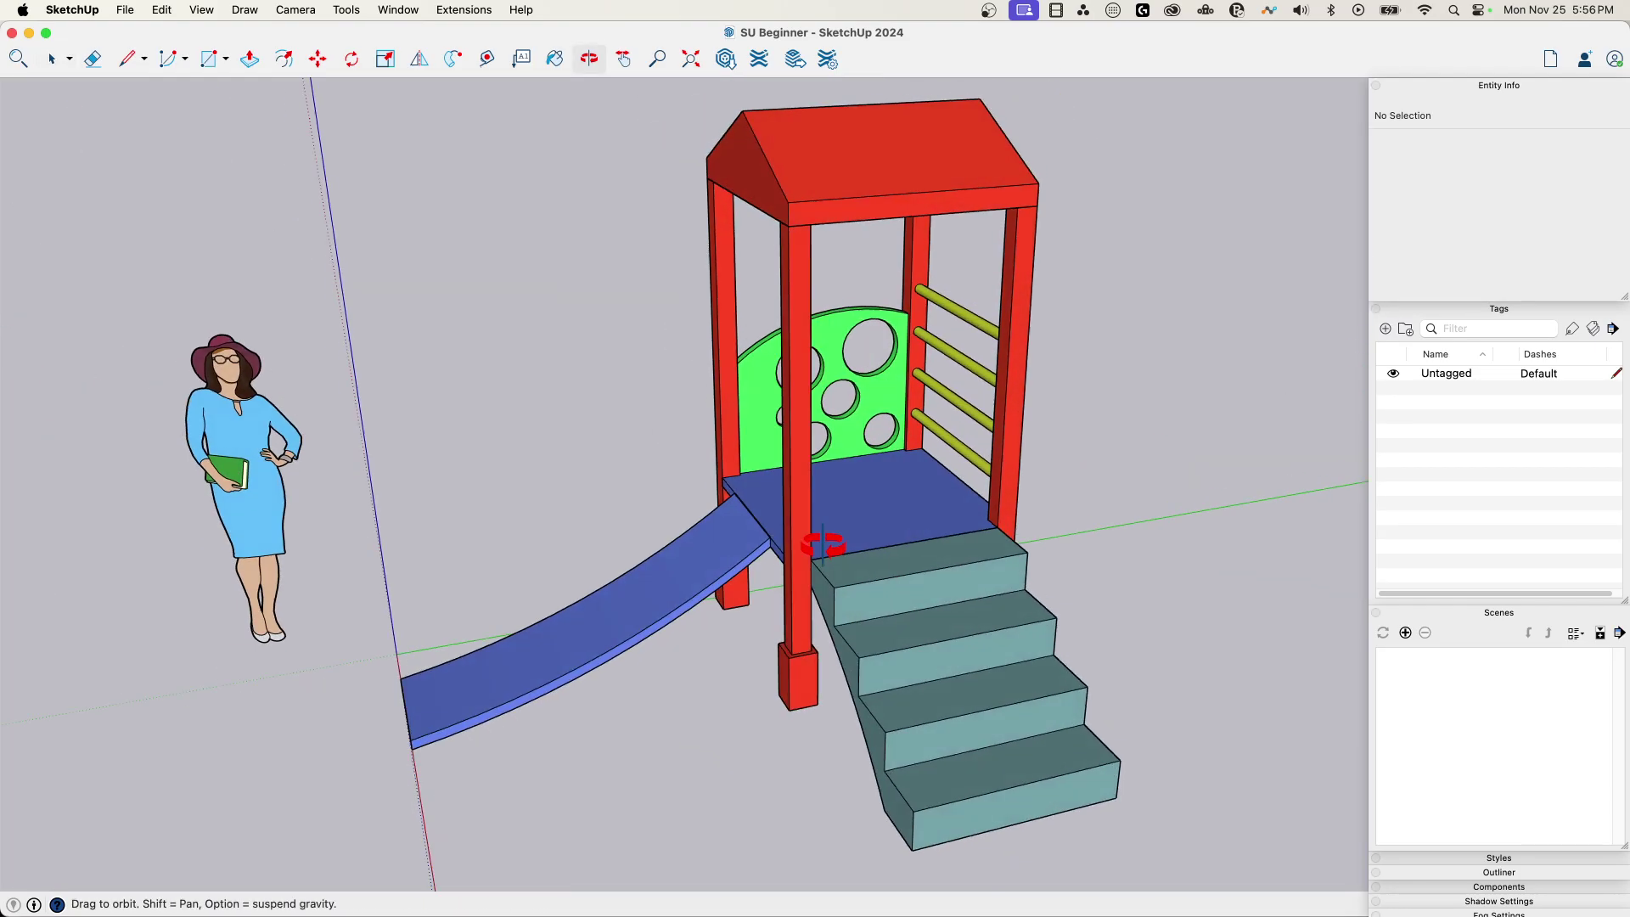
scroll(884, 532, up, 3)
middle_drag(849, 522, 779, 102)
scroll(863, 466, up, 1)
scroll(840, 512, down, 2)
scroll(802, 222, up, 2)
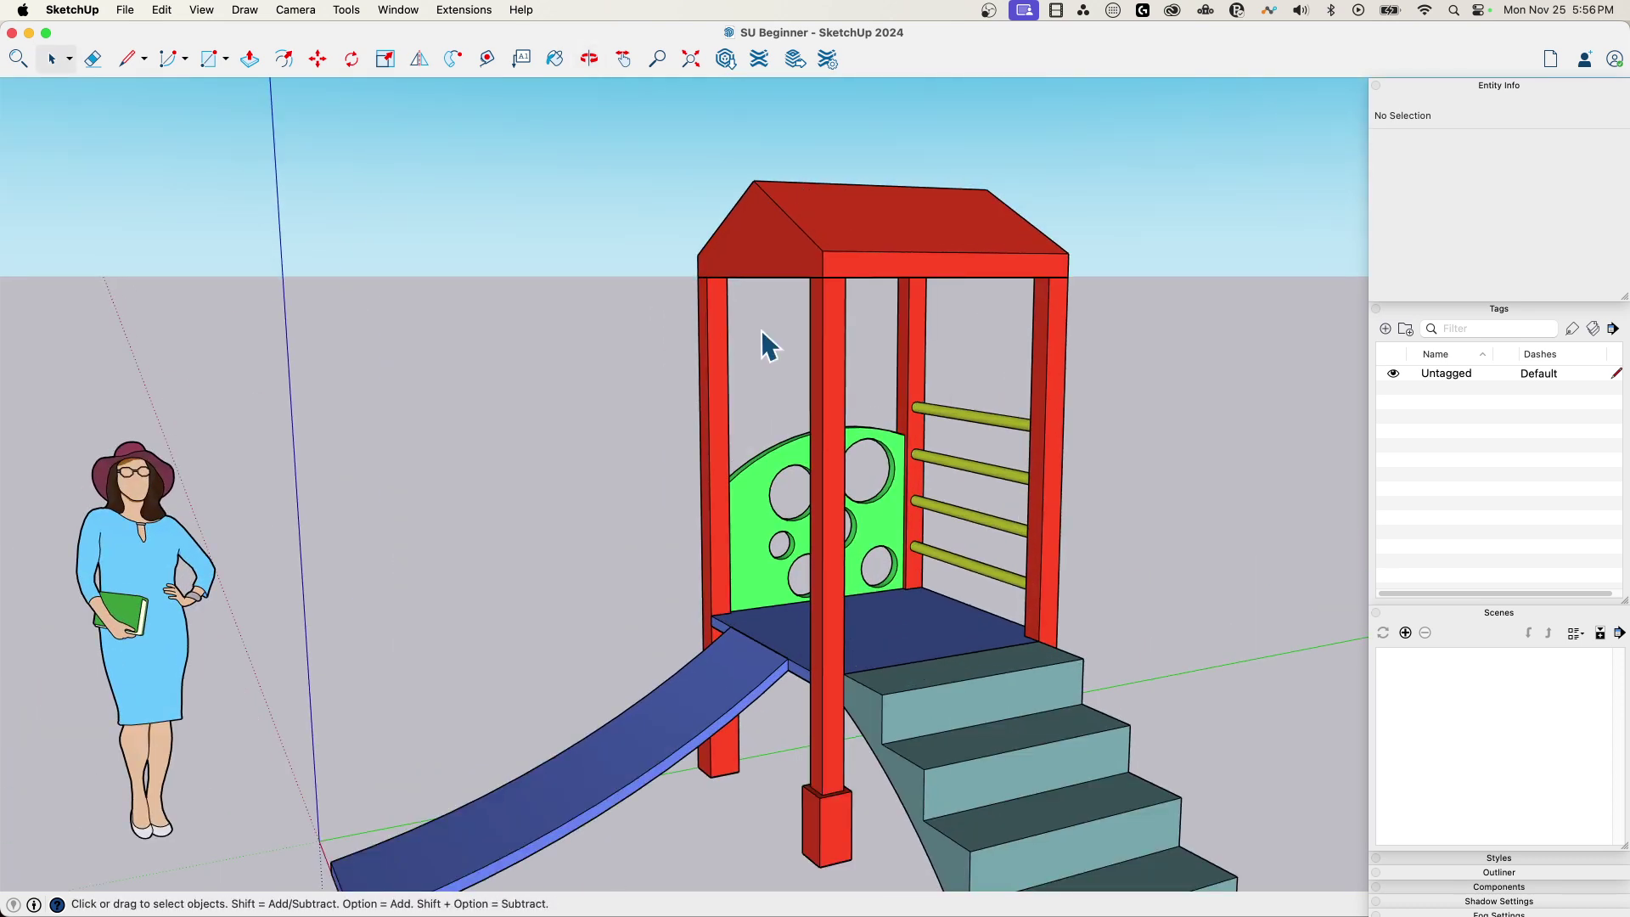
scroll(754, 297, down, 2)
scroll(869, 708, up, 3)
scroll(867, 390, down, 3)
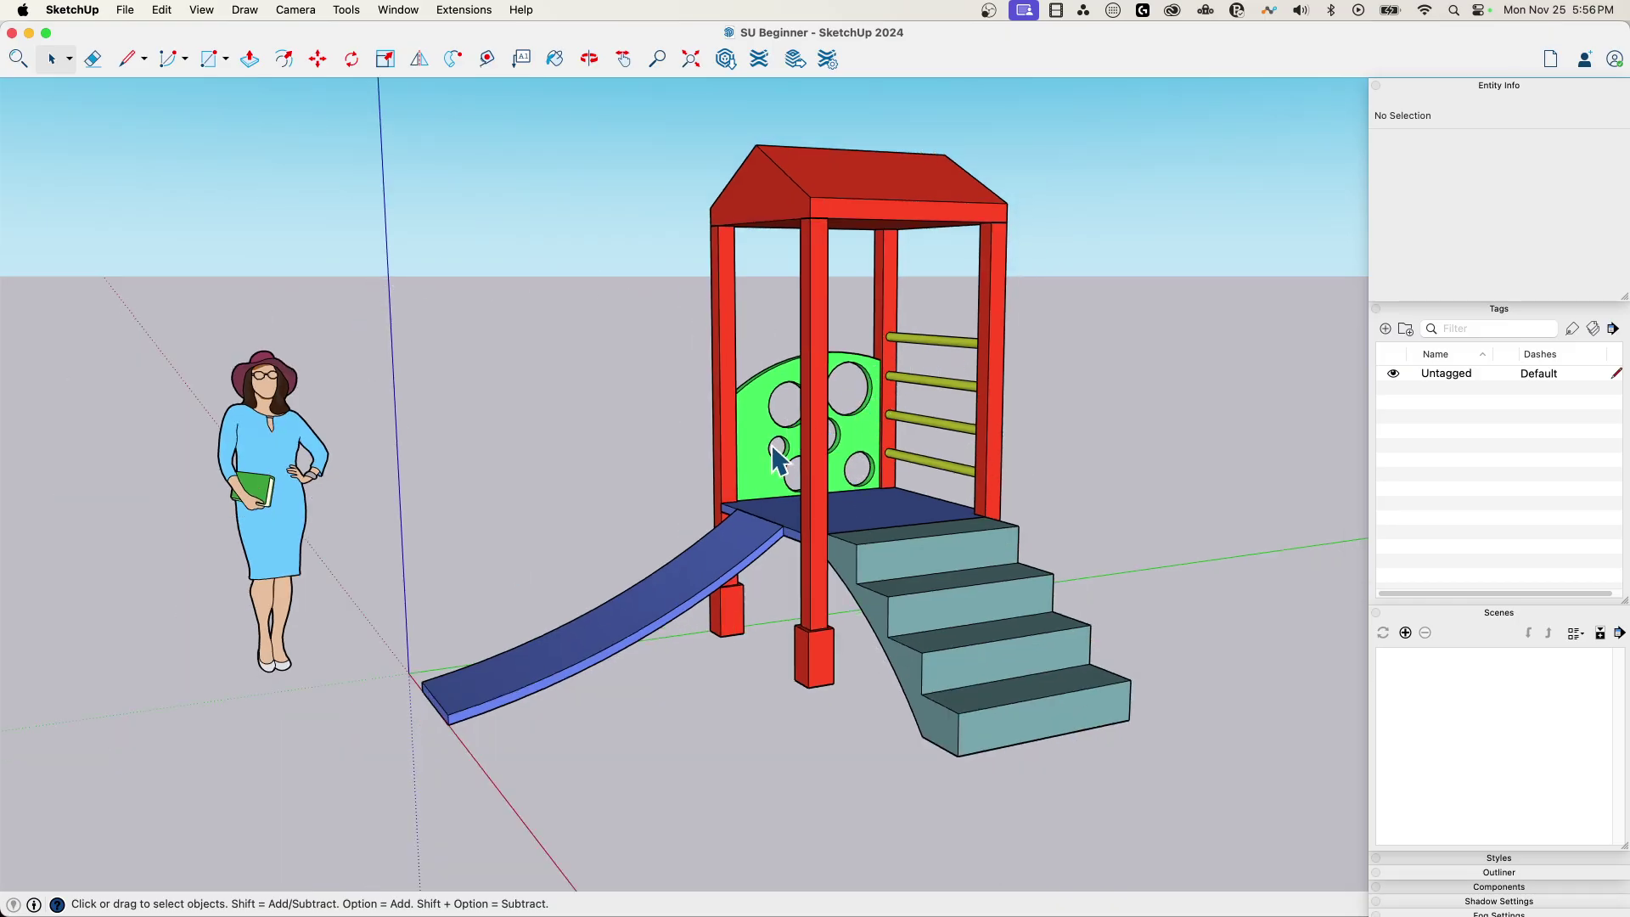
middle_drag(527, 356, 810, 542)
scroll(795, 492, up, 5)
scroll(629, 446, down, 8)
scroll(808, 538, up, 3)
scroll(798, 516, down, 2)
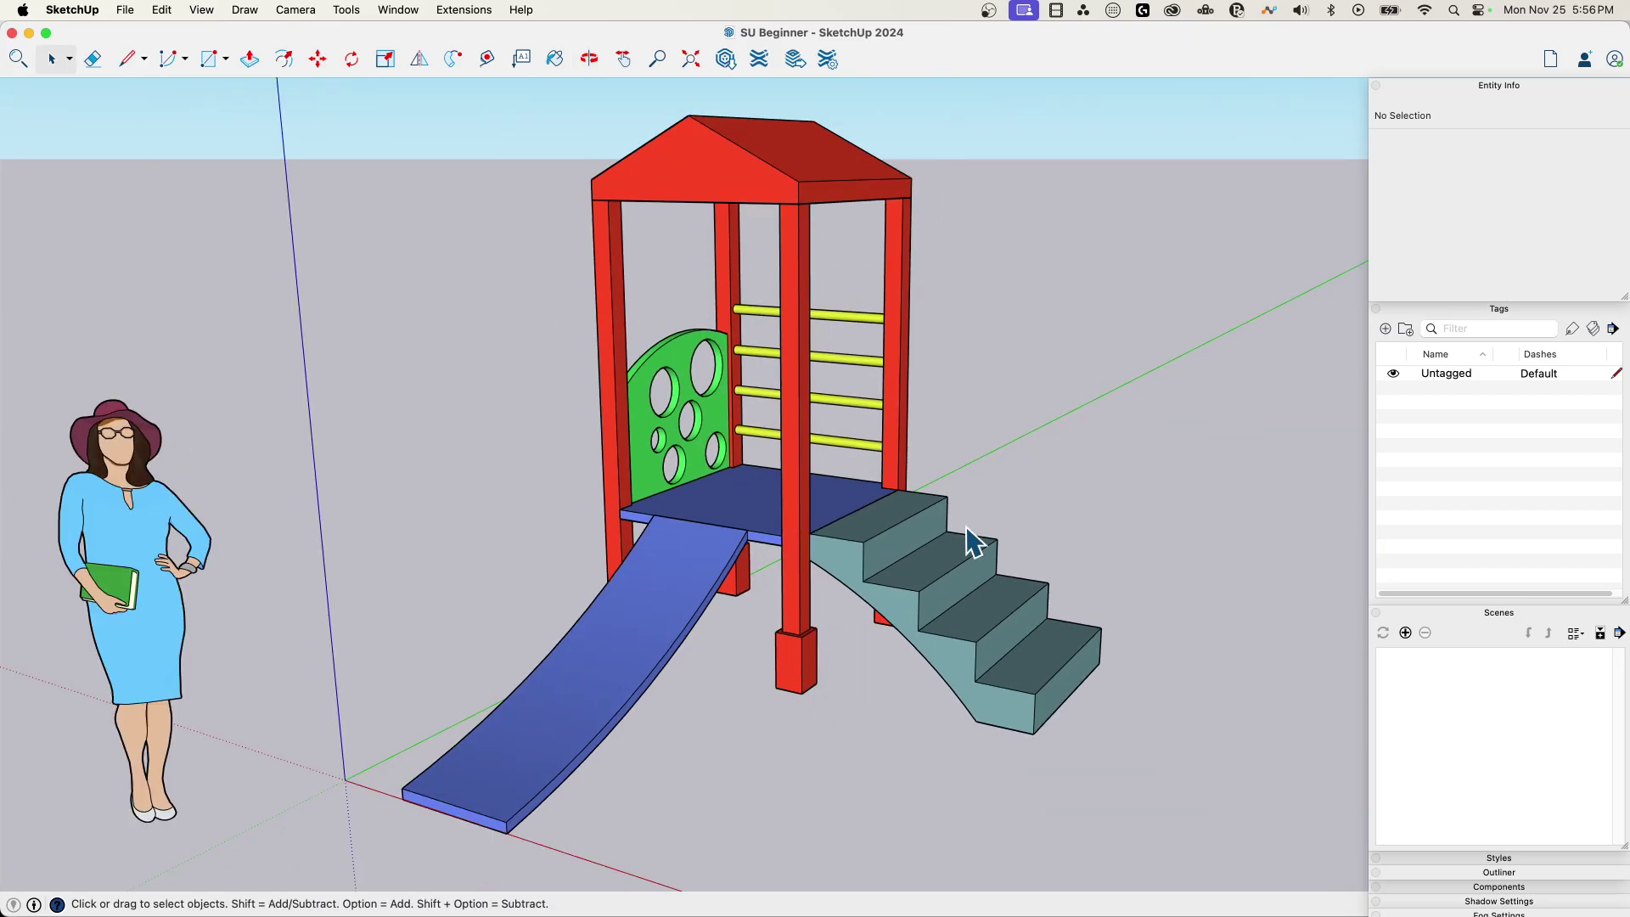
middle_drag(968, 546, 442, 676)
middle_drag(455, 594, 831, 590)
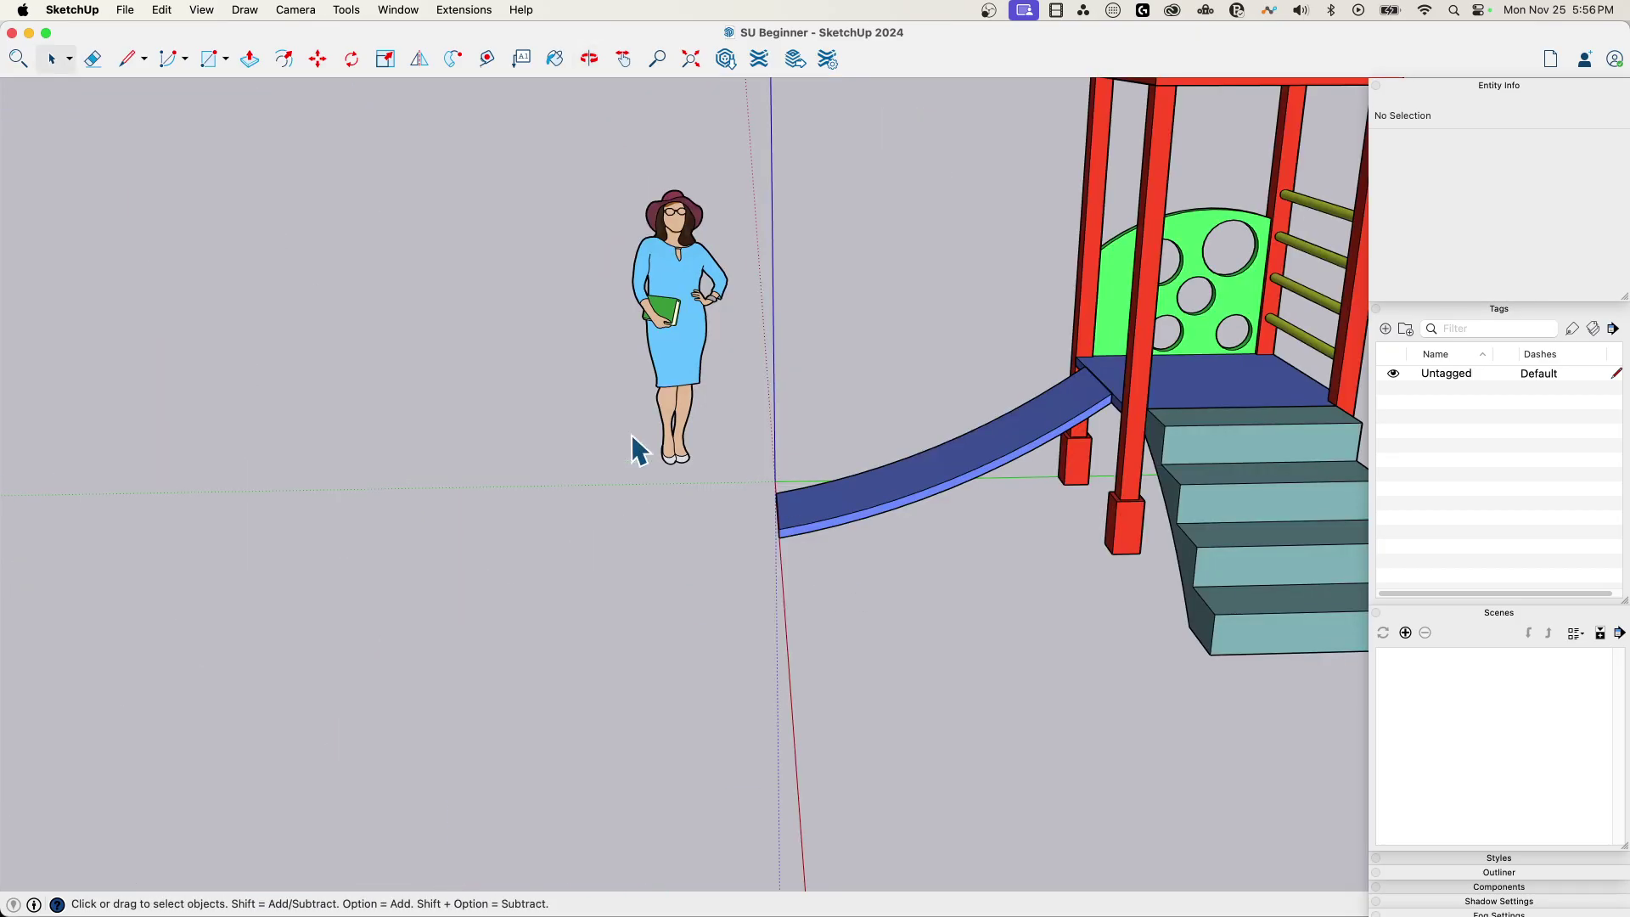
scroll(600, 456, down, 3)
middle_drag(808, 509, 572, 791)
scroll(1048, 375, up, 3)
scroll(903, 539, up, 3)
middle_drag(903, 538, 819, 538)
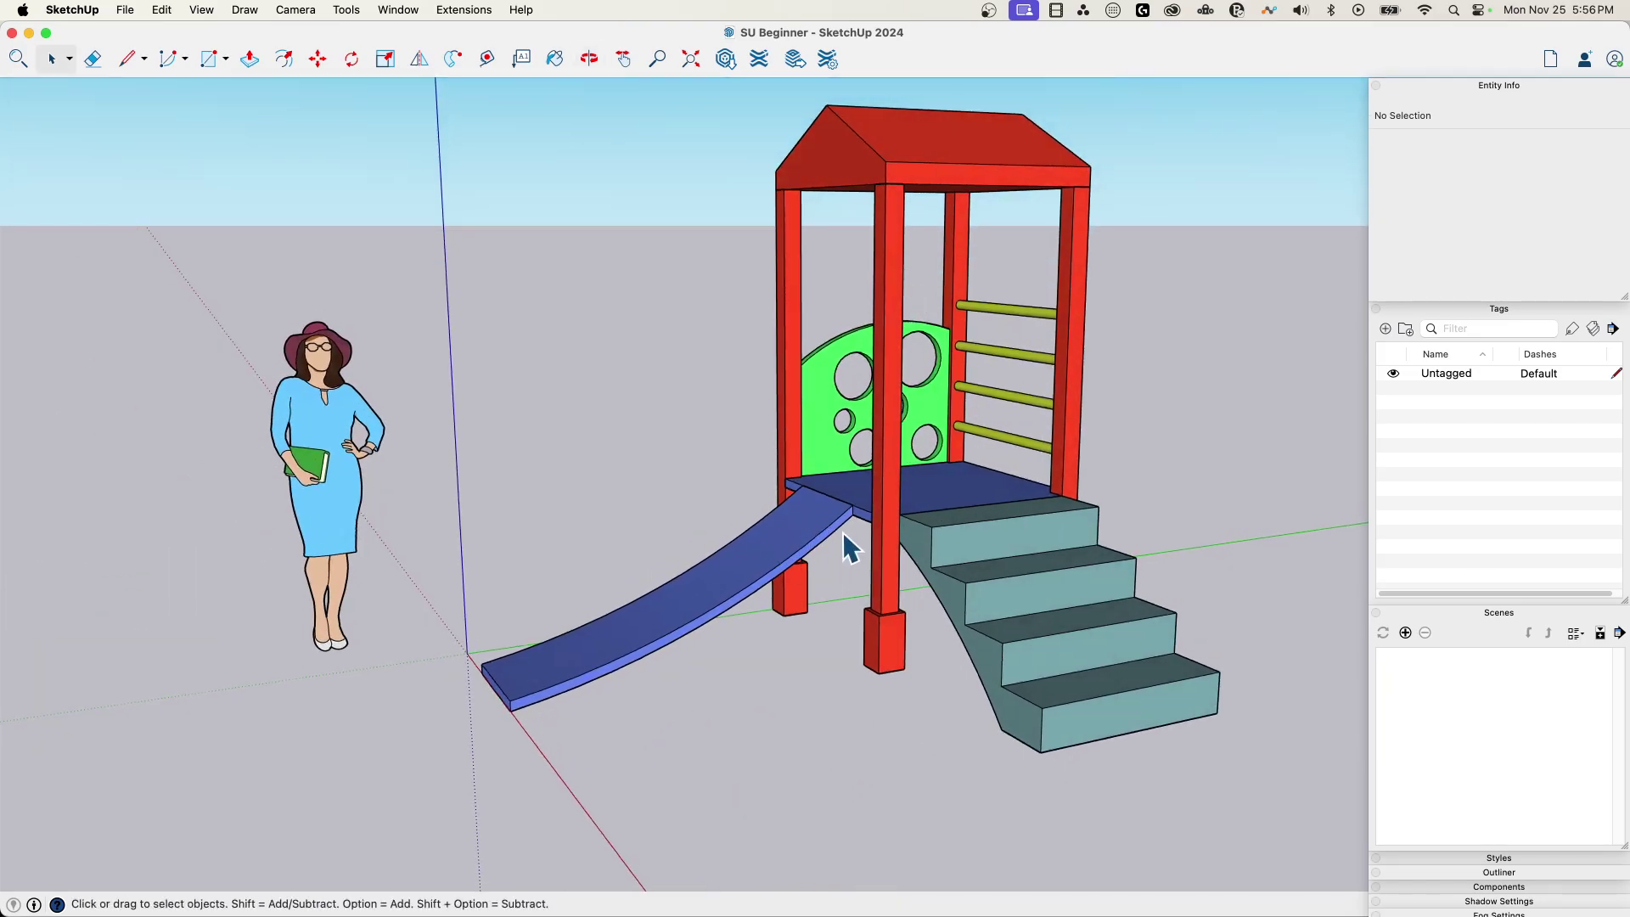
middle_drag(479, 532, 441, 502)
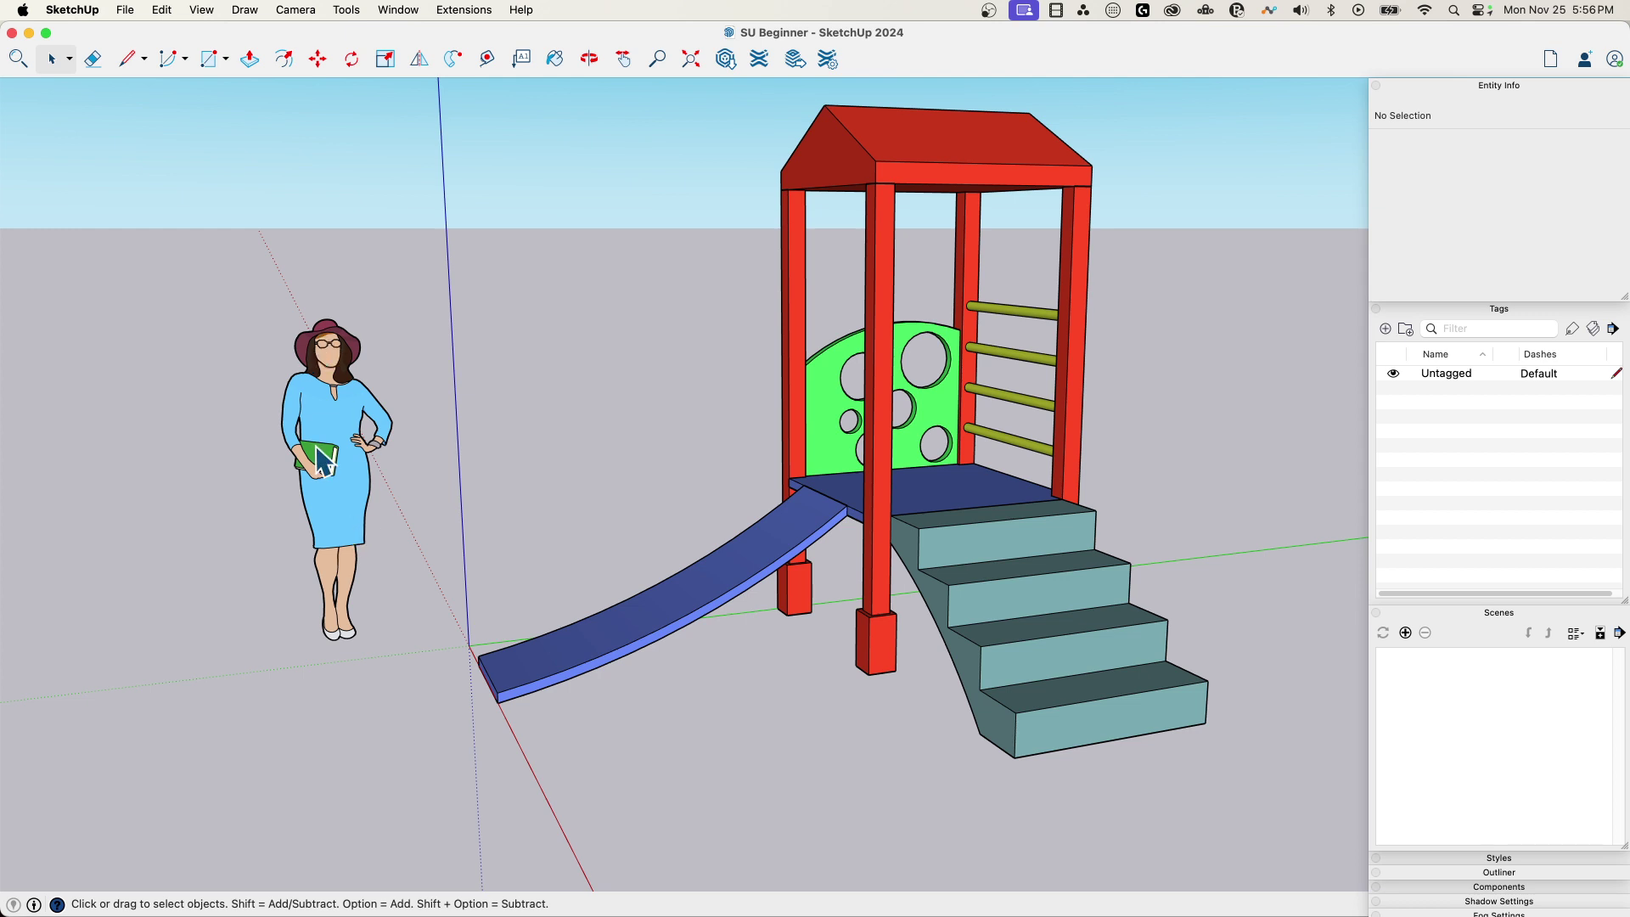
middle_drag(451, 451, 611, 462)
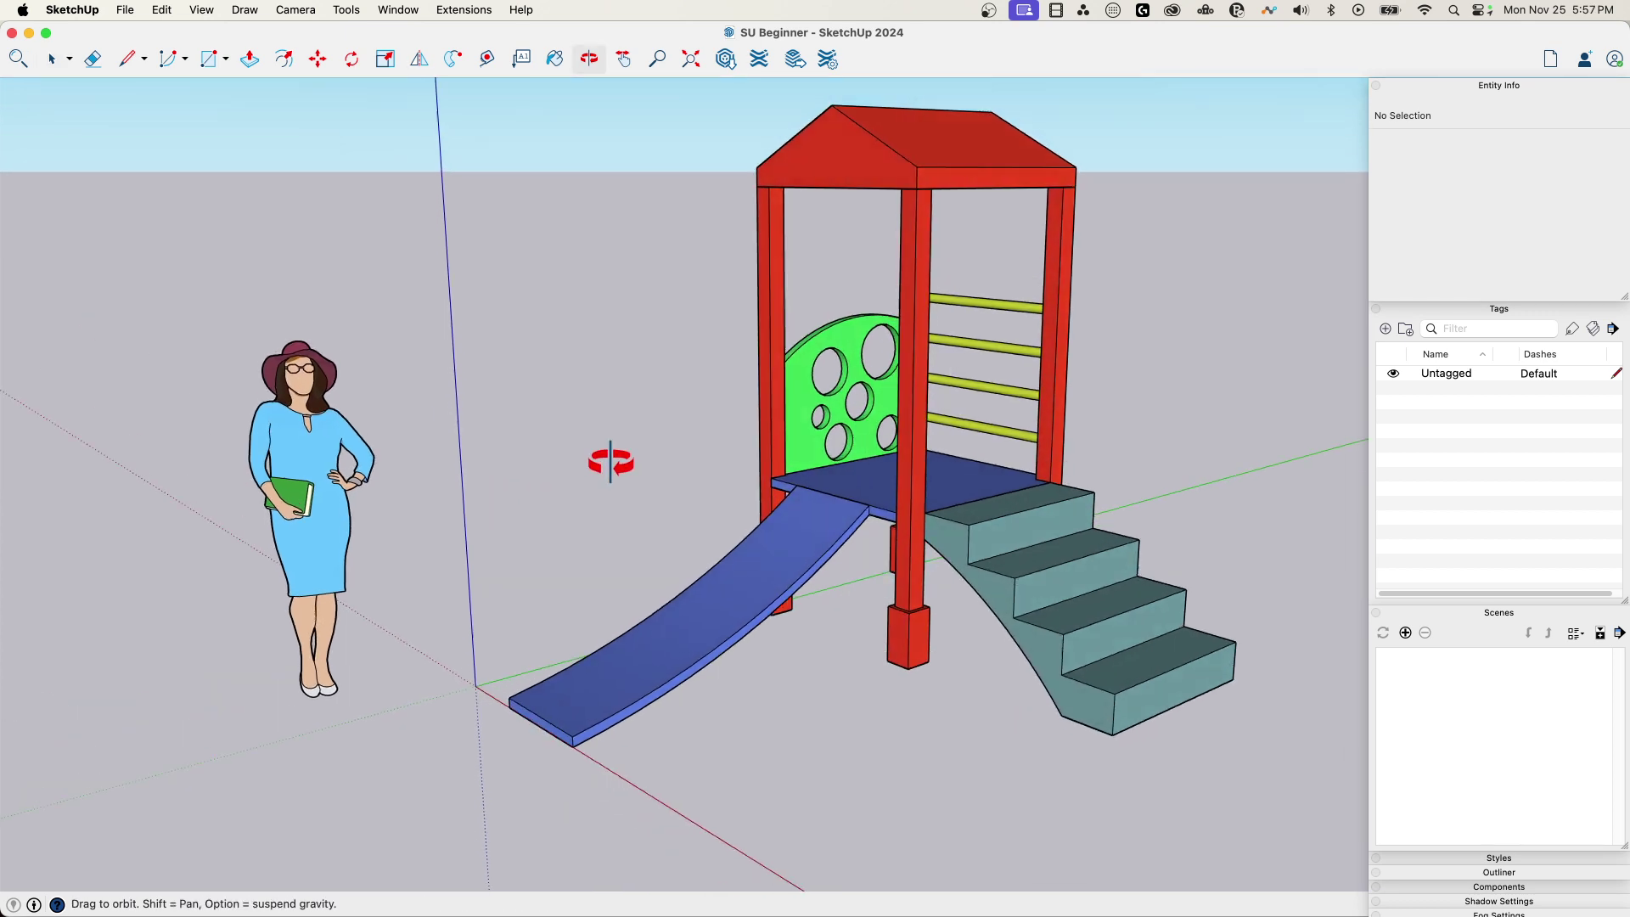
mouse_move(563, 280)
mouse_down()
mouse_move(182, 499)
mouse_move(195, 501)
mouse_up()
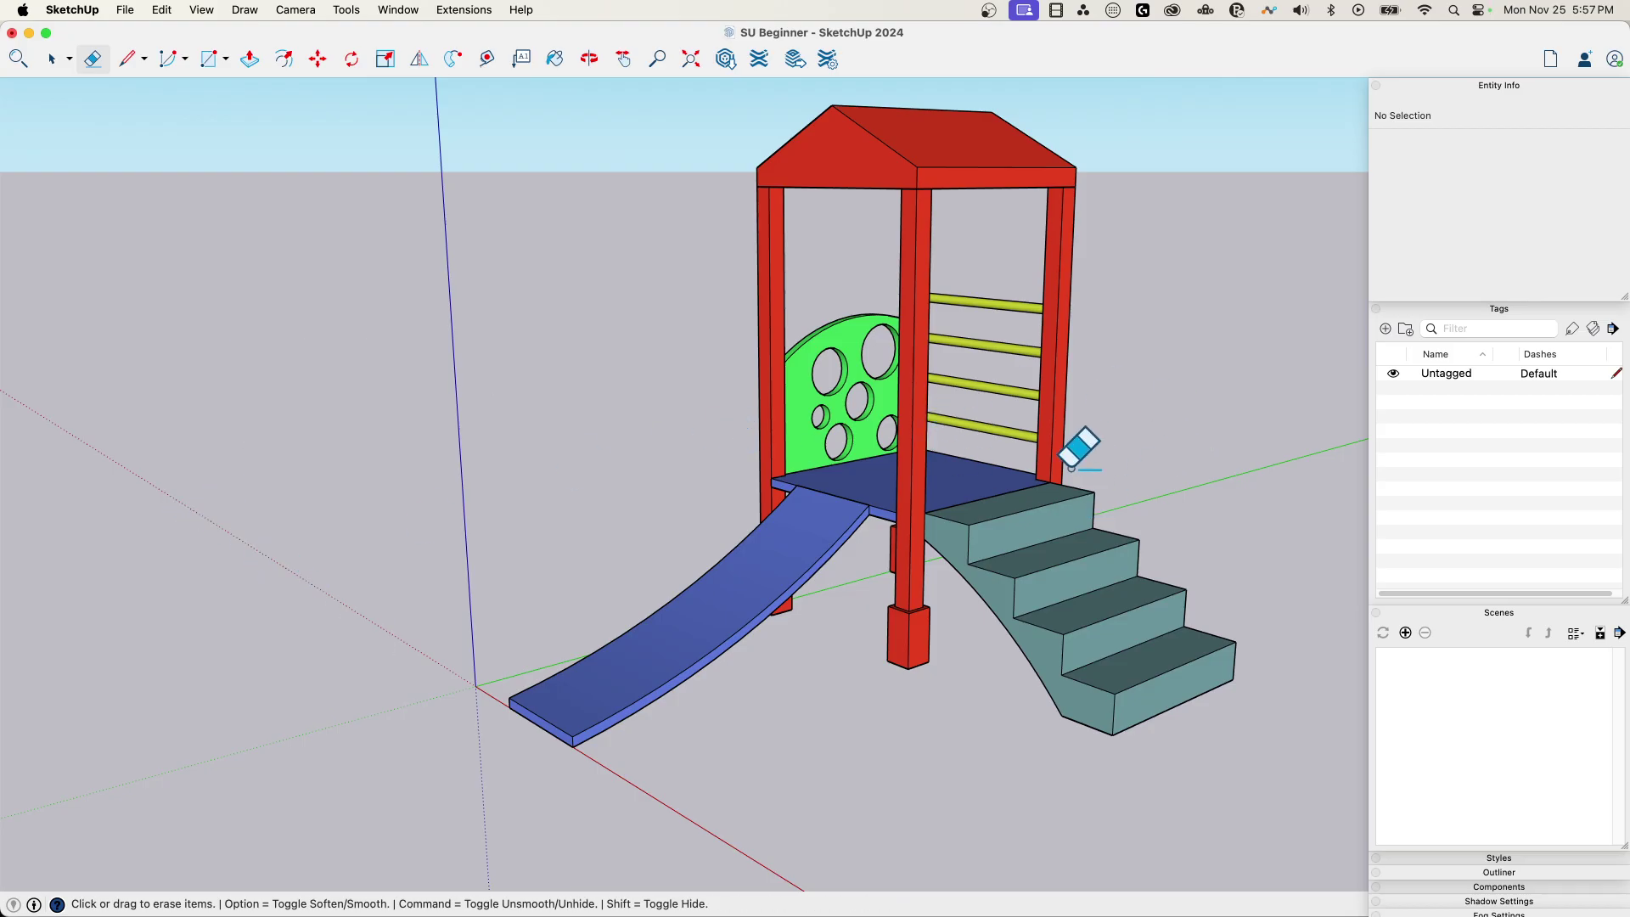
key(super+z)
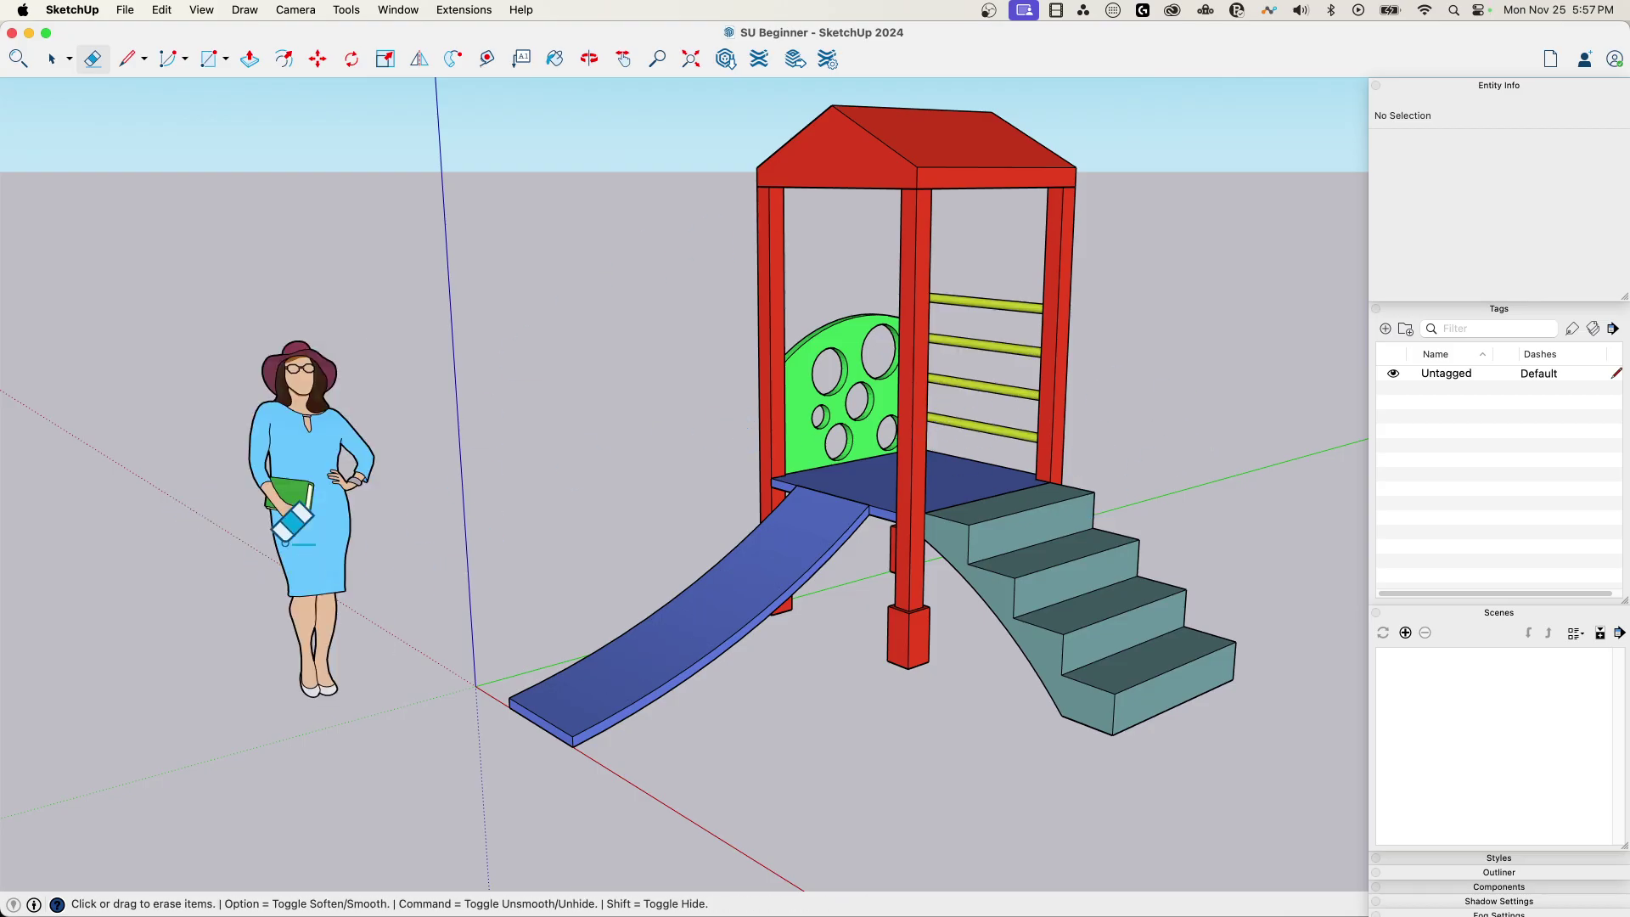
middle_drag(436, 572, 480, 476)
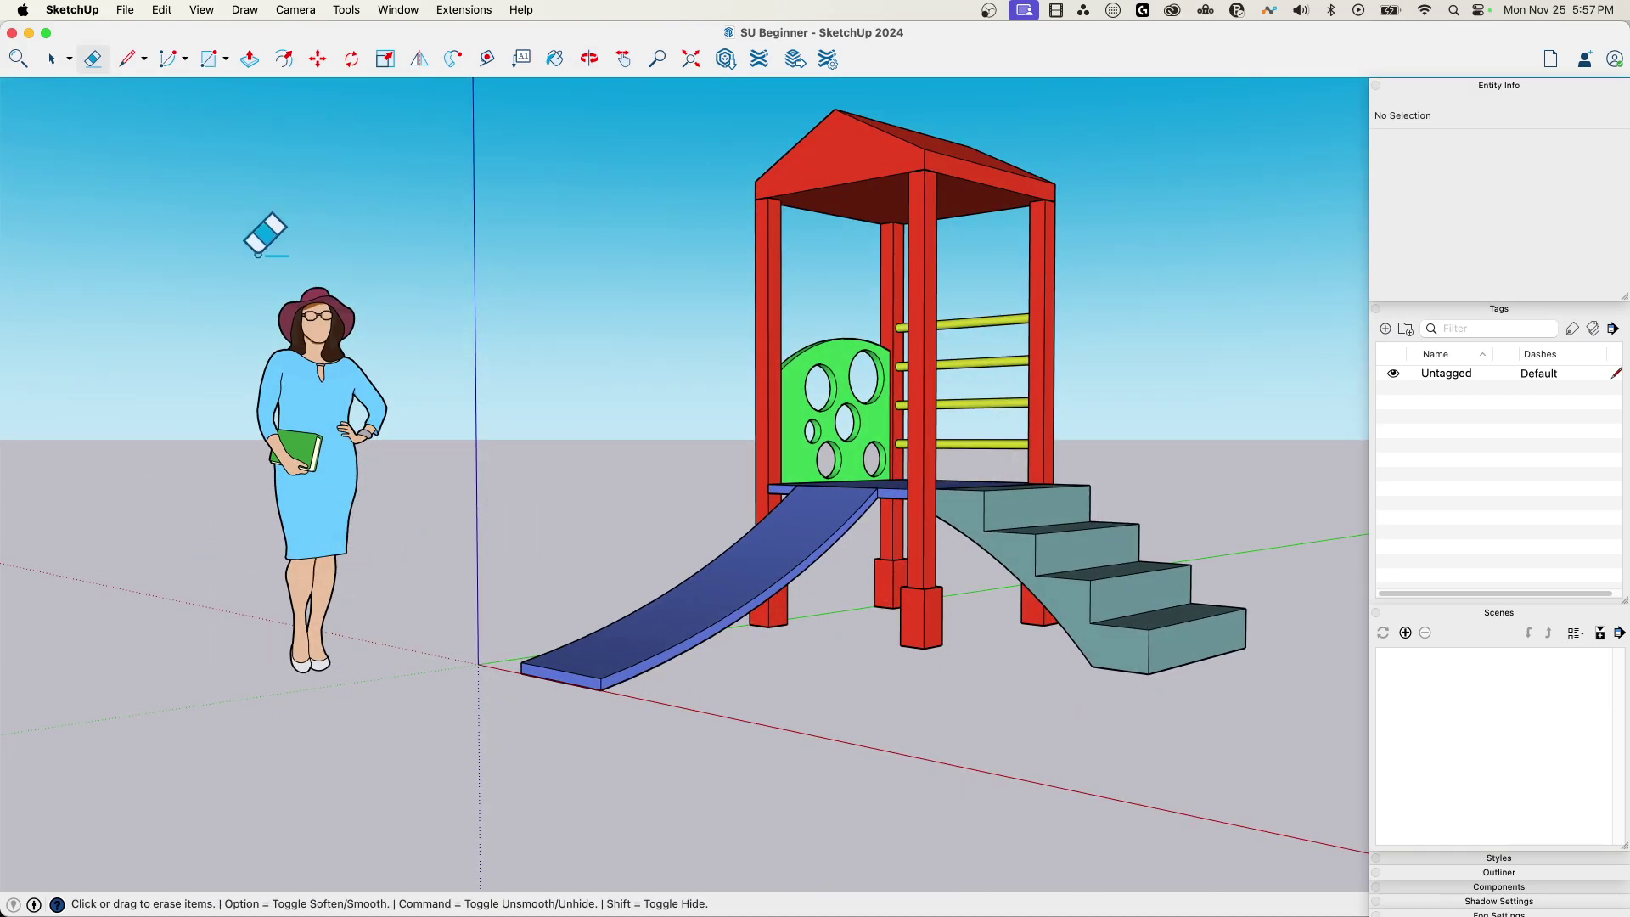
mouse_move(444, 416)
middle_down()
mouse_move(432, 463)
mouse_move(382, 276)
middle_up()
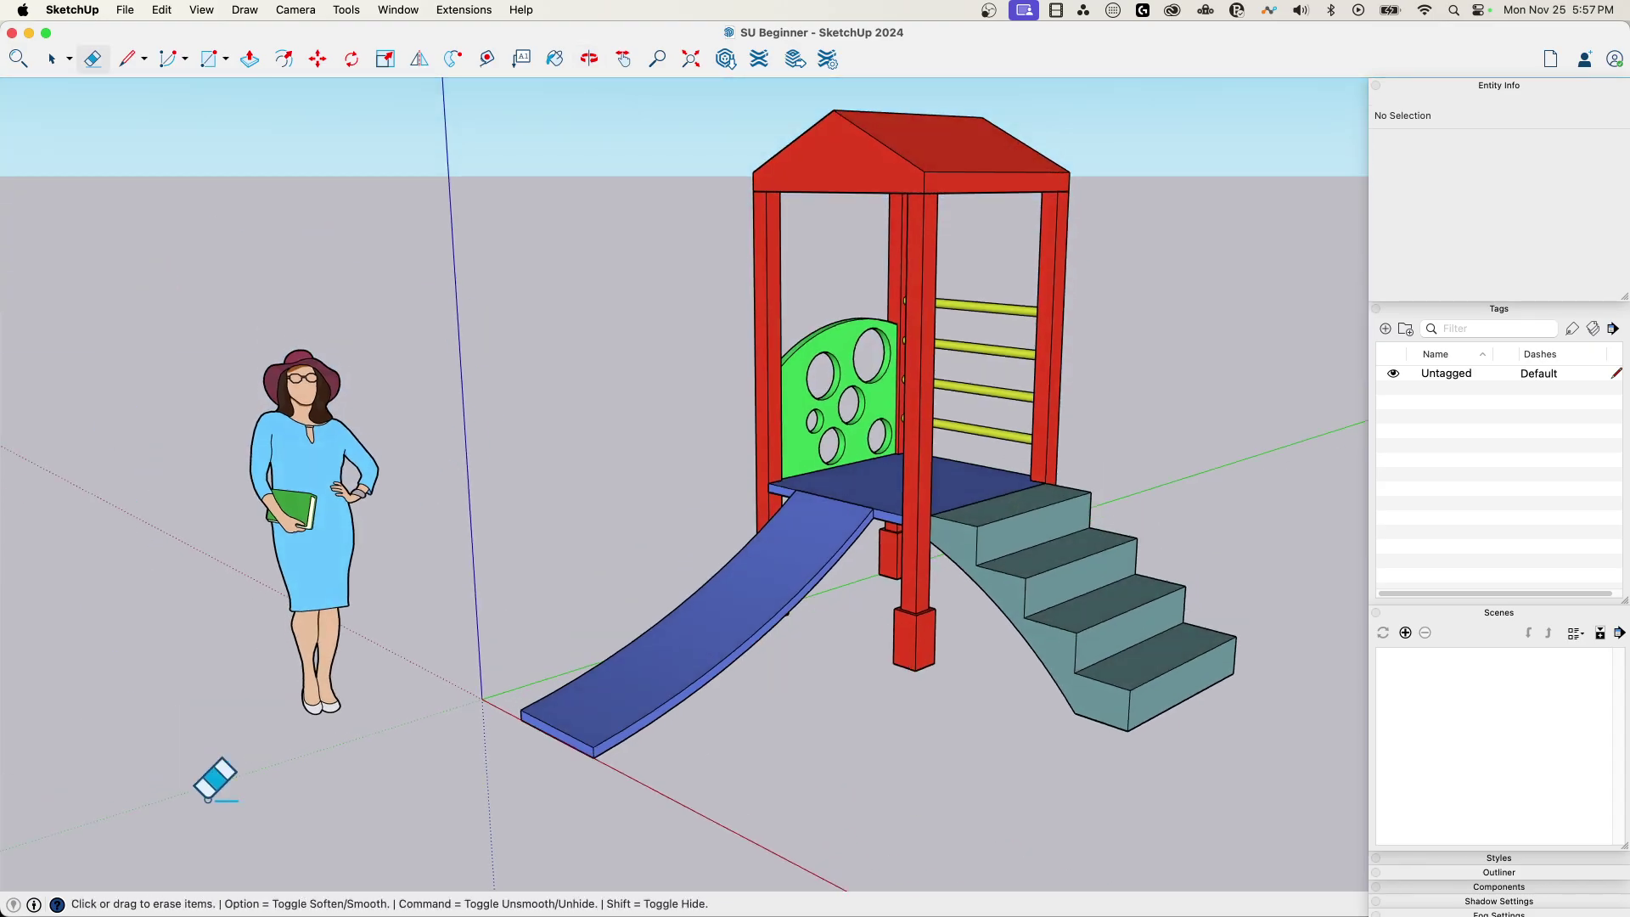
middle_drag(1223, 374, 860, 298)
middle_drag(1153, 404, 824, 425)
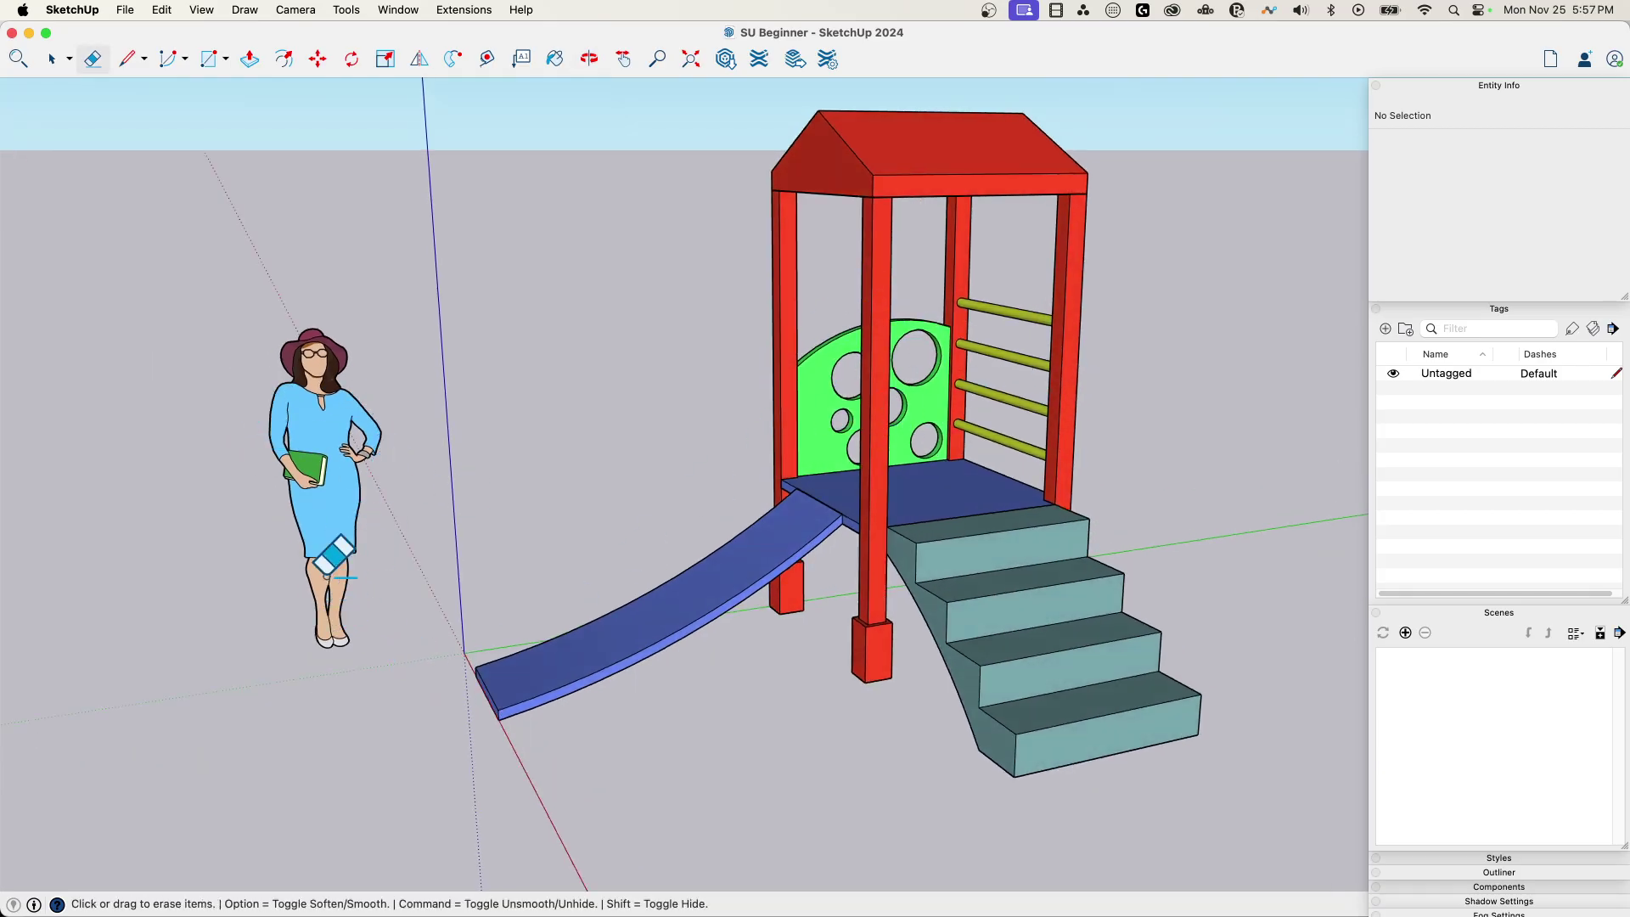
mouse_move(323, 560)
middle_down()
mouse_move(618, 399)
mouse_move(621, 469)
mouse_move(637, 454)
middle_up()
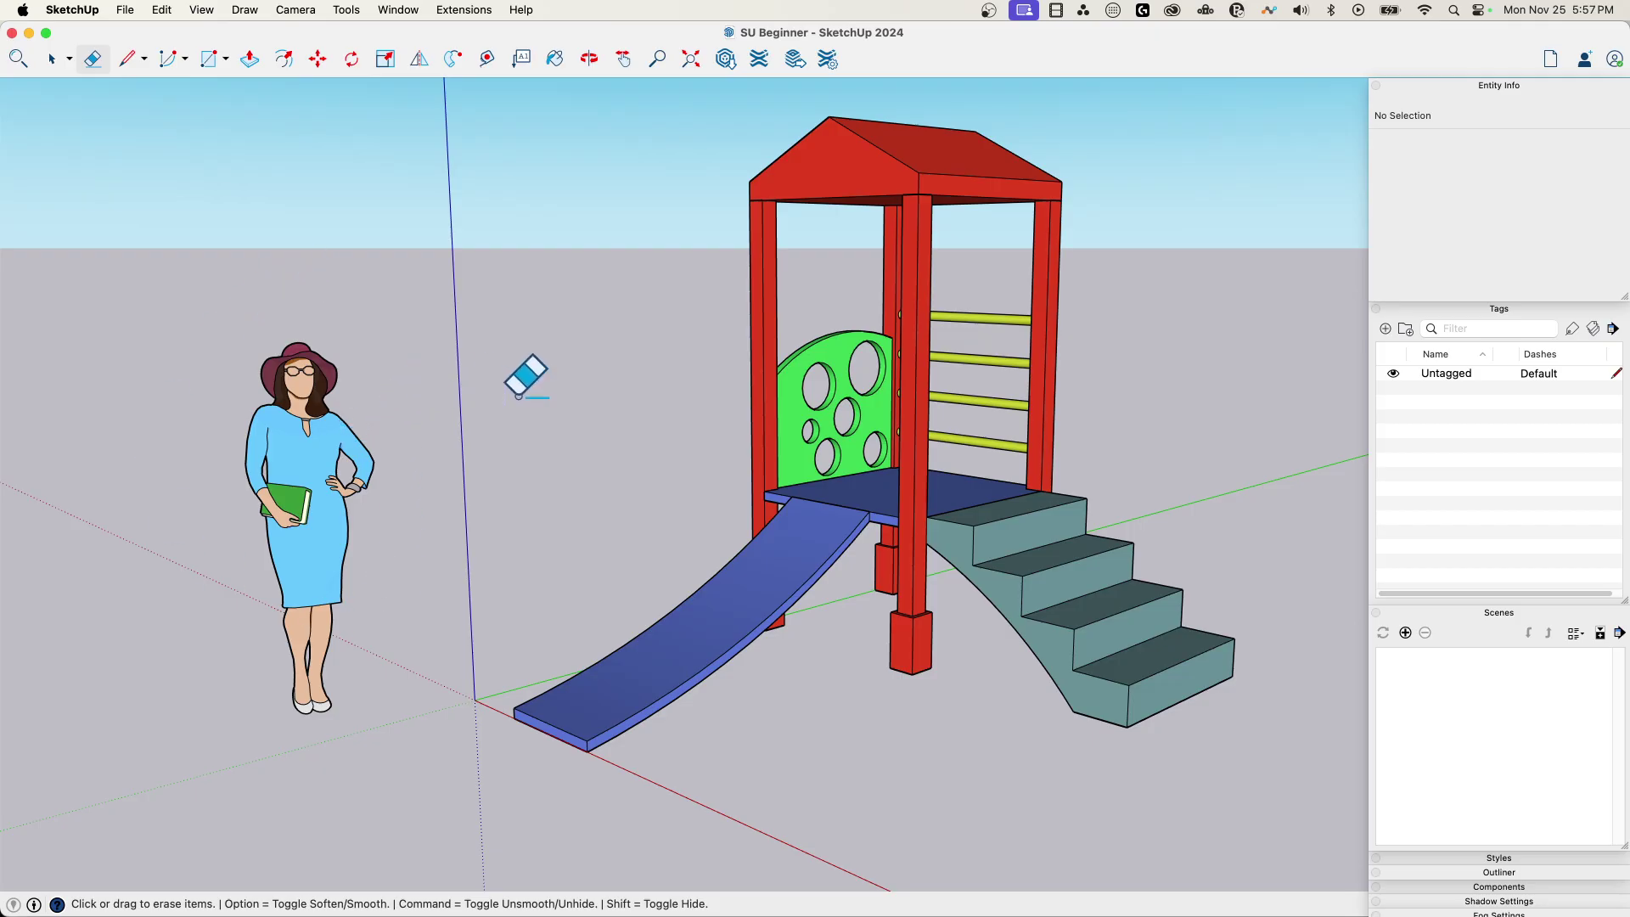
mouse_move(444, 455)
middle_down()
mouse_move(594, 459)
mouse_move(306, 357)
mouse_move(94, 422)
mouse_move(306, 374)
mouse_move(680, 397)
middle_up()
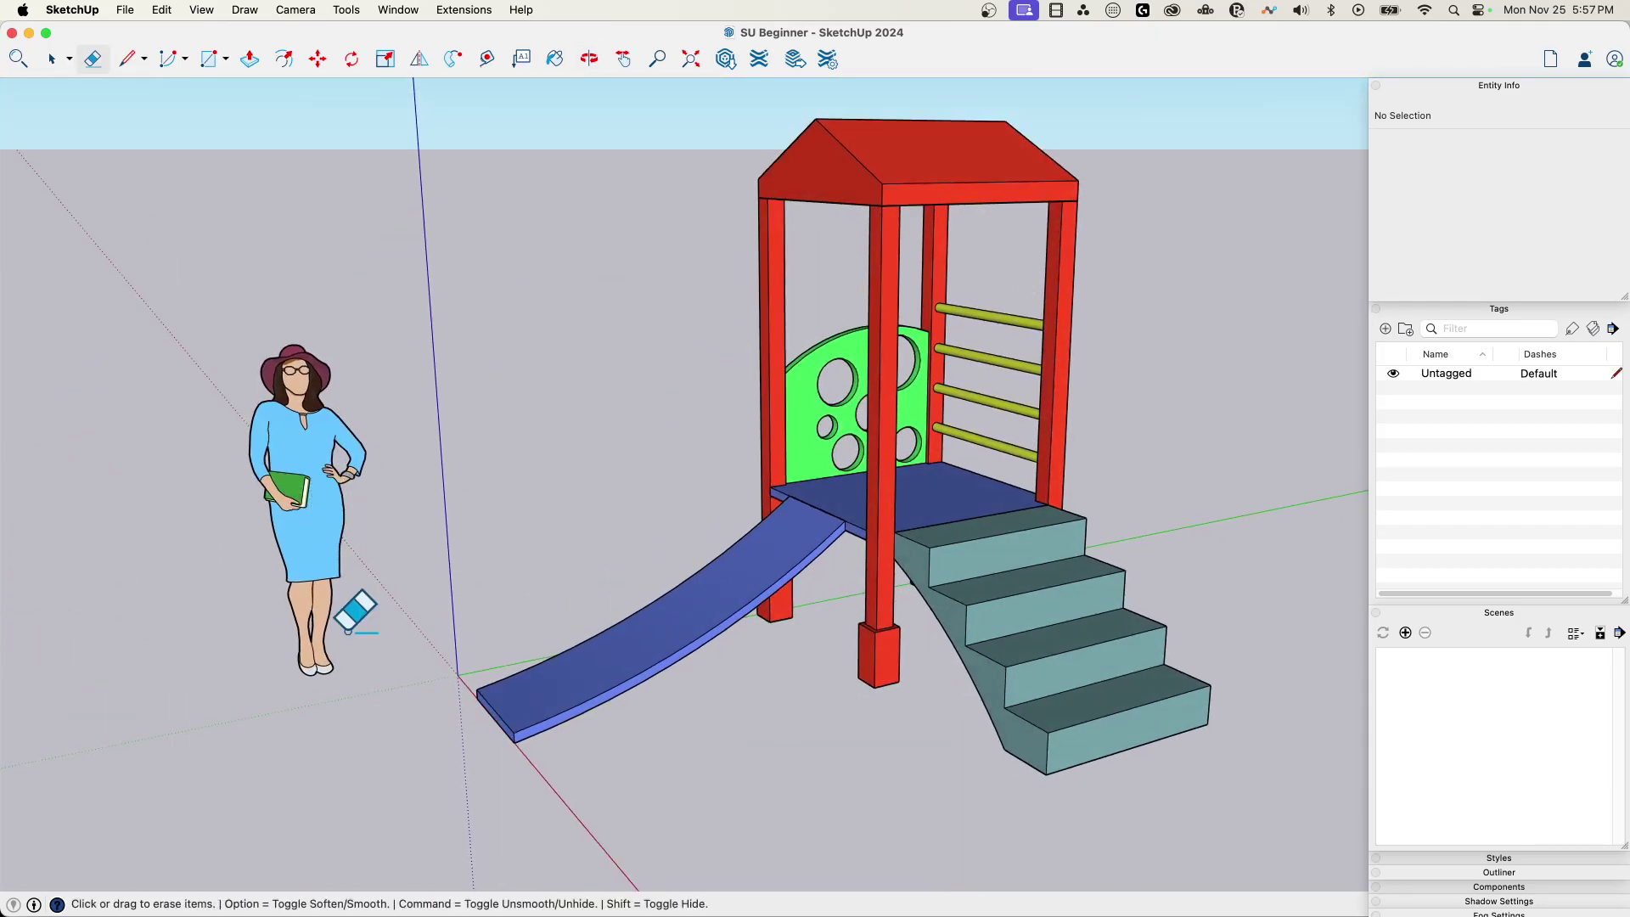
middle_drag(1203, 613, 1199, 535)
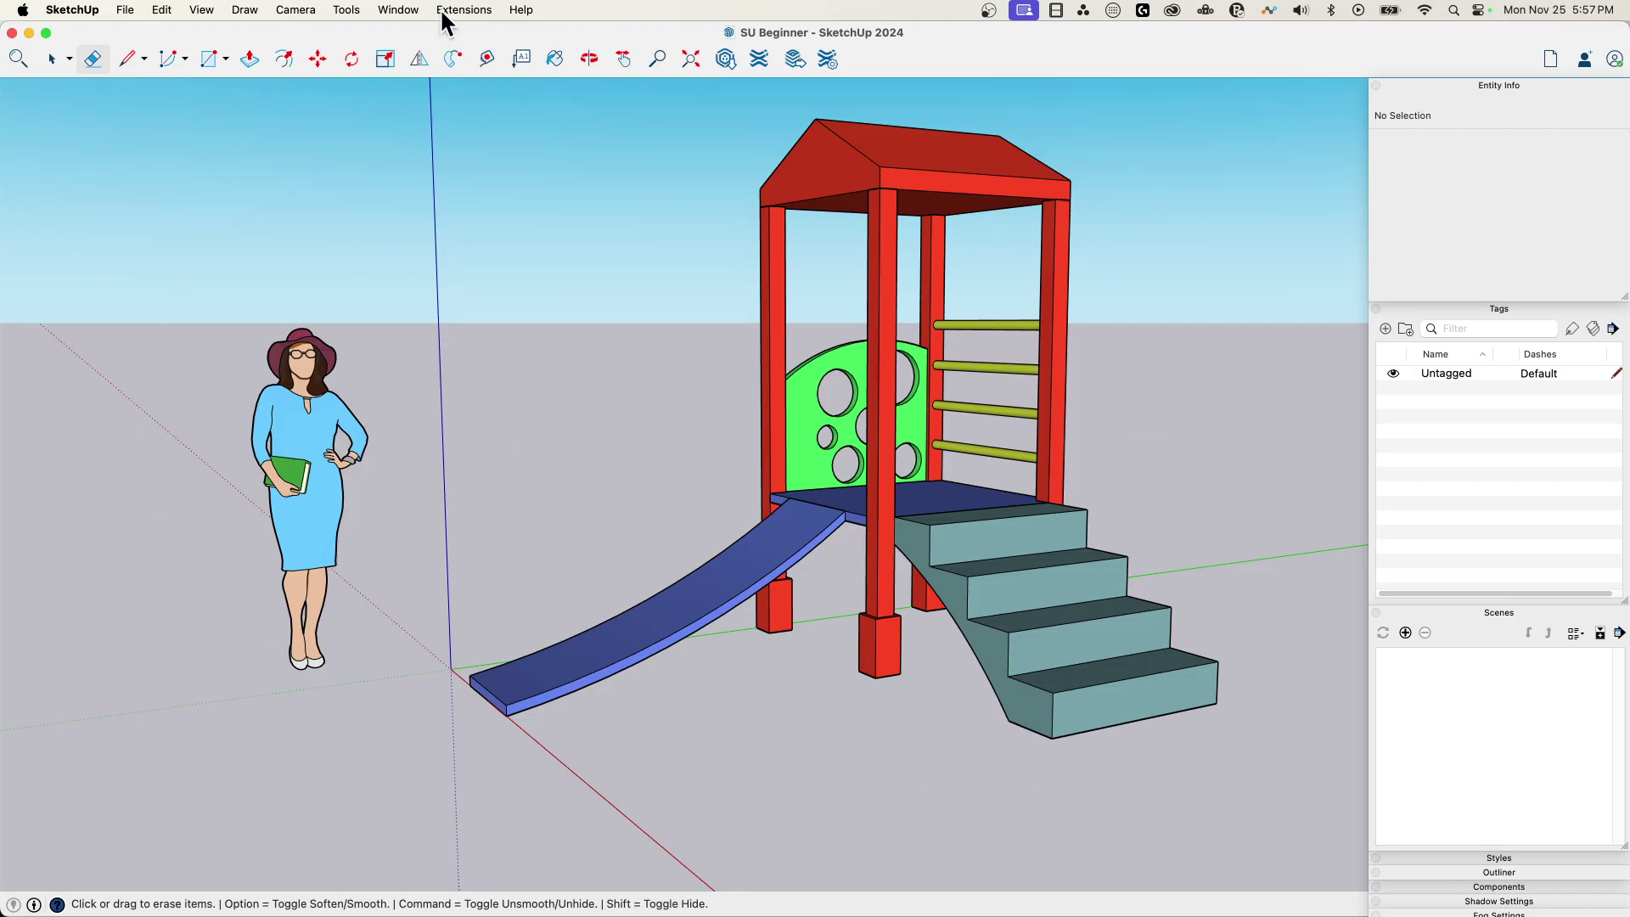
- Switch to the SU Intermediate model window and orbit around its playground
click(392, 10)
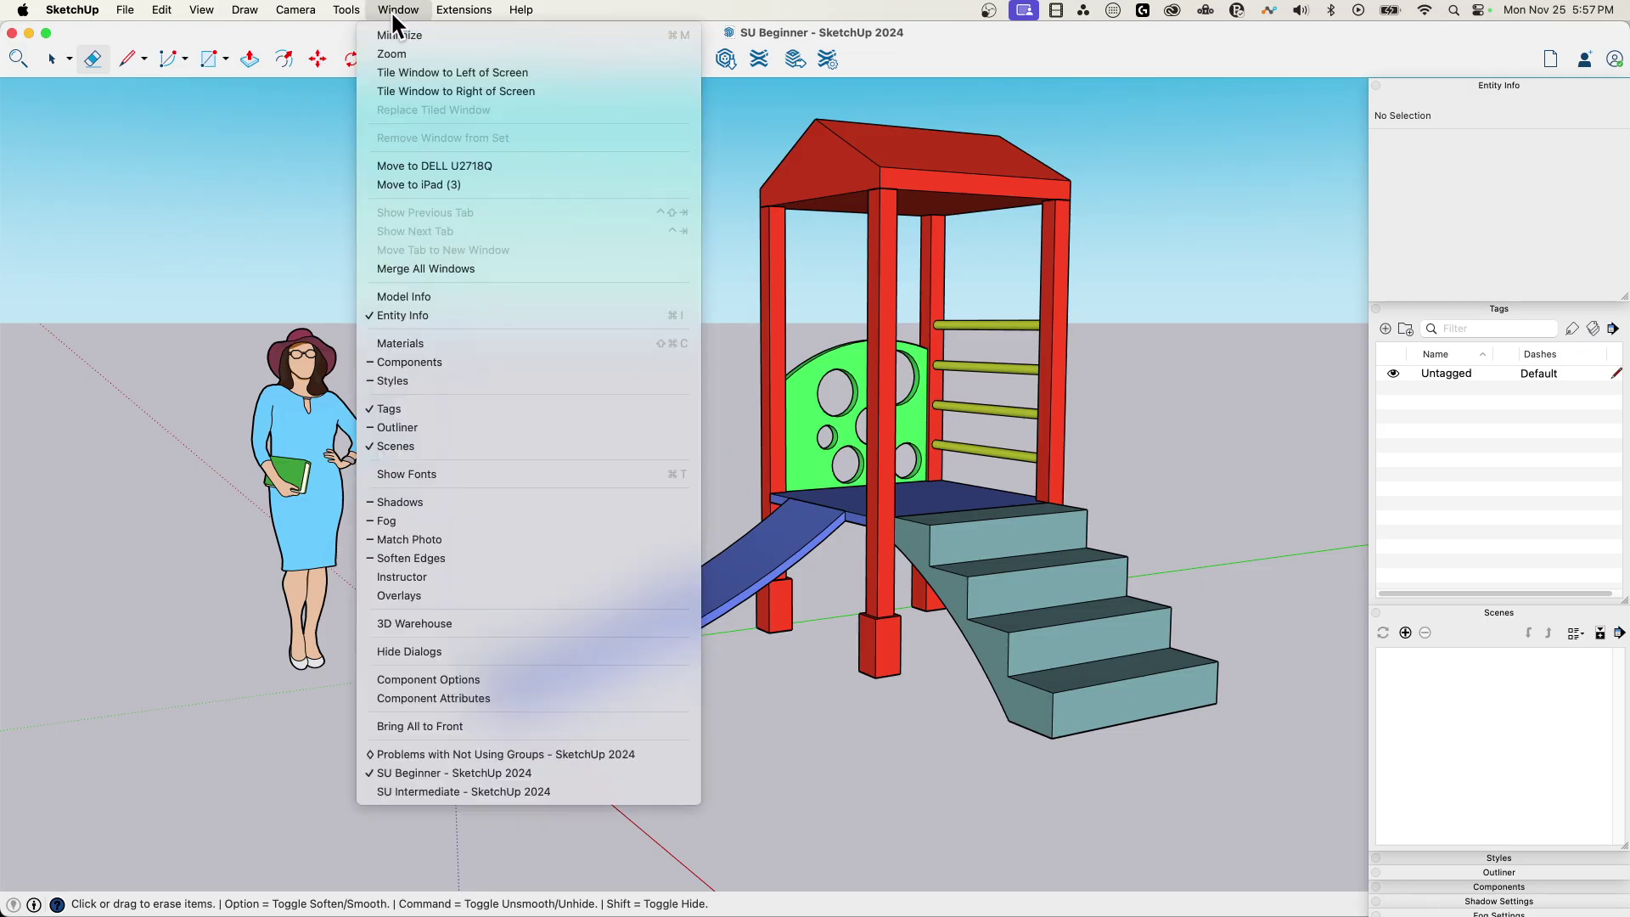
click(512, 794)
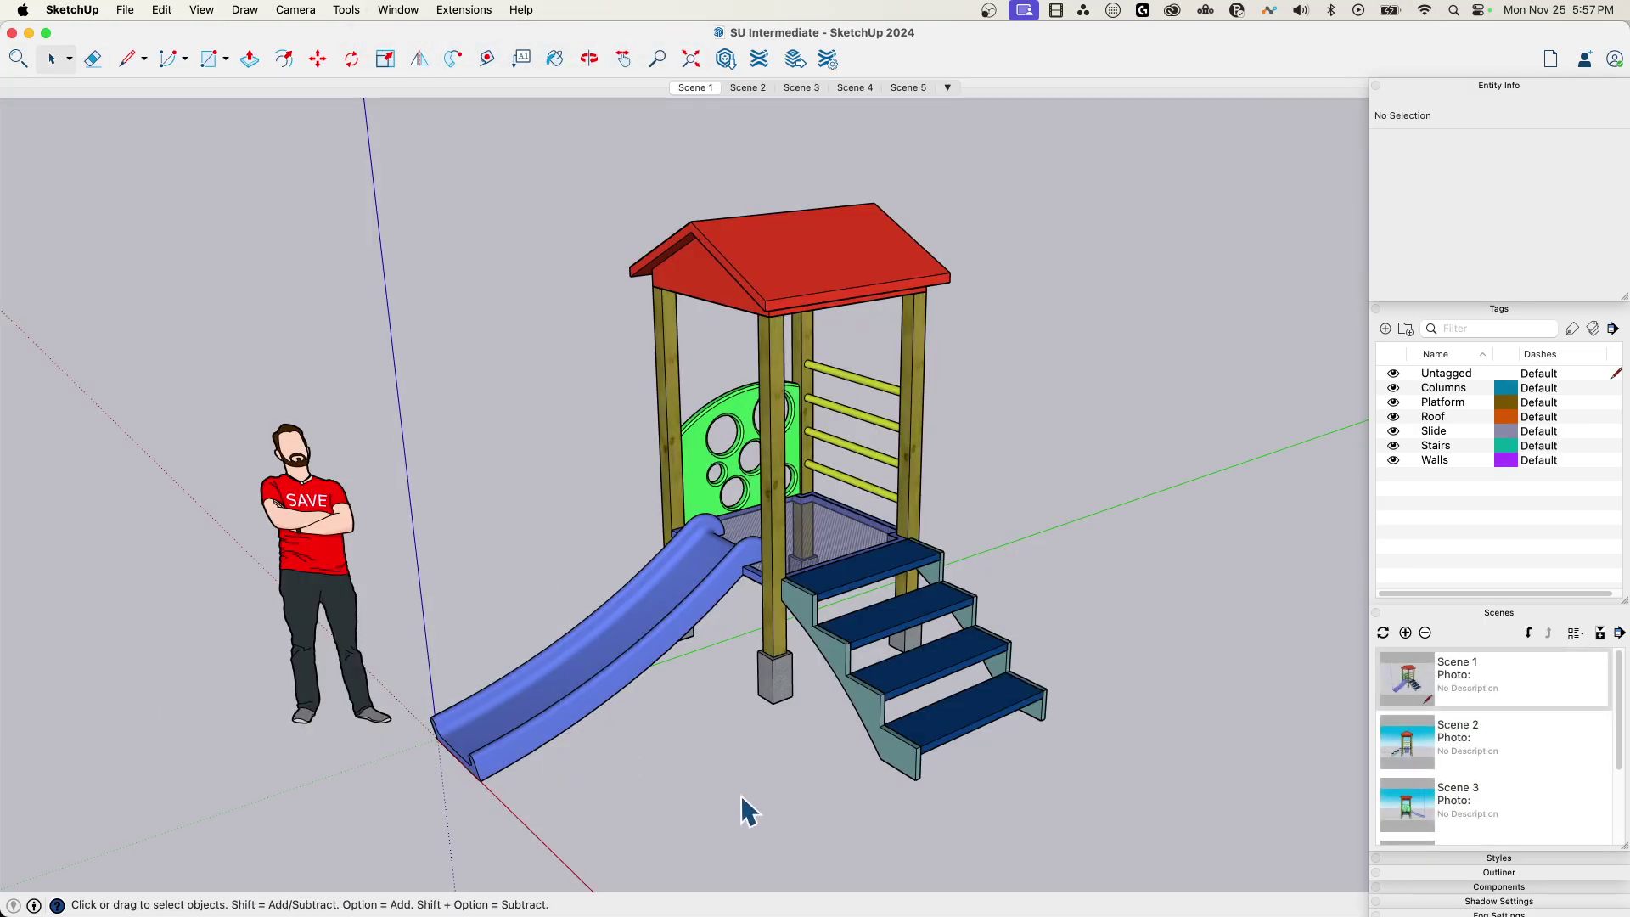
middle_drag(742, 797, 737, 698)
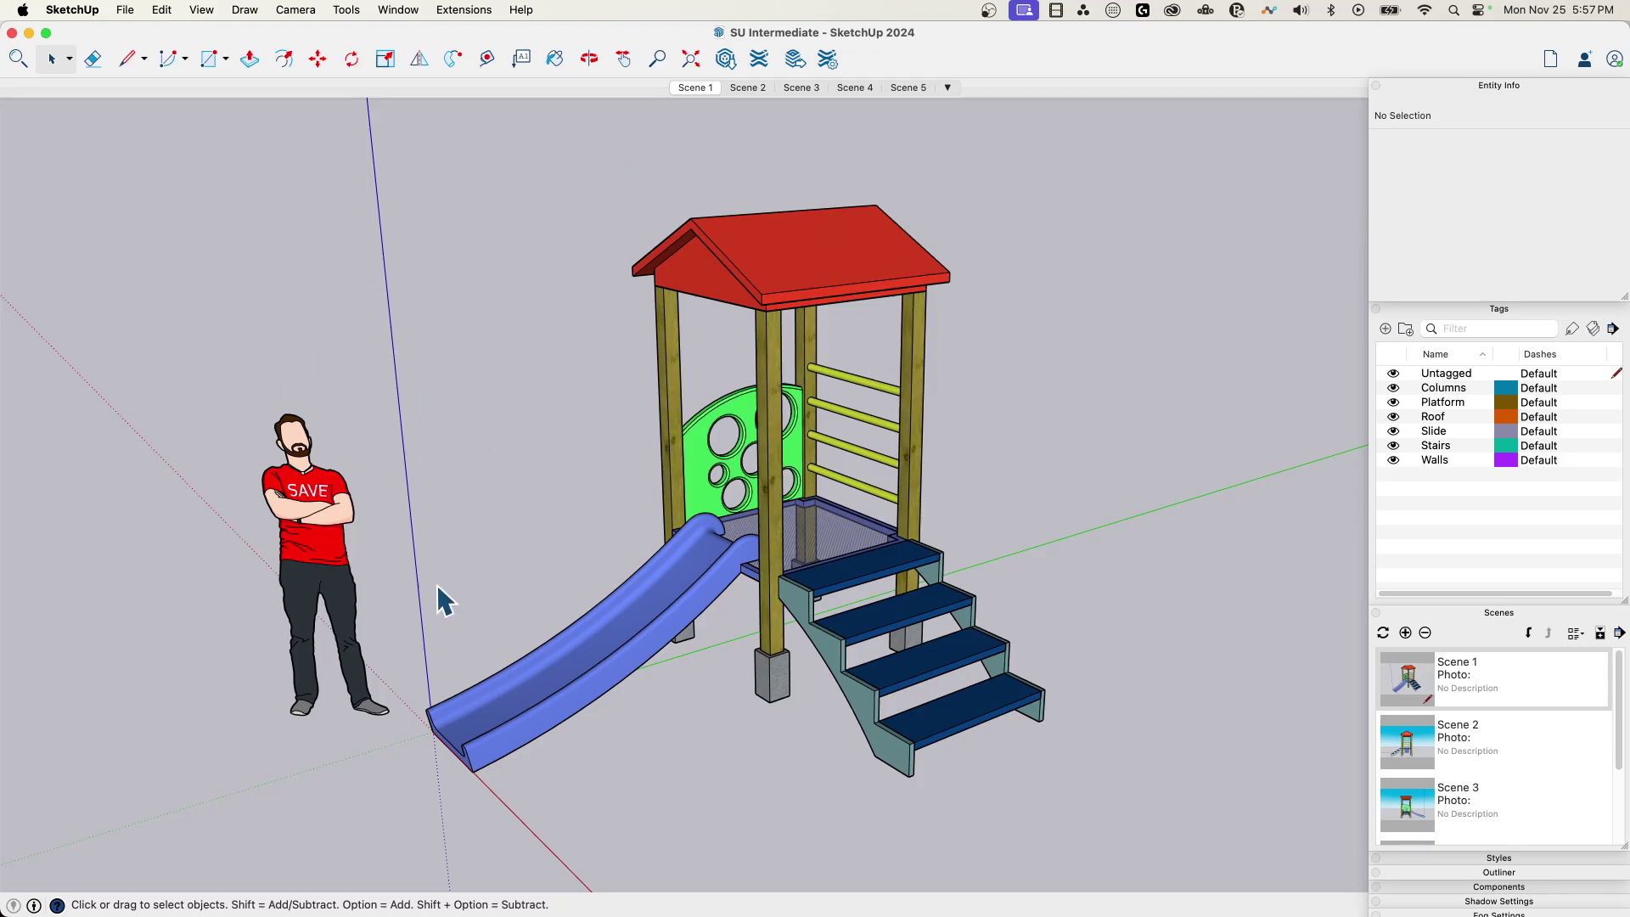
middle_drag(442, 611, 557, 554)
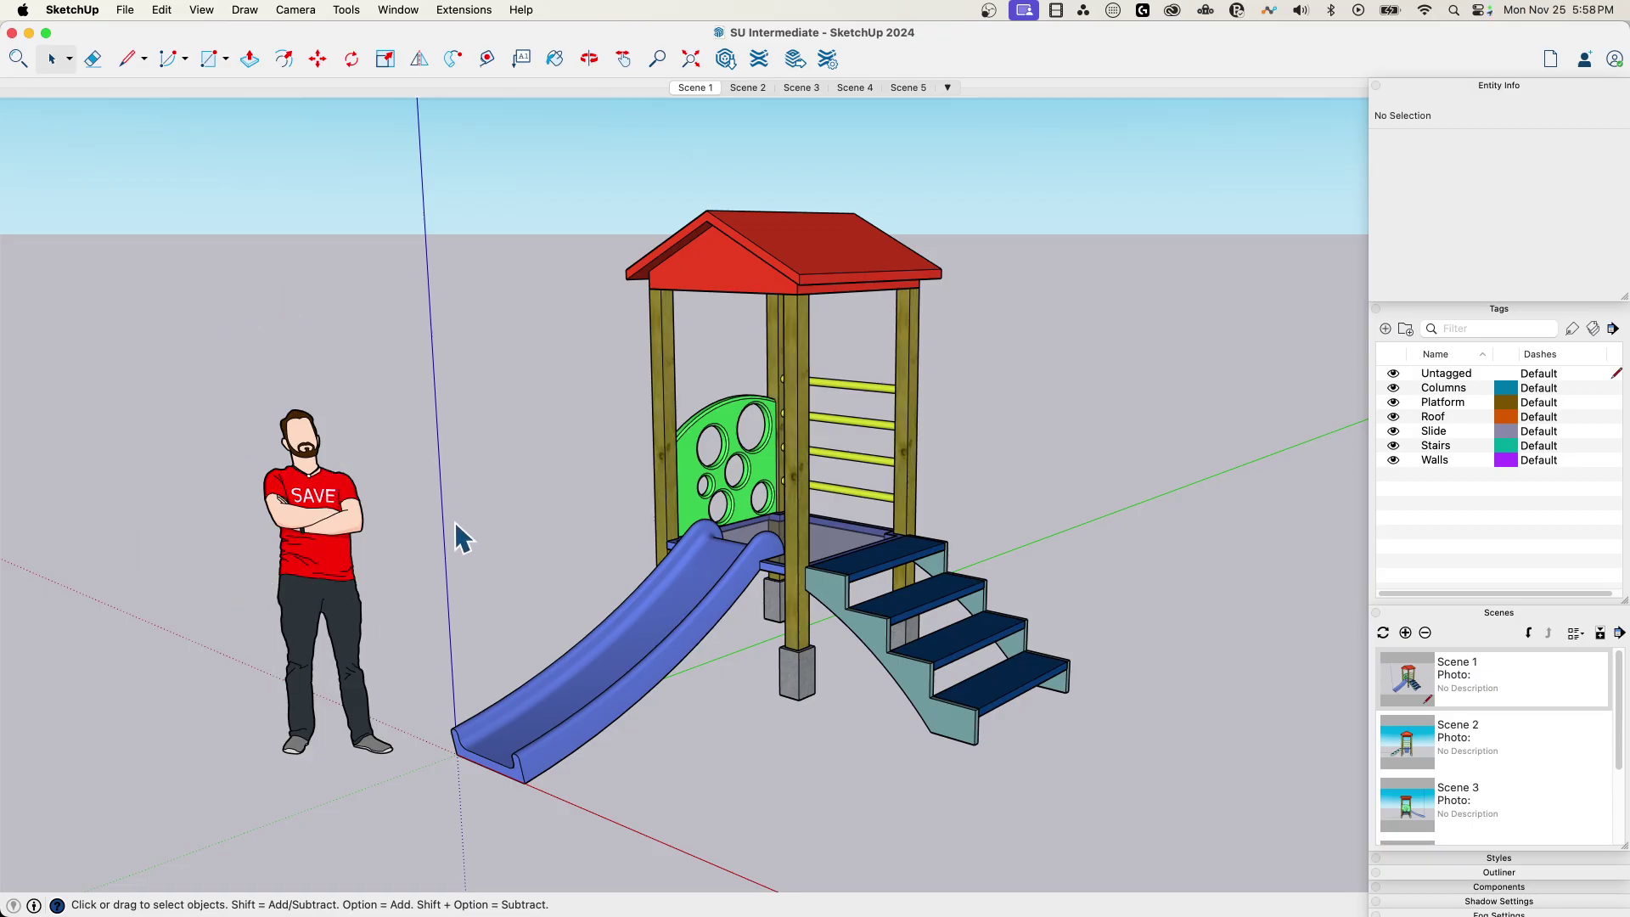
middle_drag(452, 521, 338, 486)
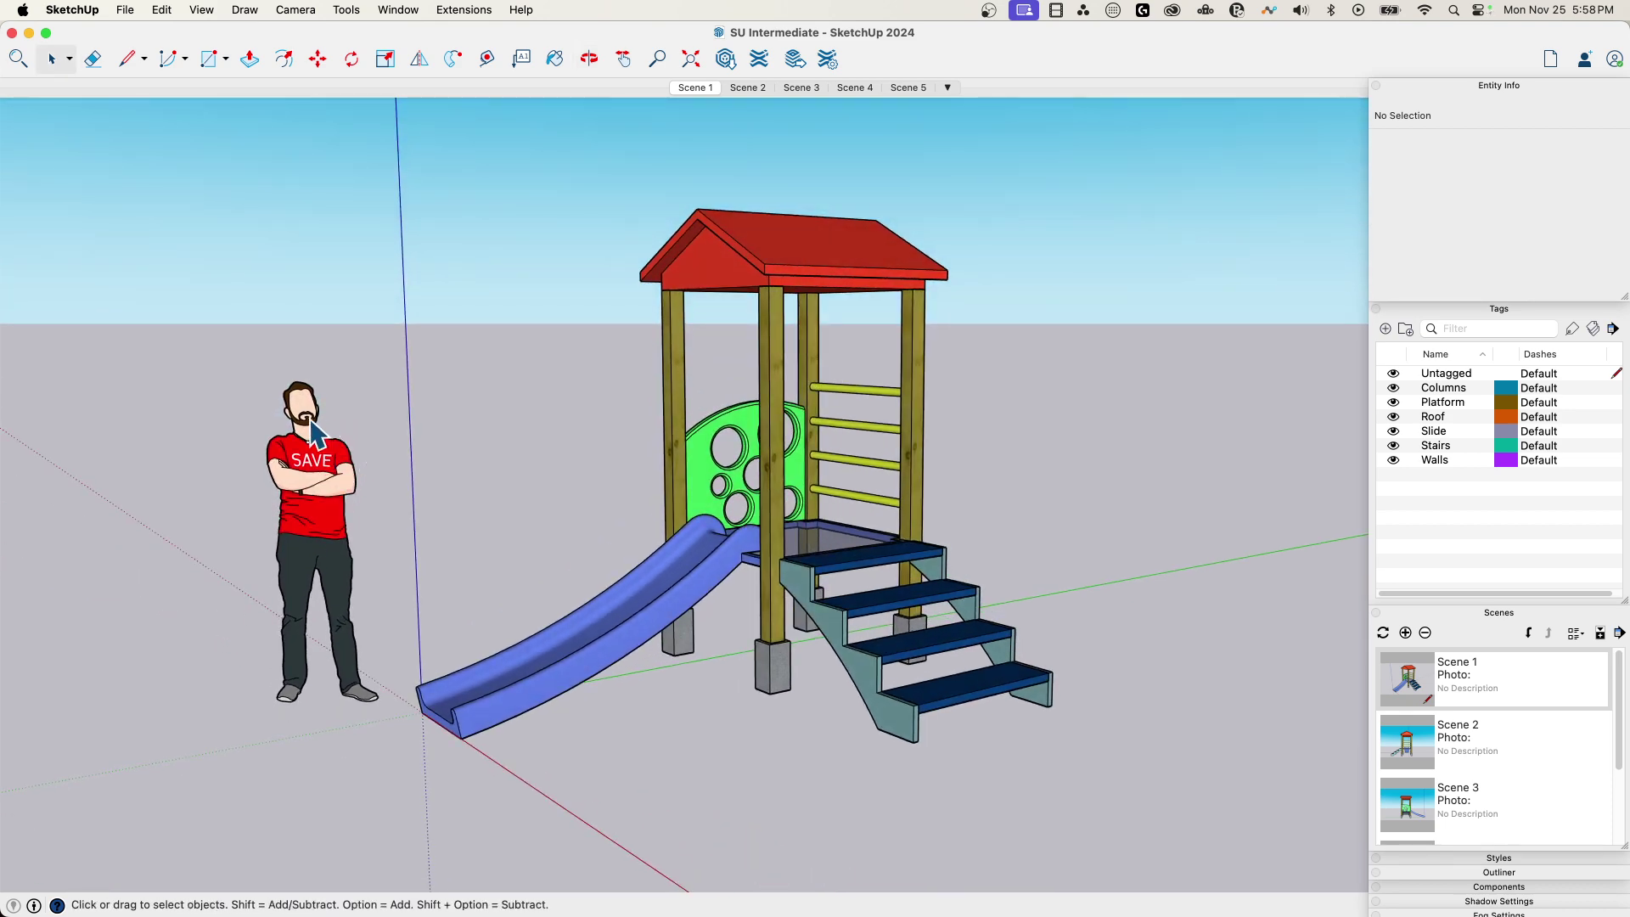
middle_drag(400, 560, 553, 561)
scroll(594, 746, up, 5)
middle_drag(593, 746, 559, 705)
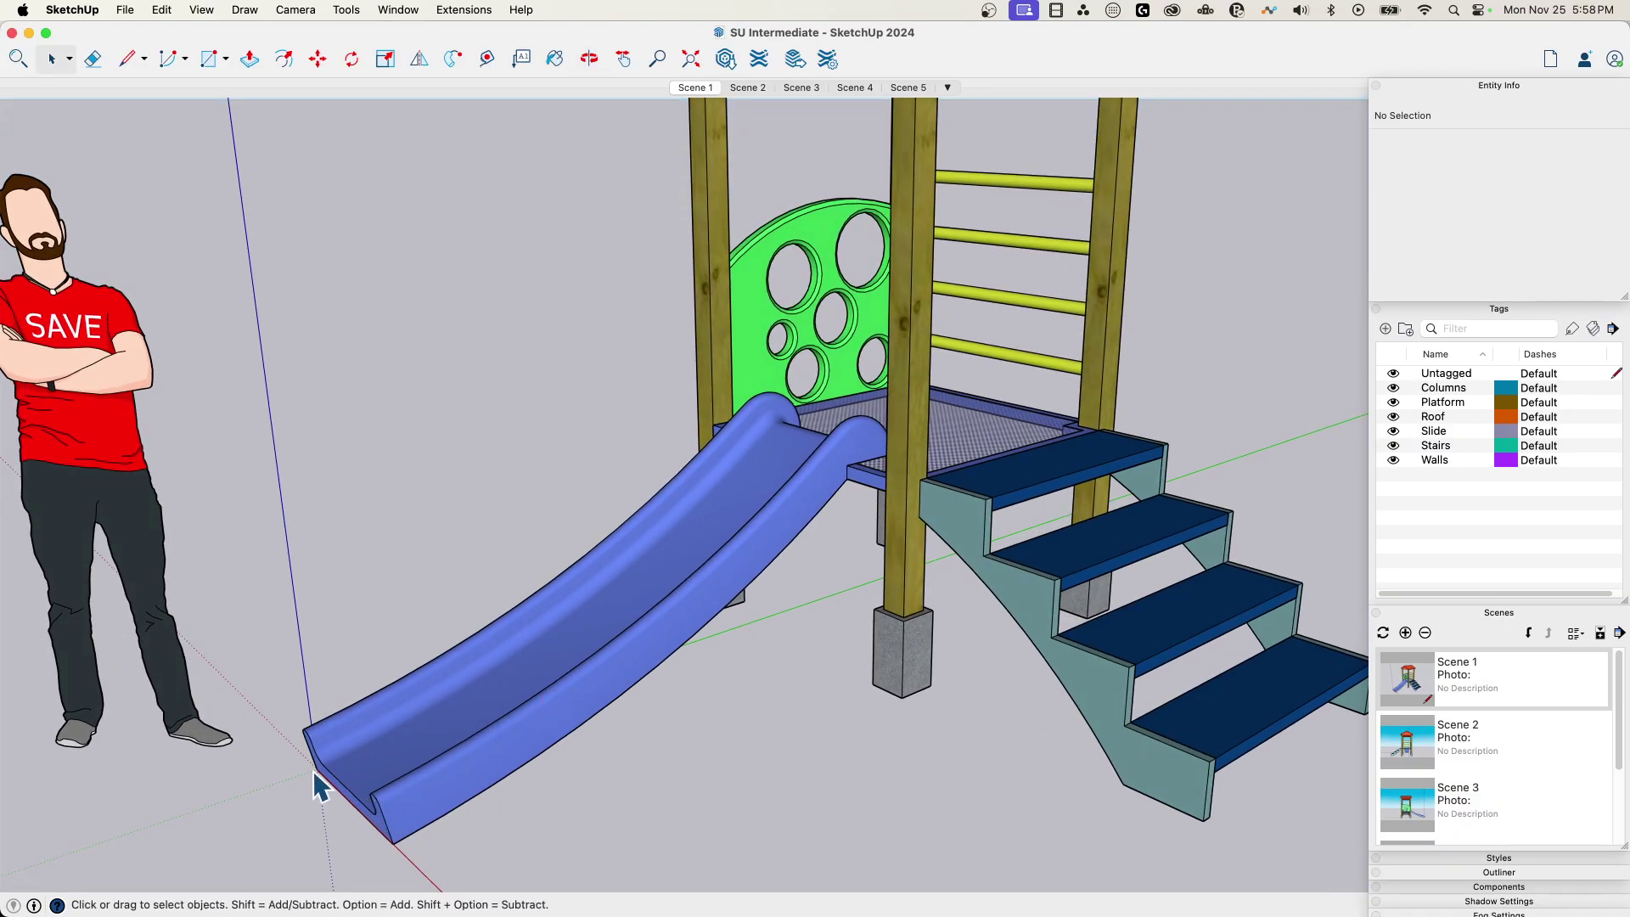
middle_drag(356, 797, 648, 774)
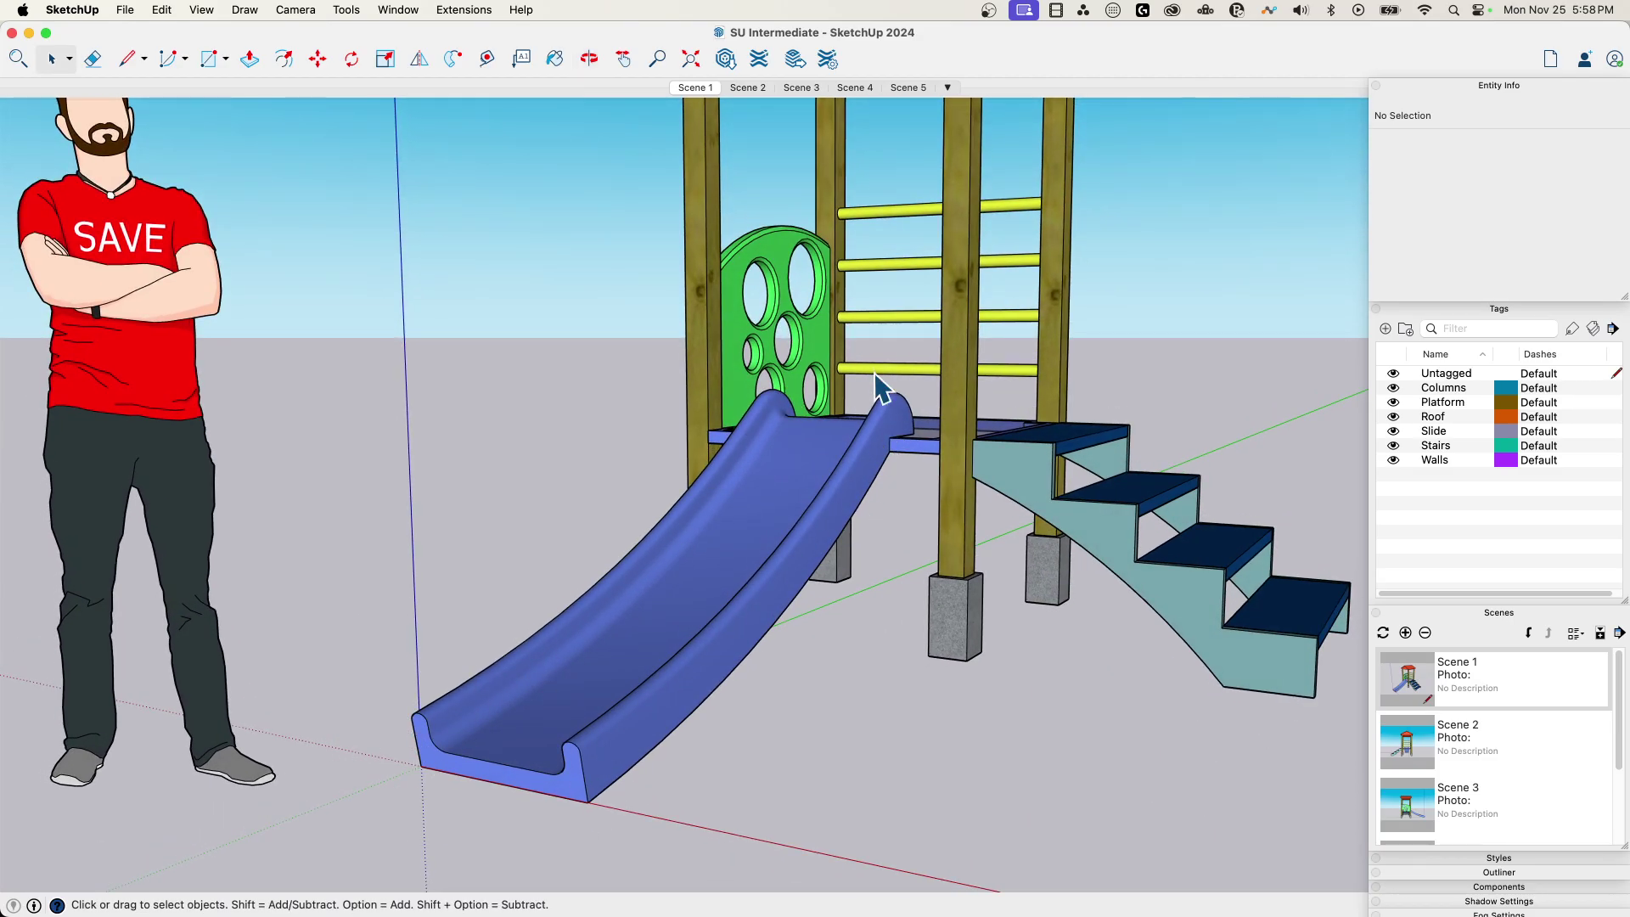
middle_drag(873, 374, 673, 466)
scroll(757, 437, up, 10)
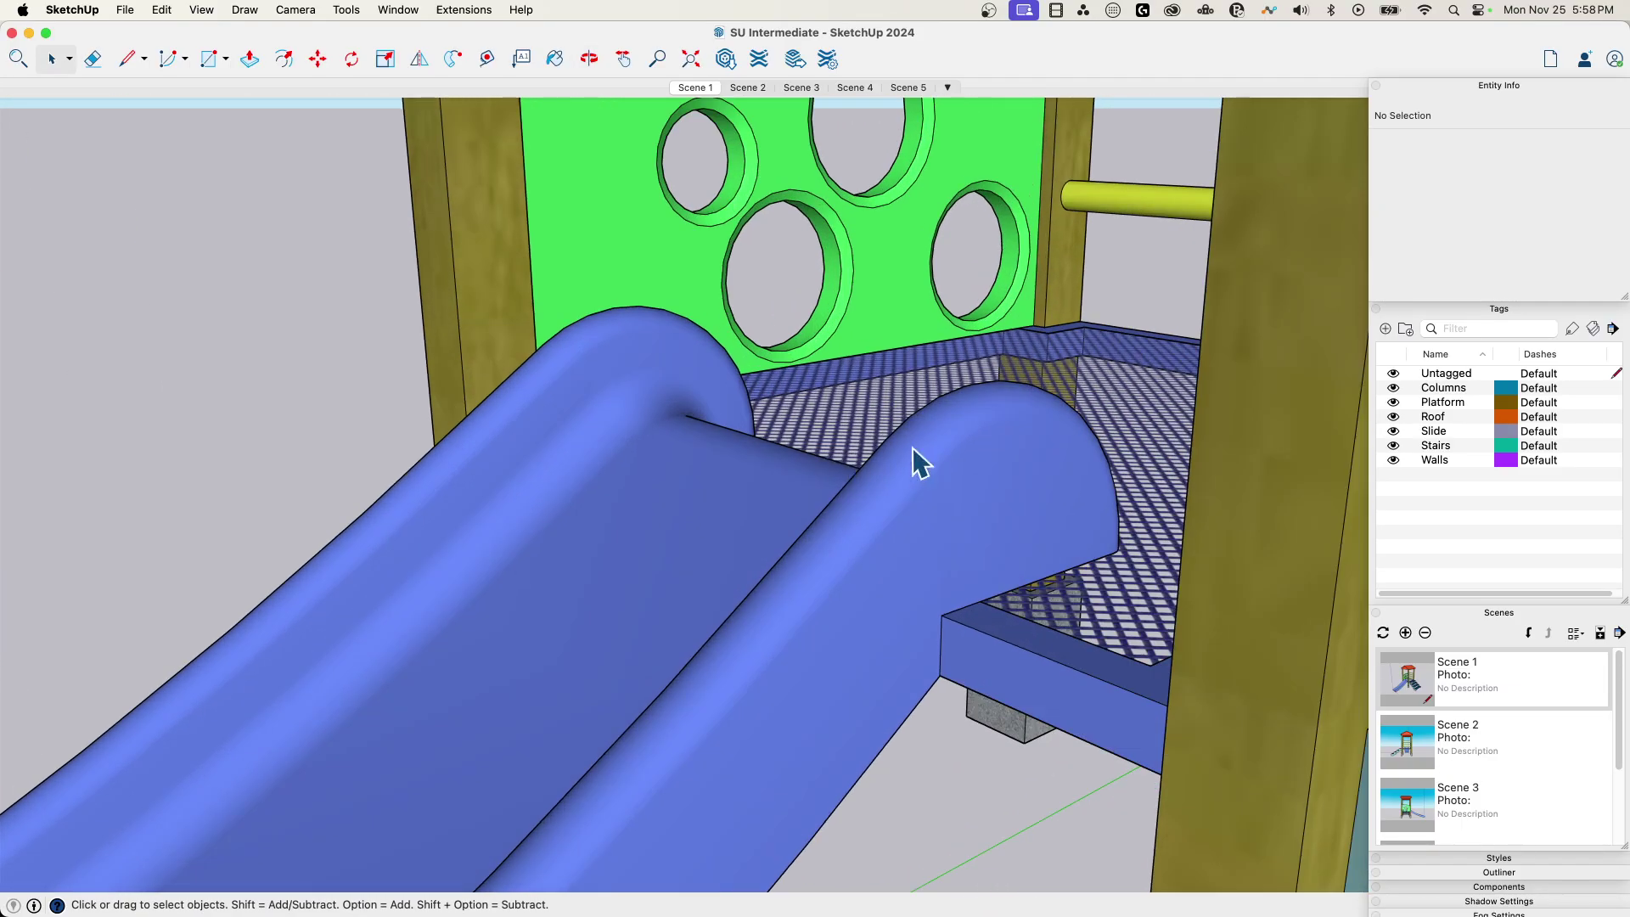
middle_drag(914, 447, 673, 394)
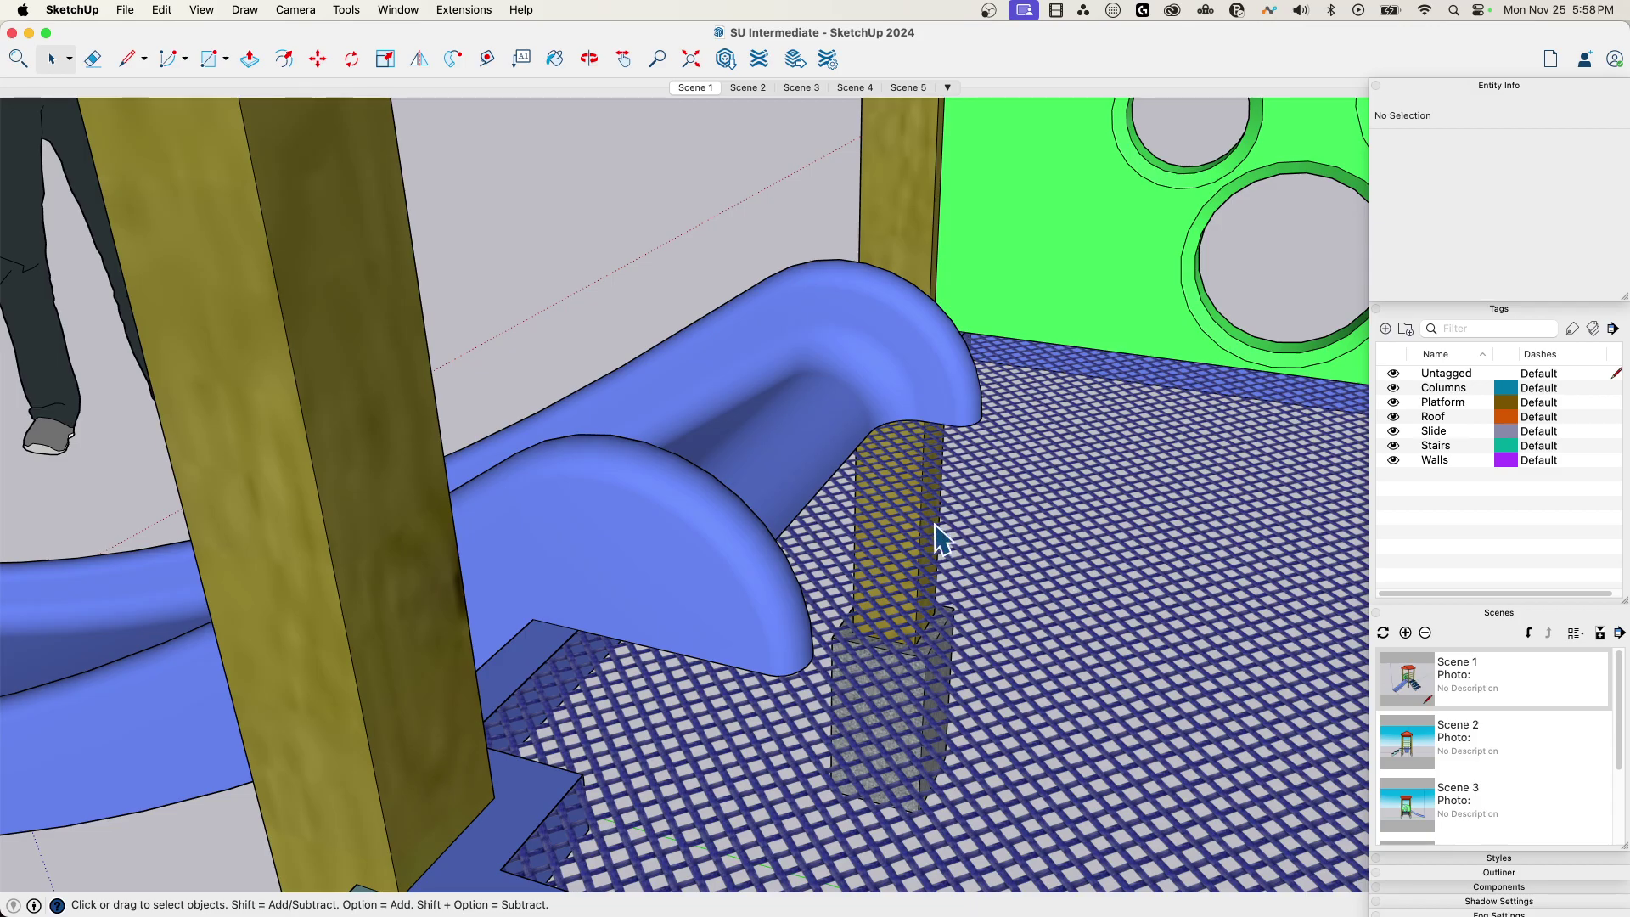
middle_drag(972, 503, 802, 475)
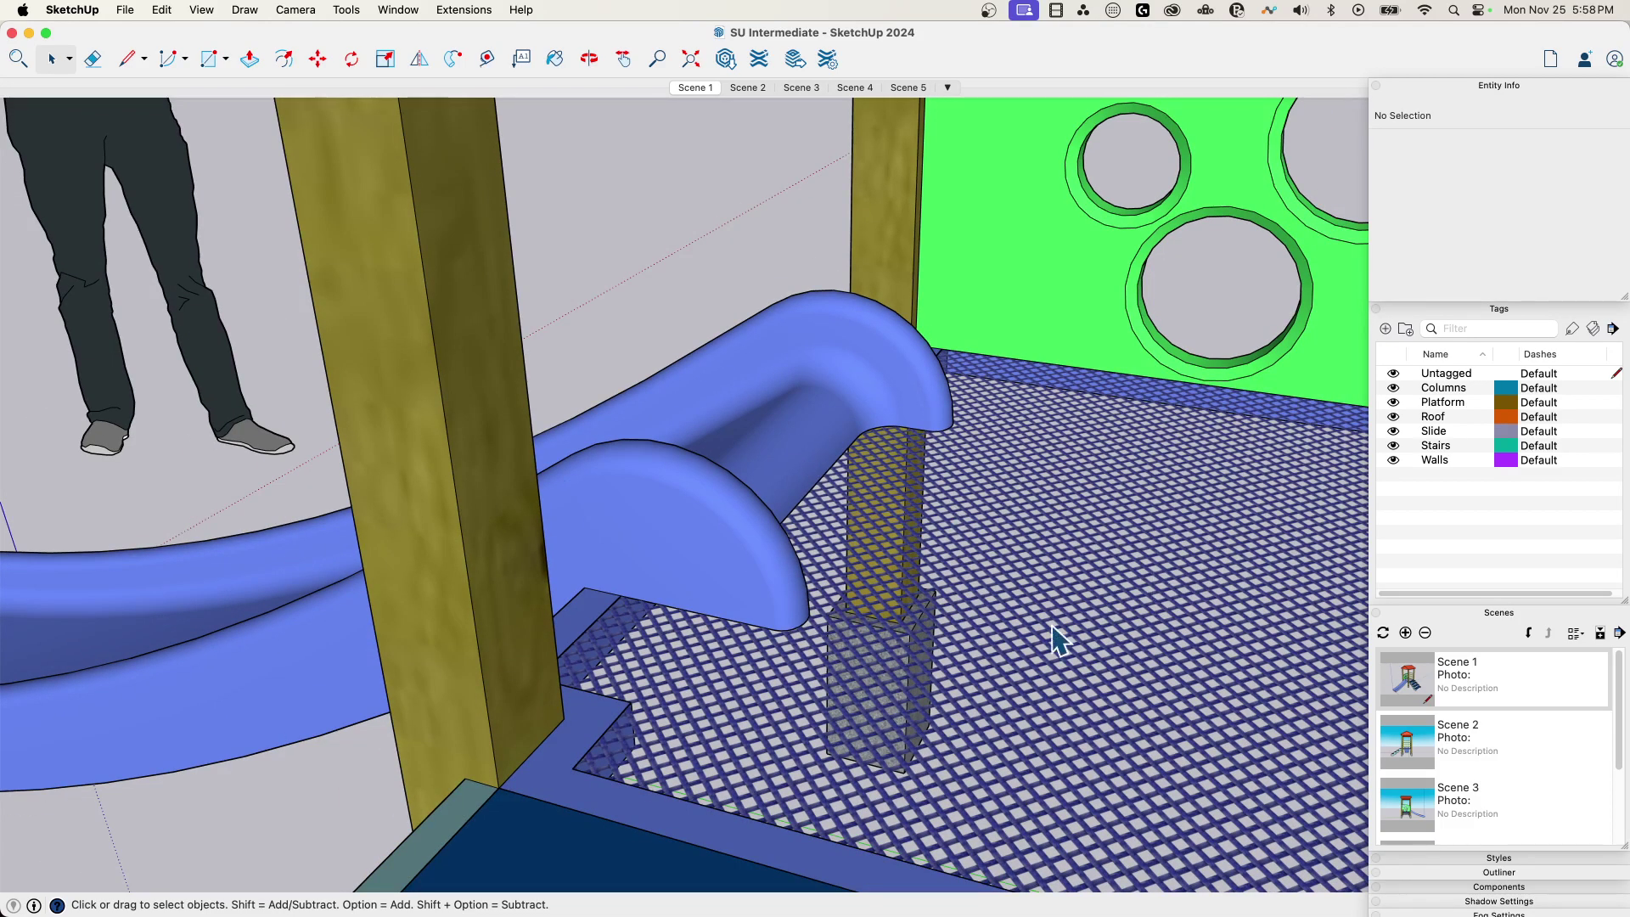
middle_drag(945, 628, 764, 600)
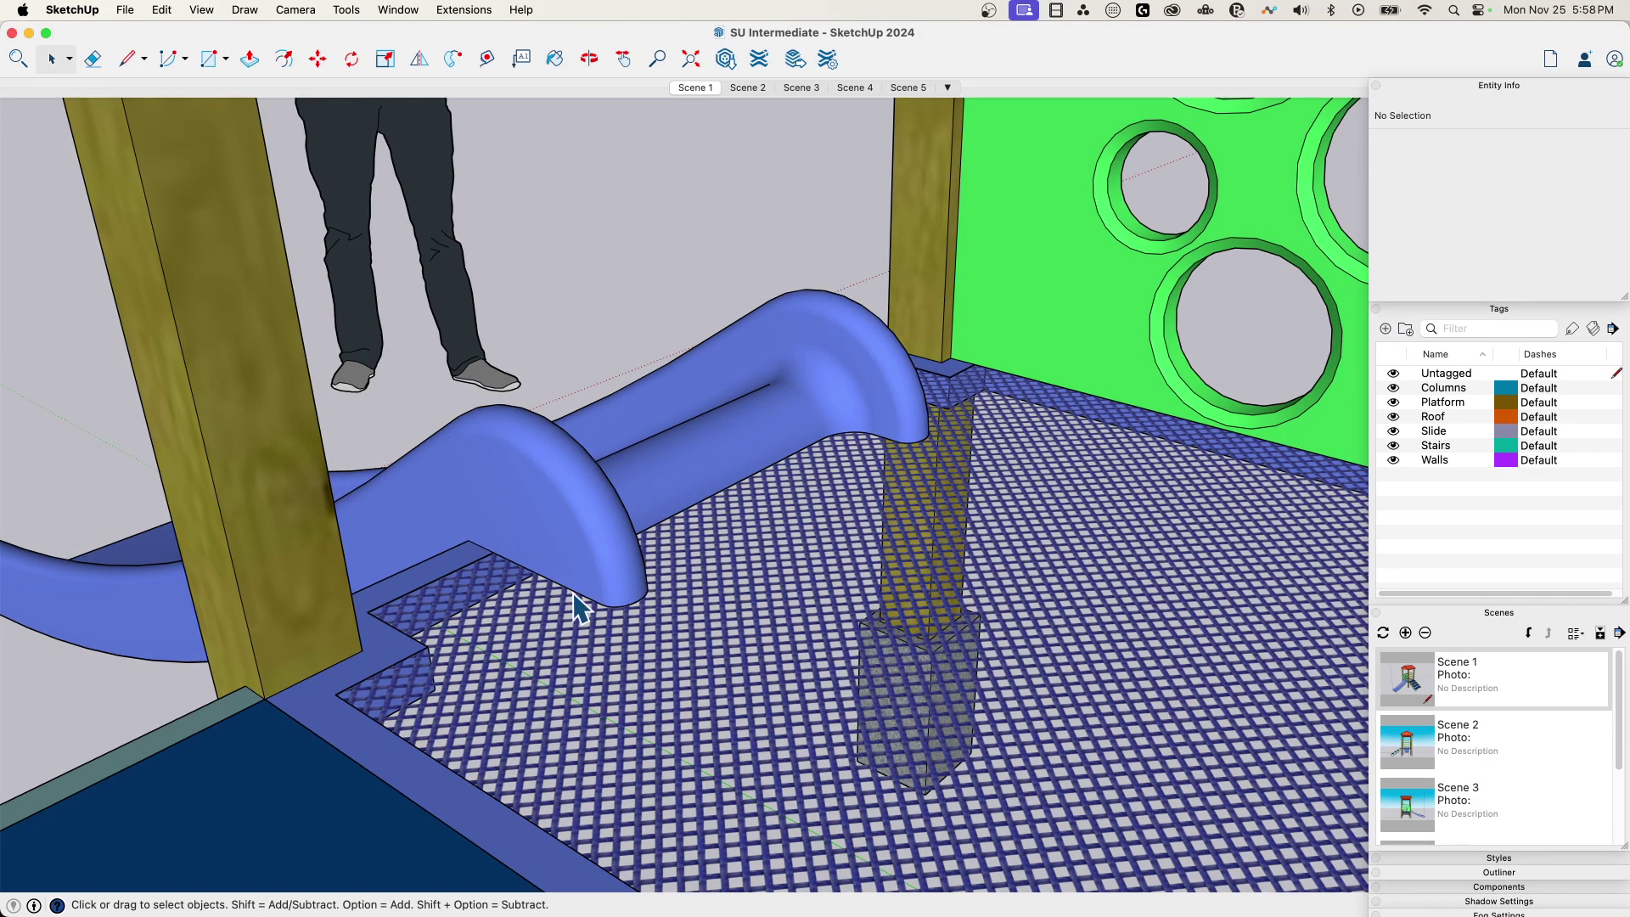
middle_drag(548, 613, 977, 586)
scroll(727, 560, down, 5)
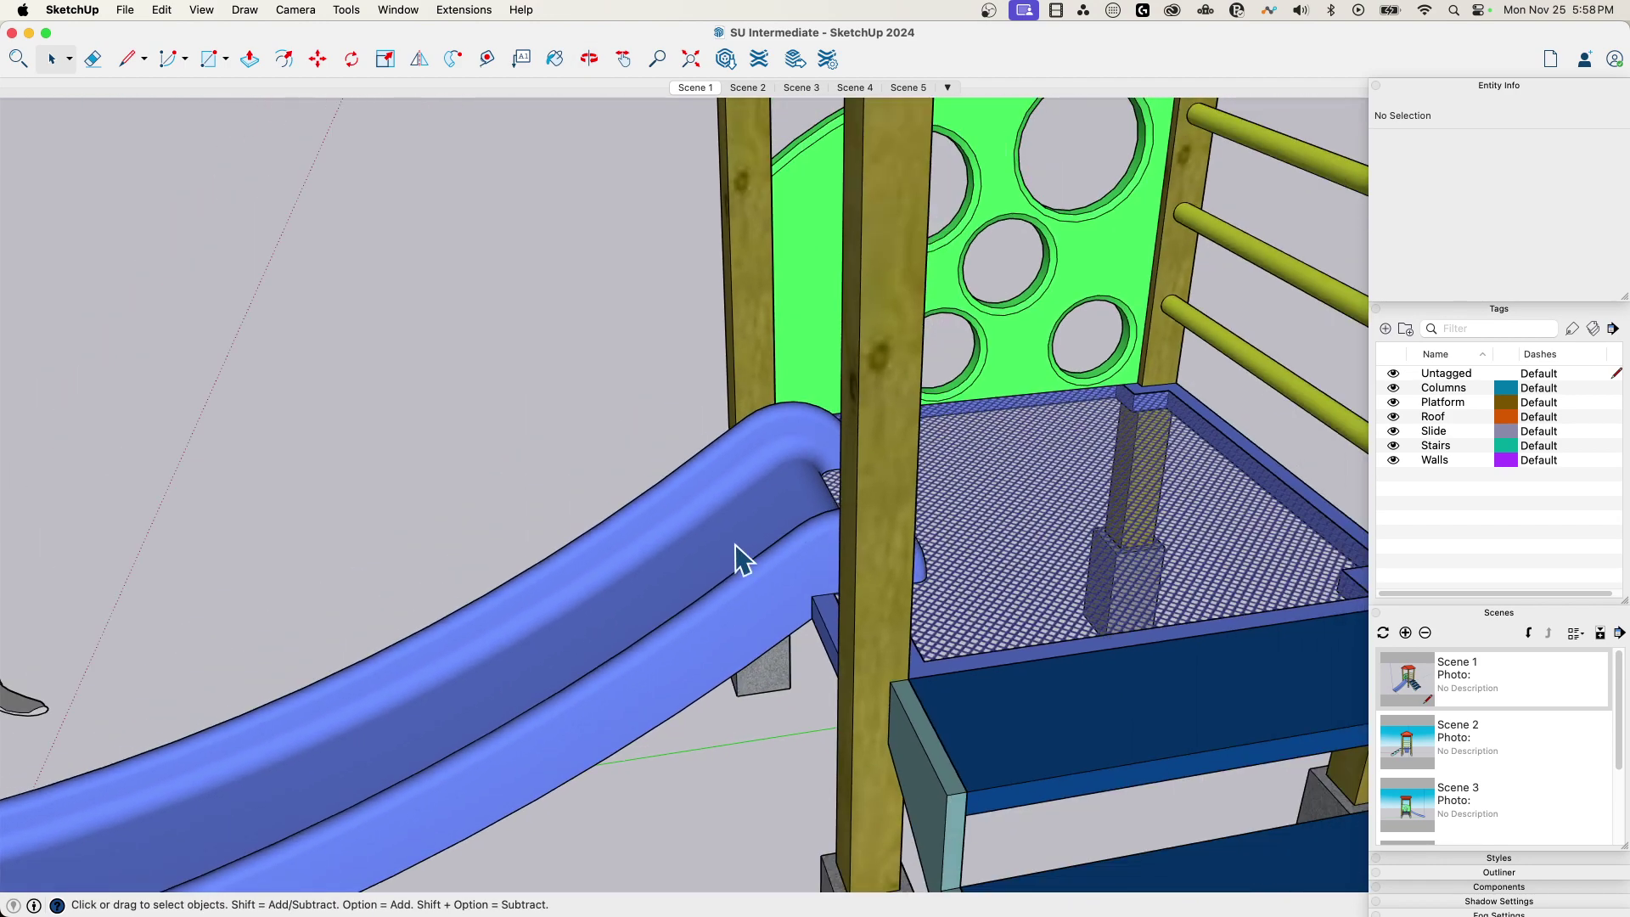
middle_drag(750, 550, 784, 577)
scroll(826, 747, down, 5)
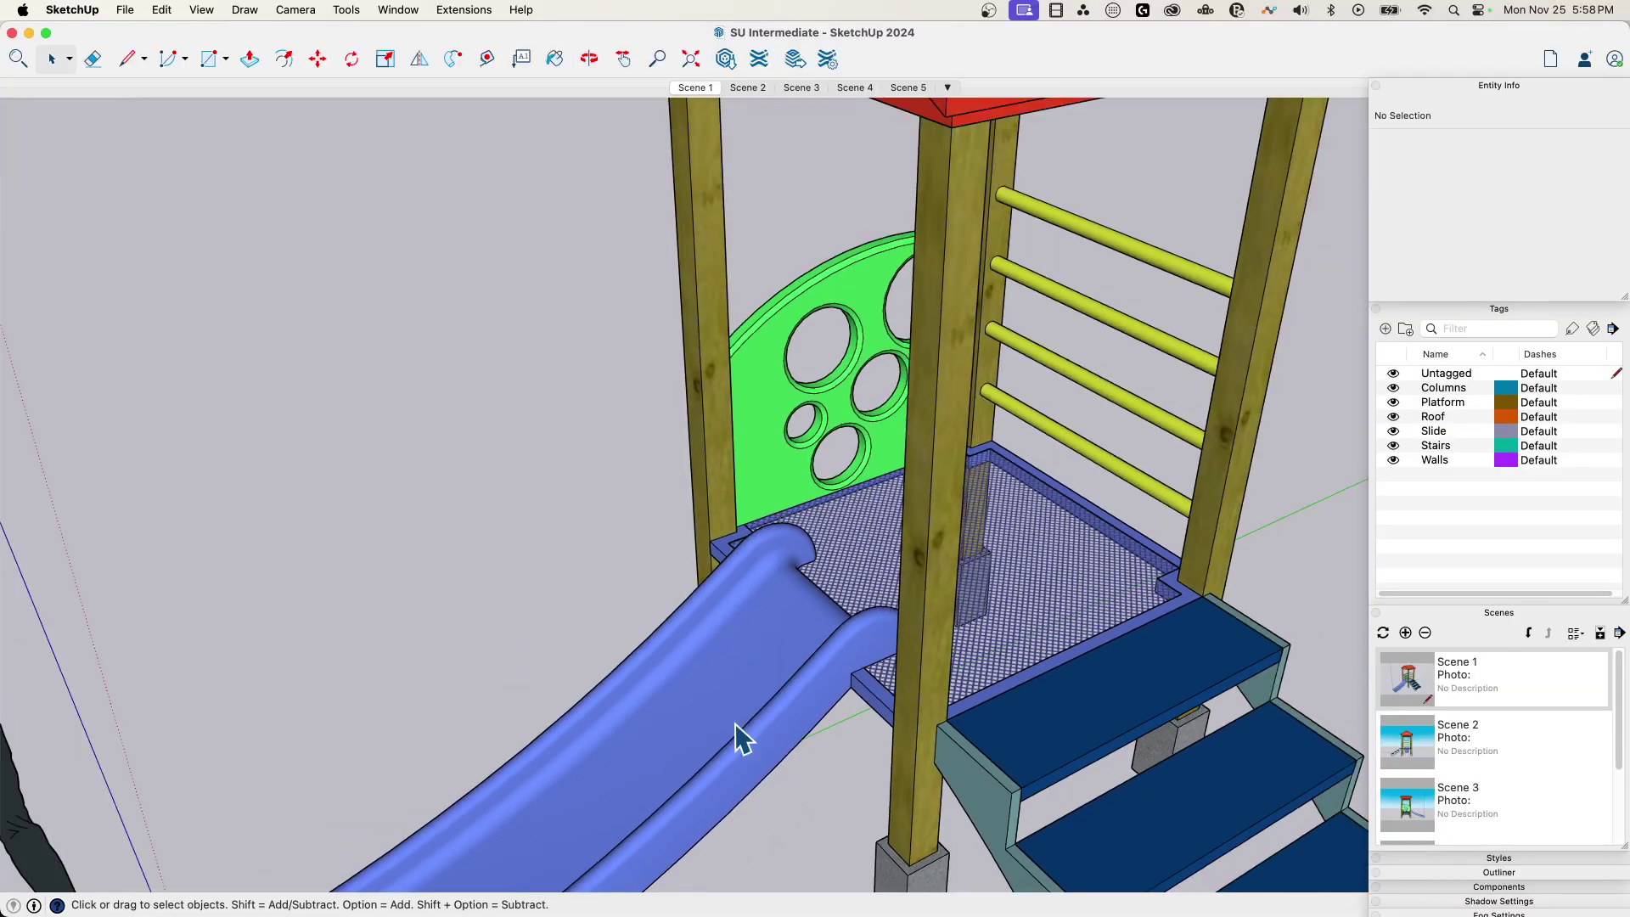
middle_drag(757, 673, 874, 399)
scroll(875, 399, up, 3)
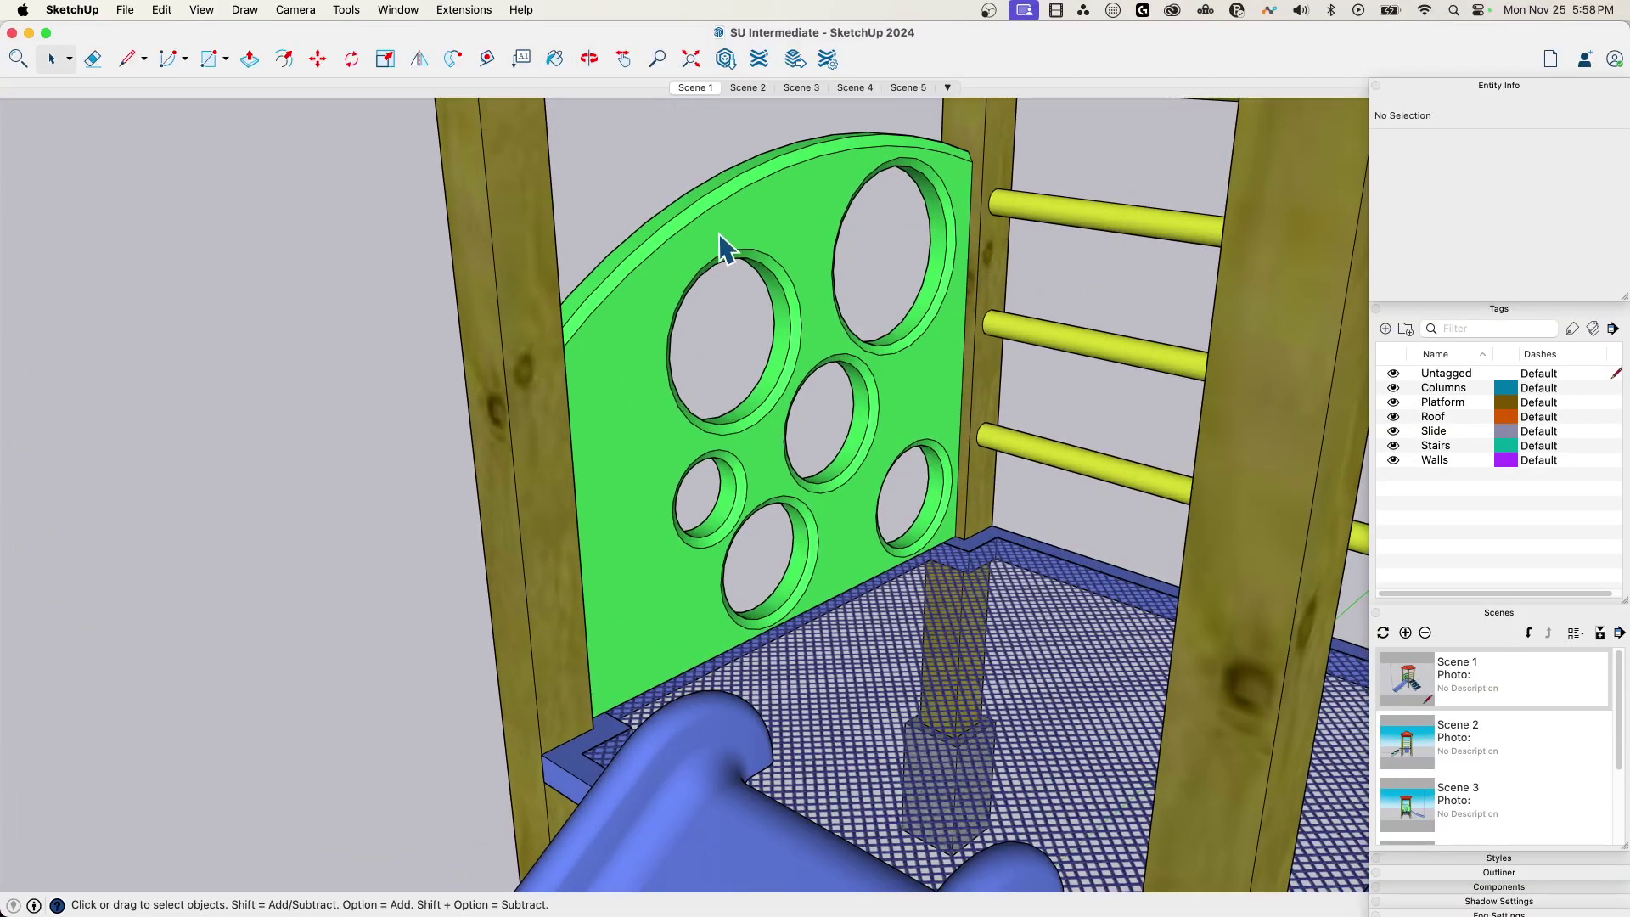
scroll(797, 361, down, 3)
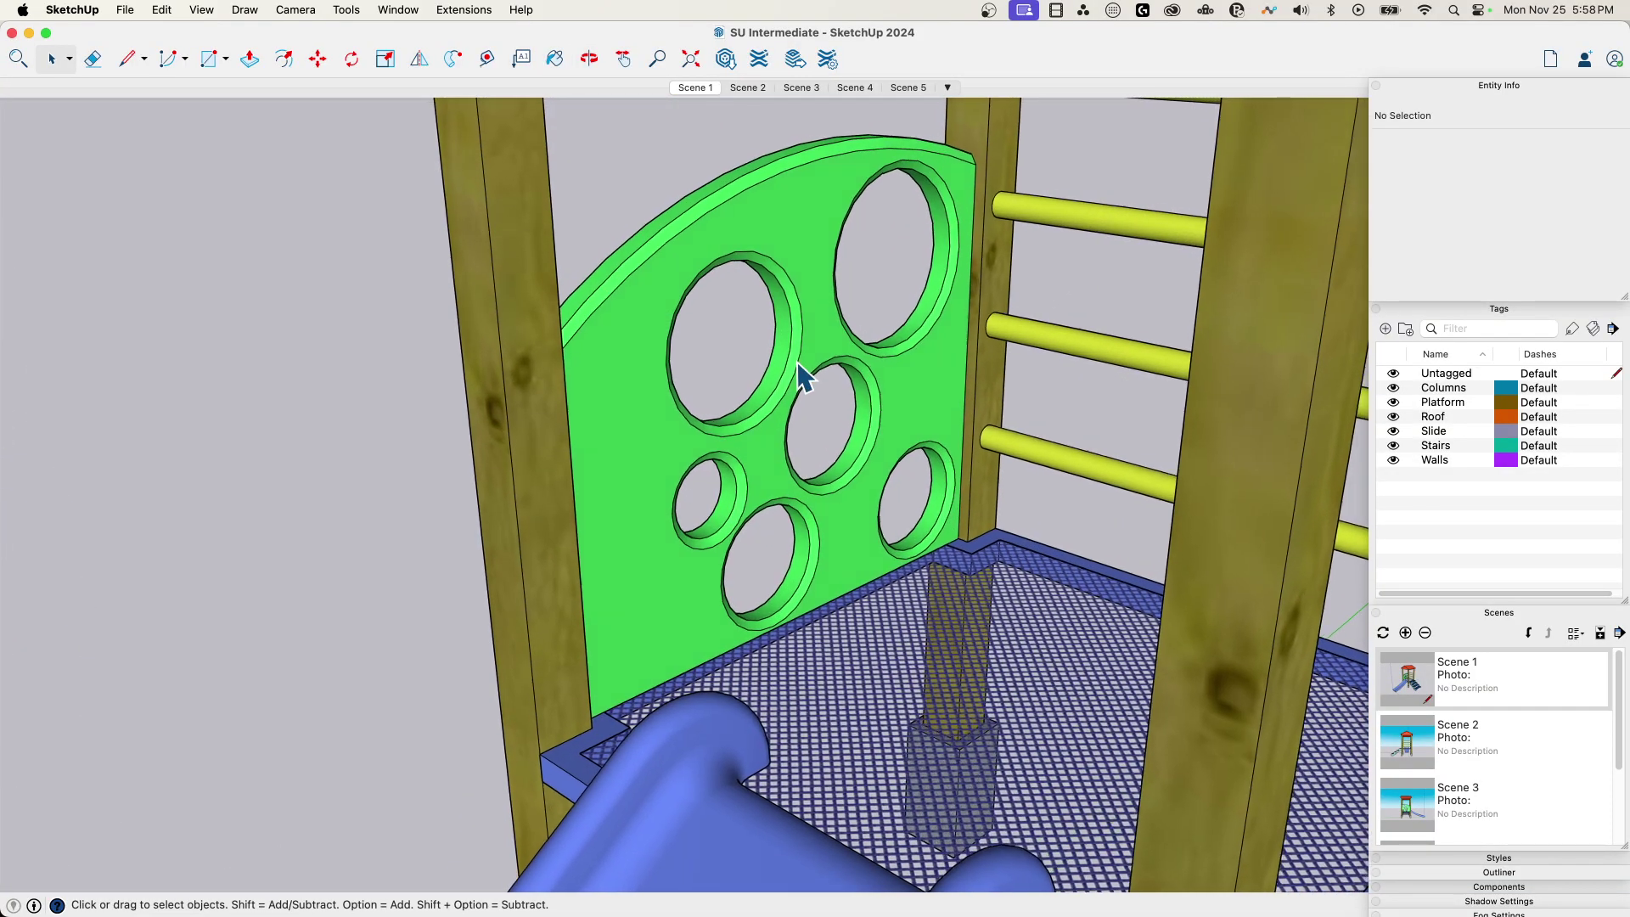
middle_drag(797, 360, 757, 346)
scroll(685, 379, up, 3)
scroll(685, 379, down, 3)
scroll(744, 445, up, 3)
middle_drag(744, 446, 807, 368)
scroll(807, 369, down, 10)
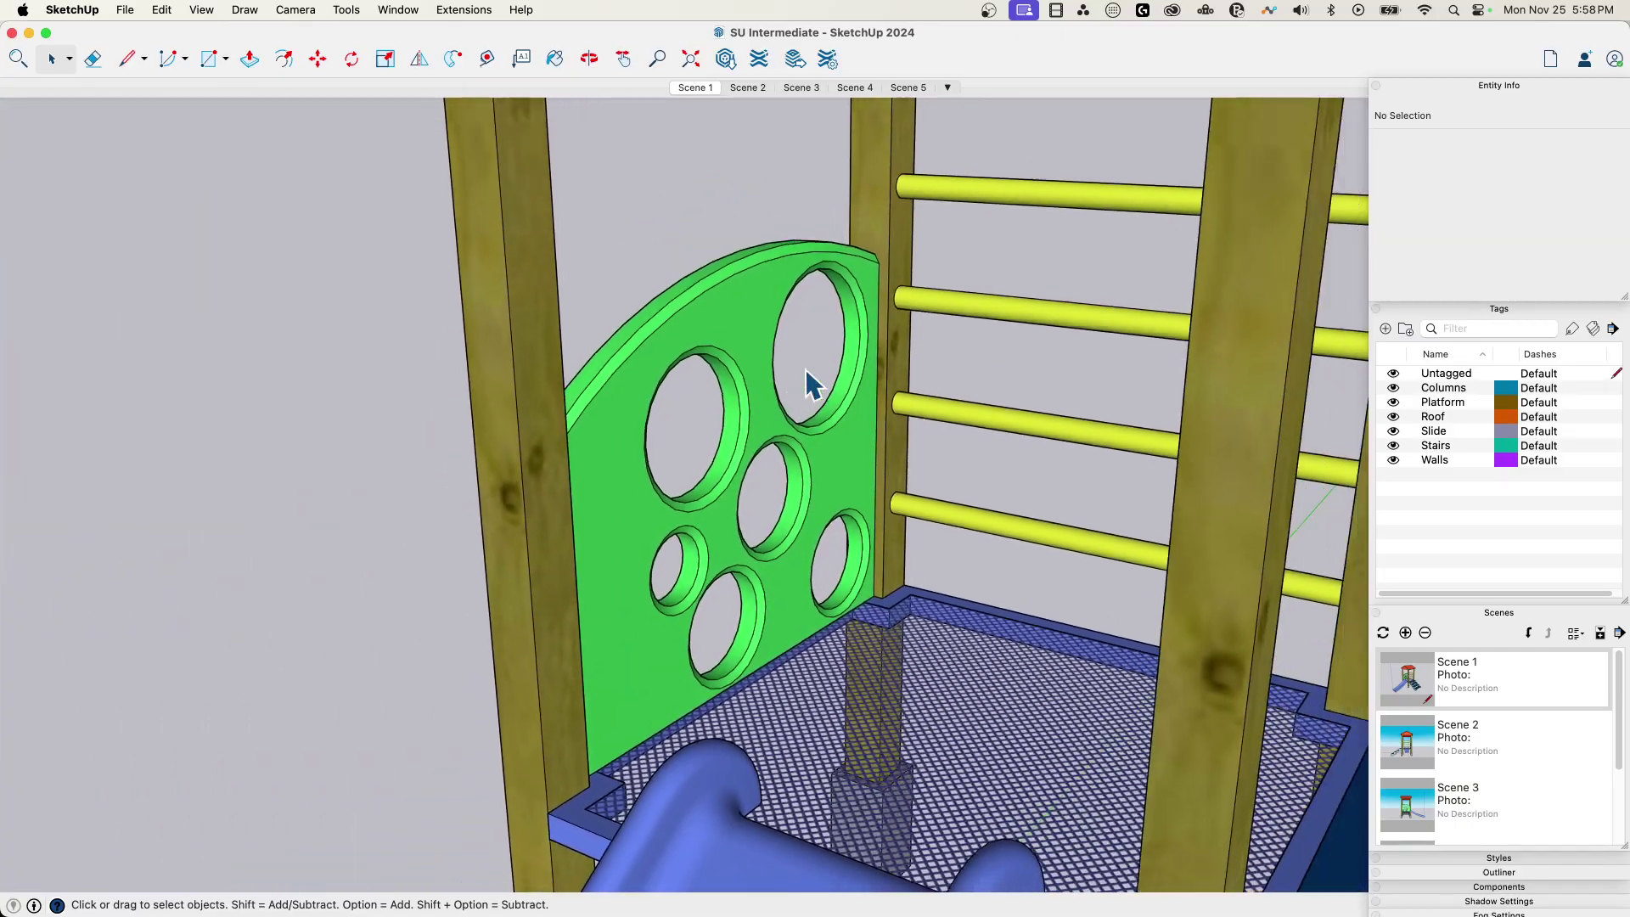
middle_drag(735, 447, 885, 274)
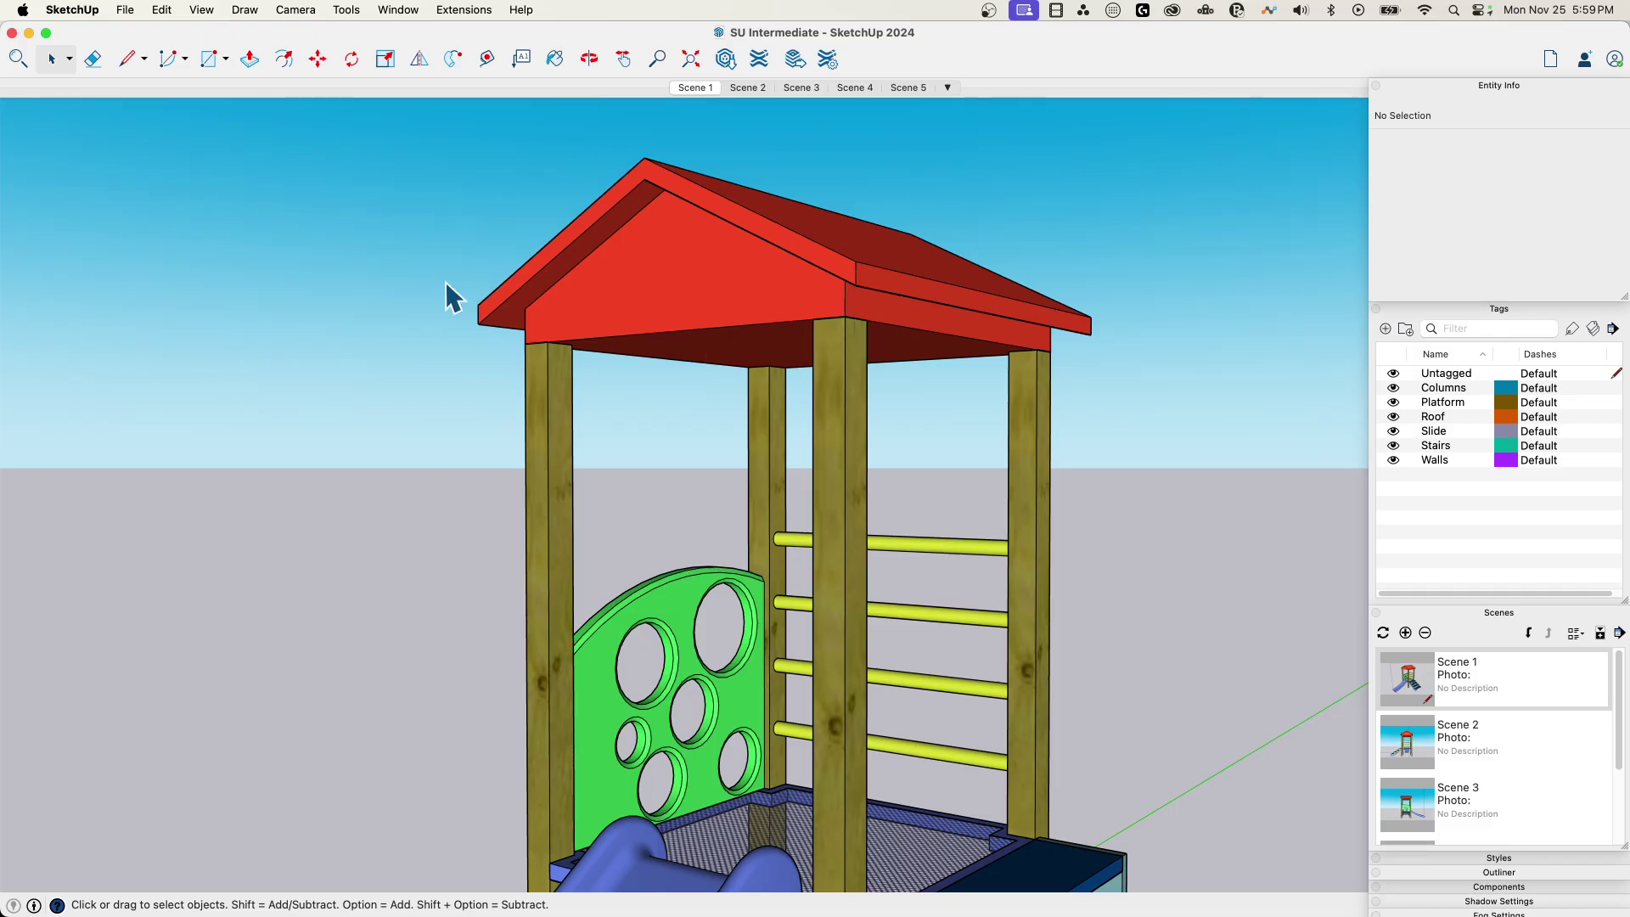
middle_drag(1050, 379, 911, 410)
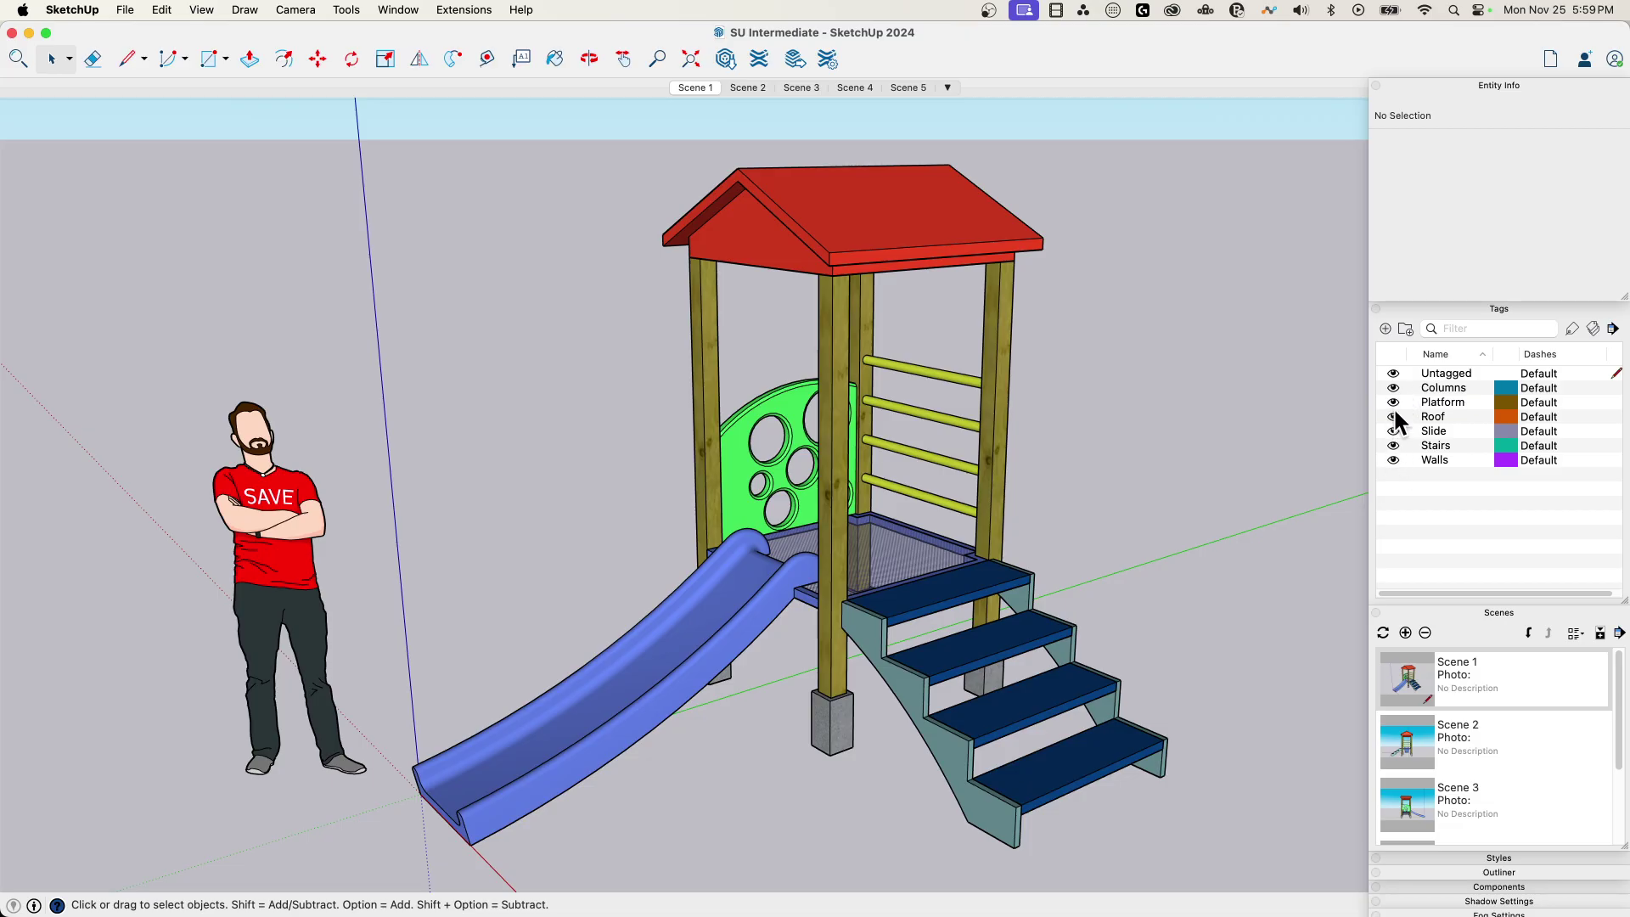
click(1394, 416)
click(1394, 416)
click(1393, 416)
click(1394, 431)
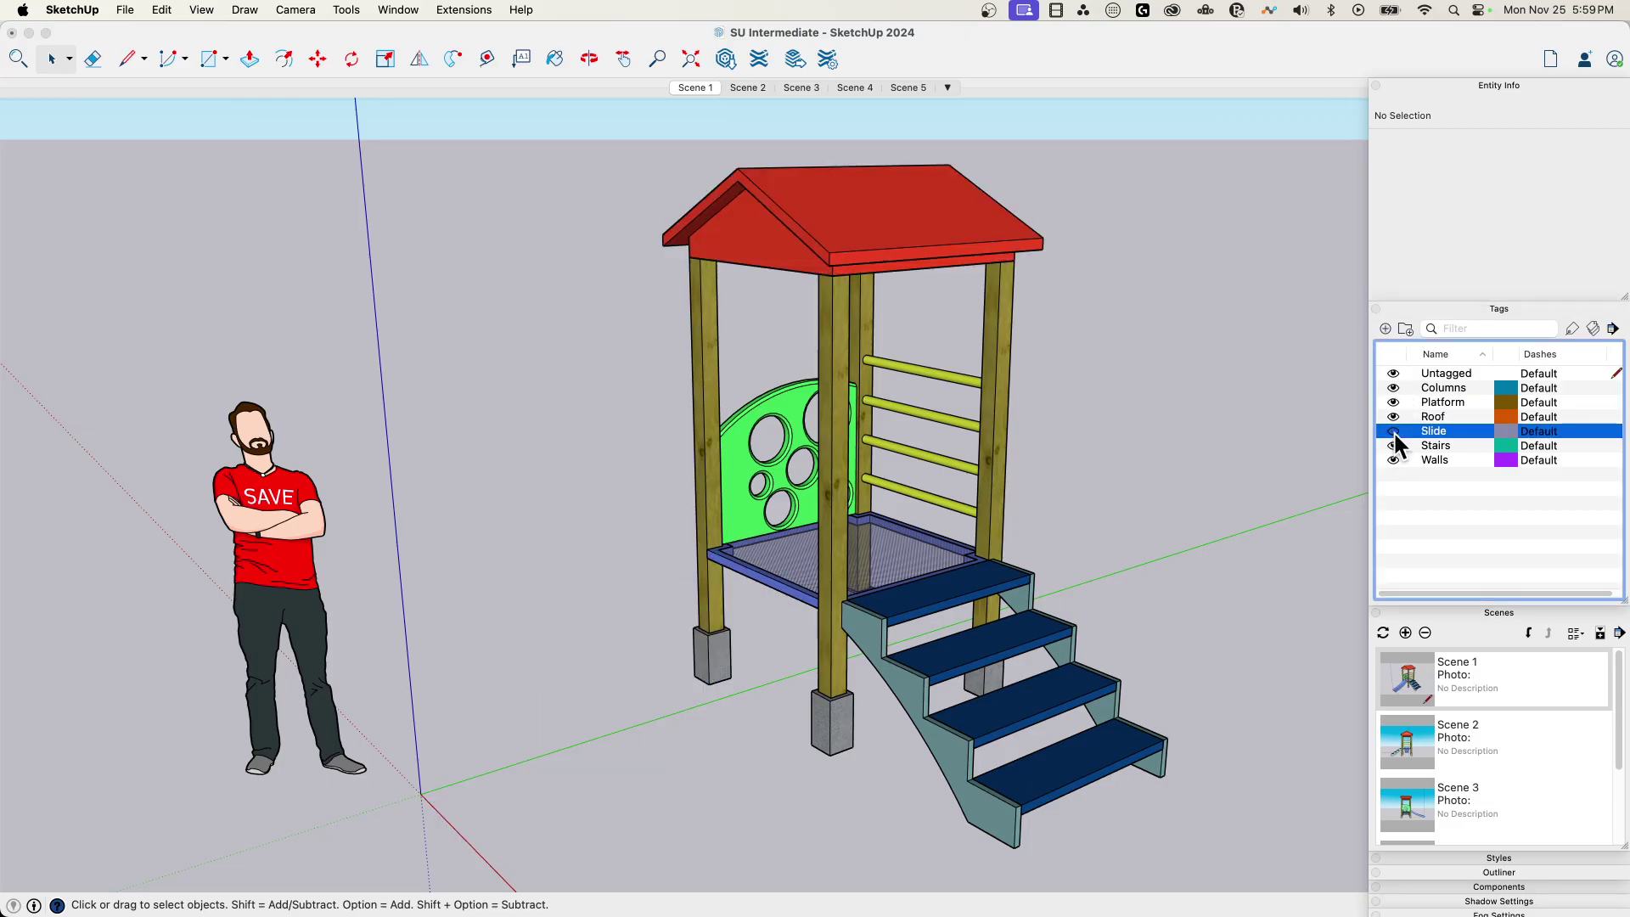
click(1393, 431)
click(1393, 445)
click(1393, 445)
click(1394, 445)
middle_drag(1090, 494, 772, 361)
click(809, 440)
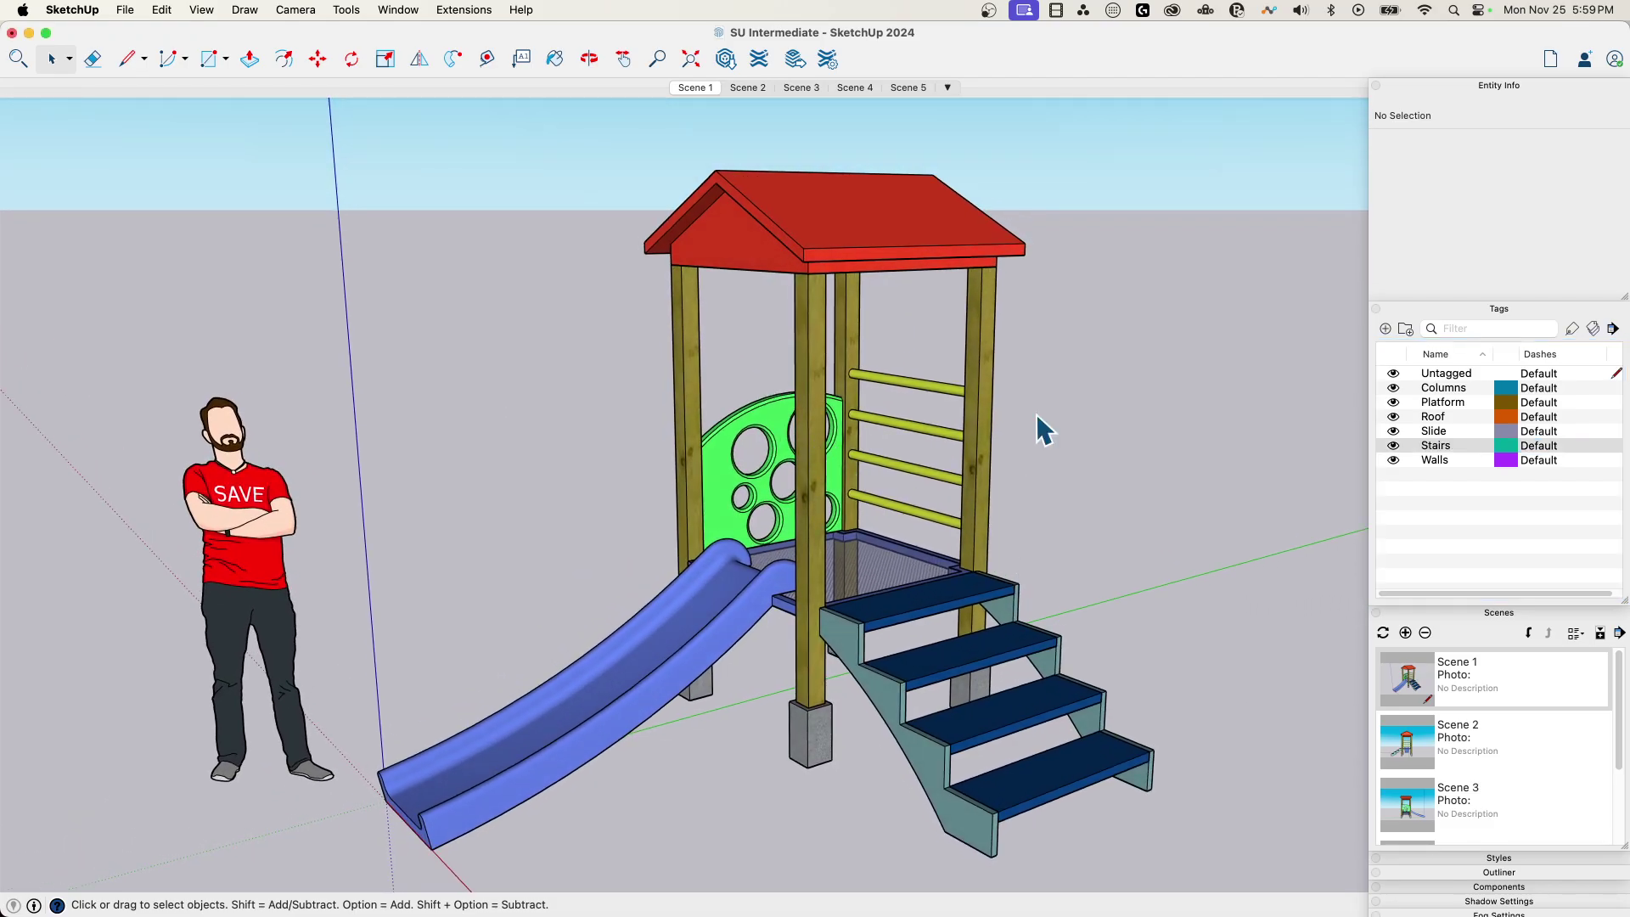
click(986, 327)
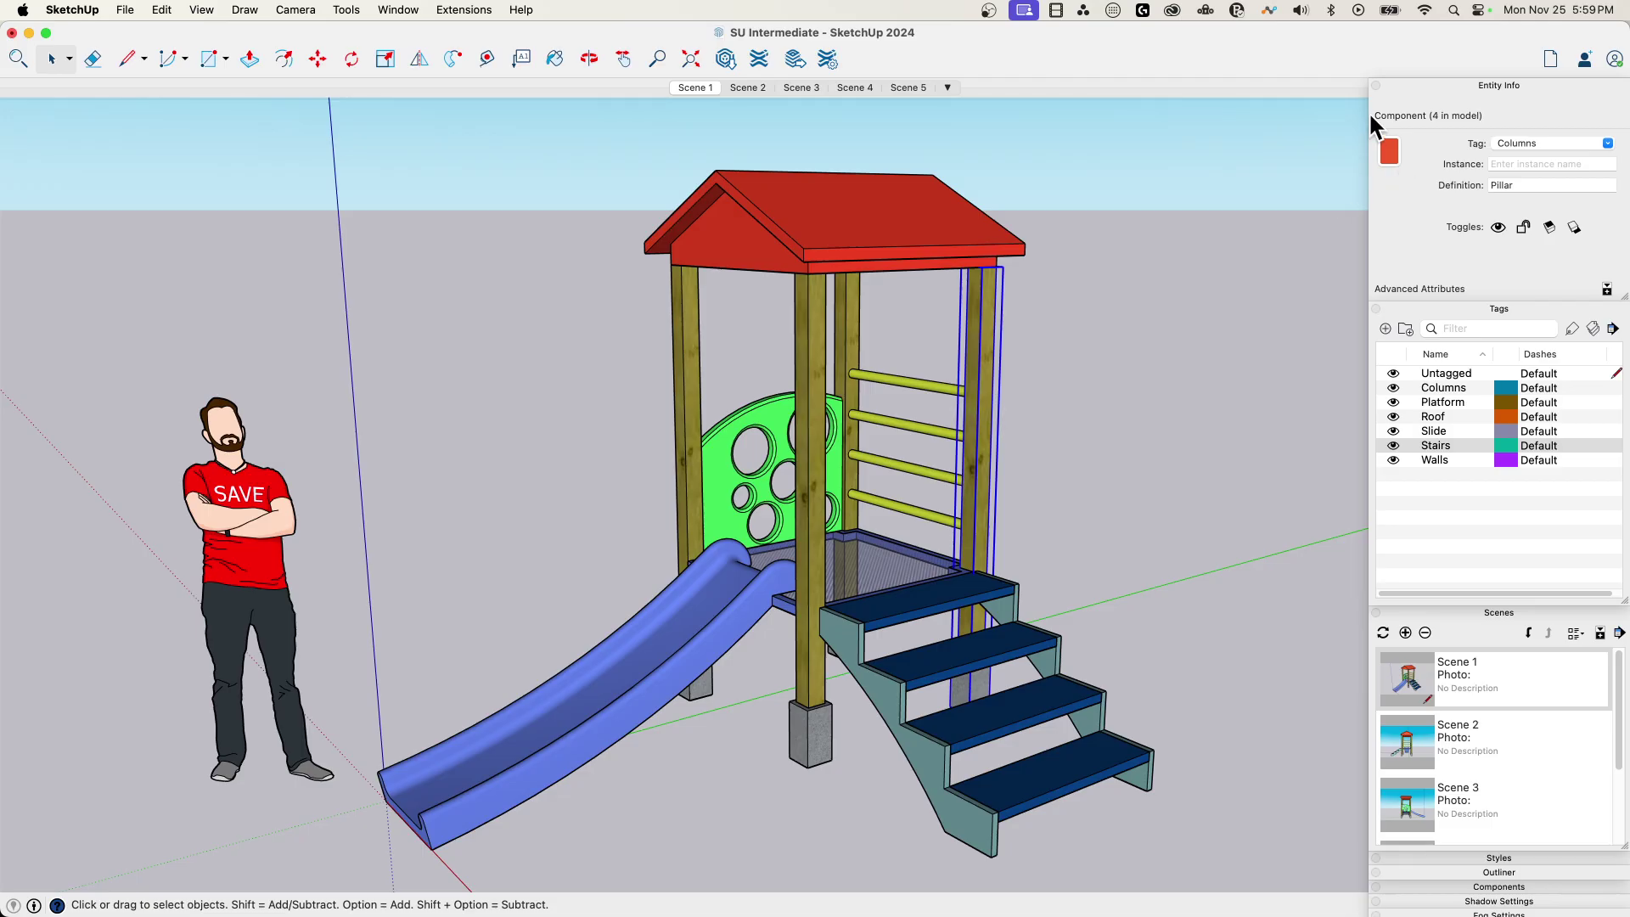
click(922, 382)
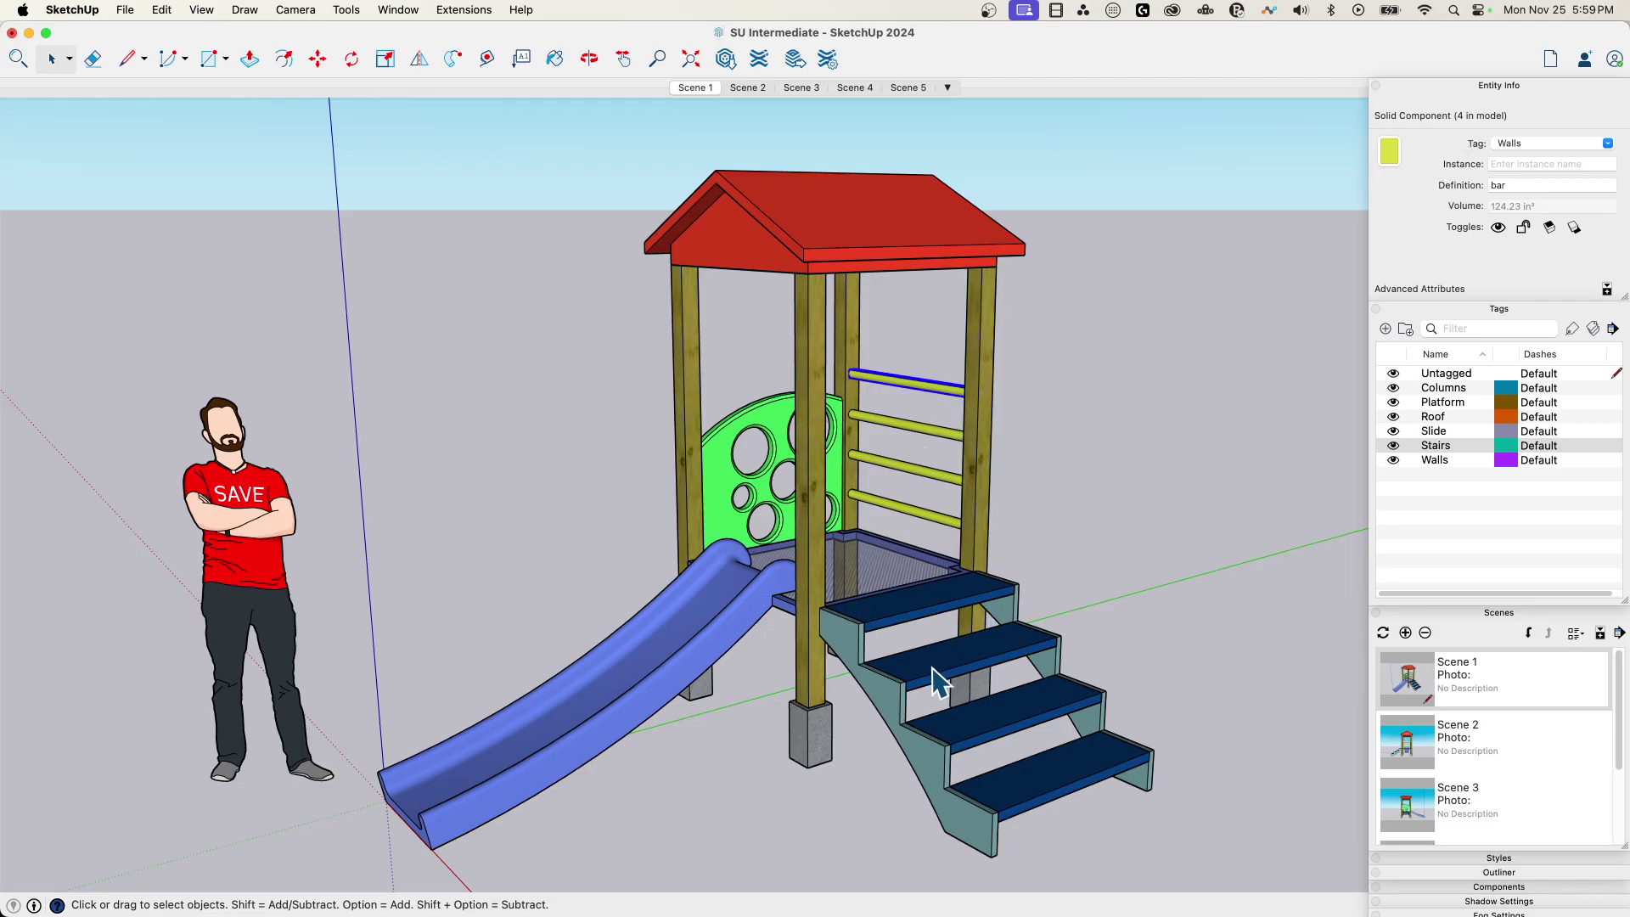
click(1022, 702)
middle_drag(1022, 702, 841, 595)
click(822, 578)
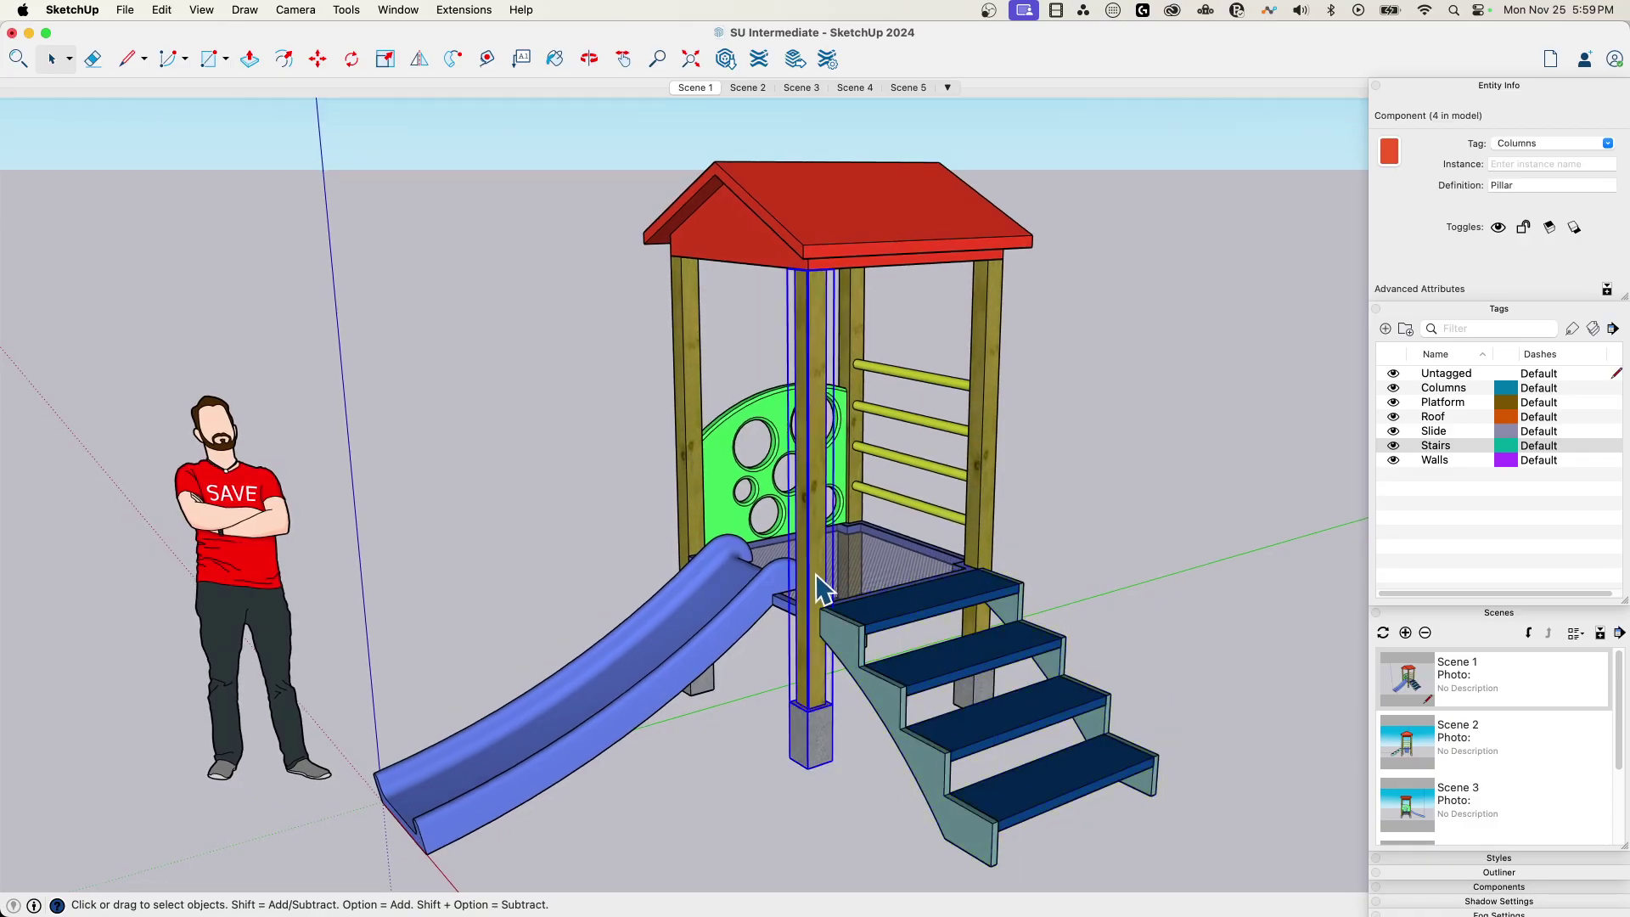
double_click(820, 591)
click(822, 742)
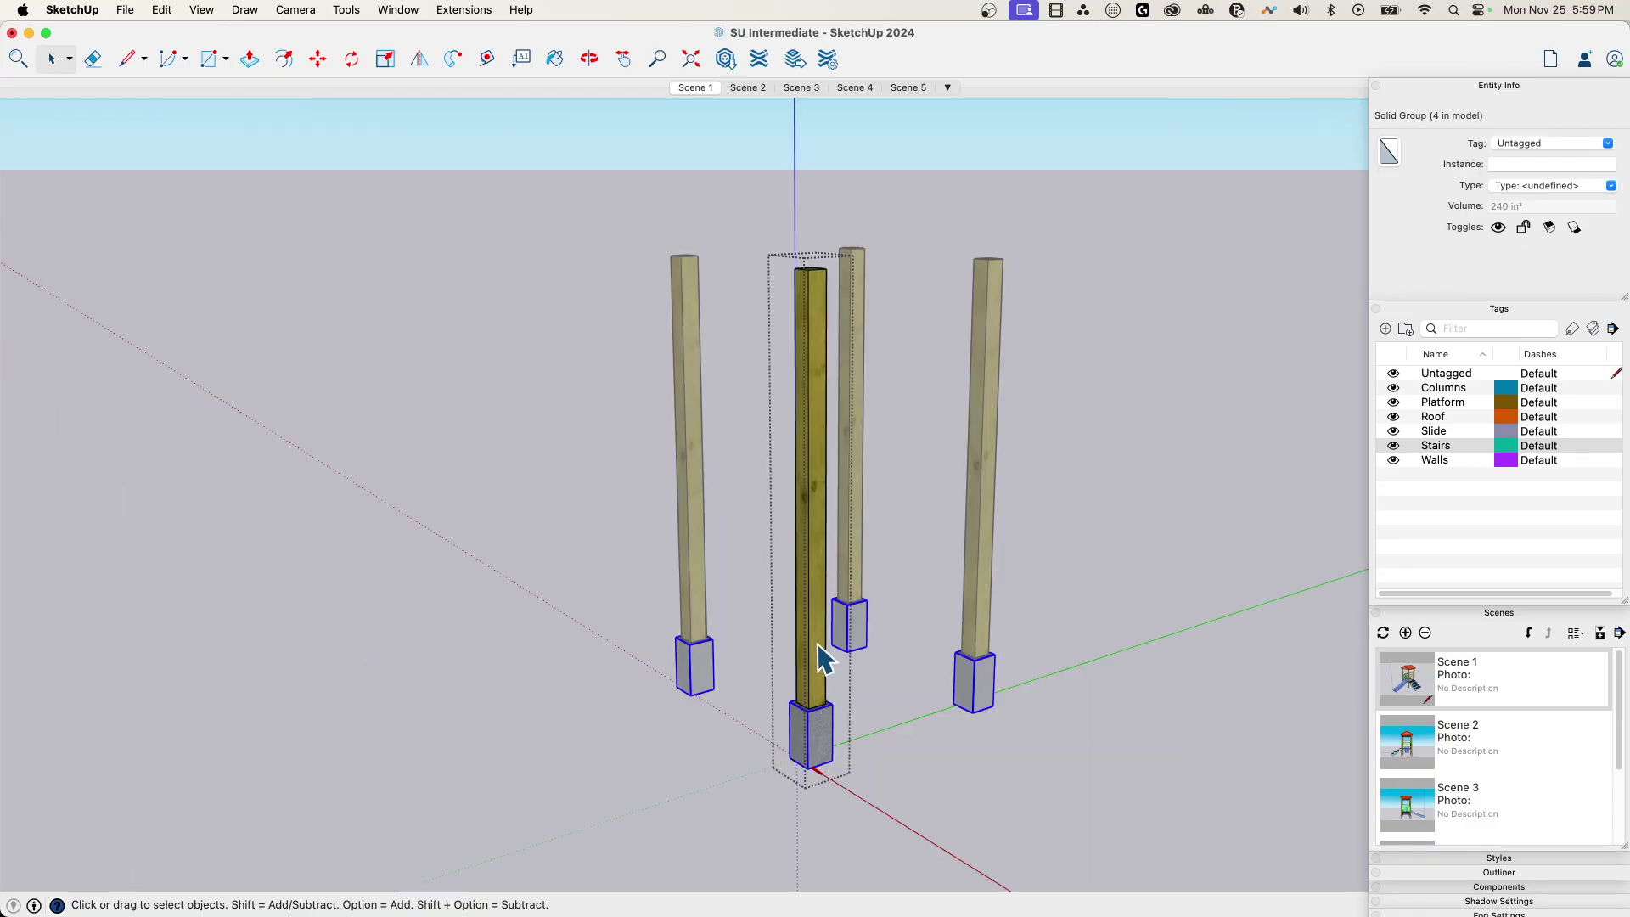
click(821, 660)
click(828, 748)
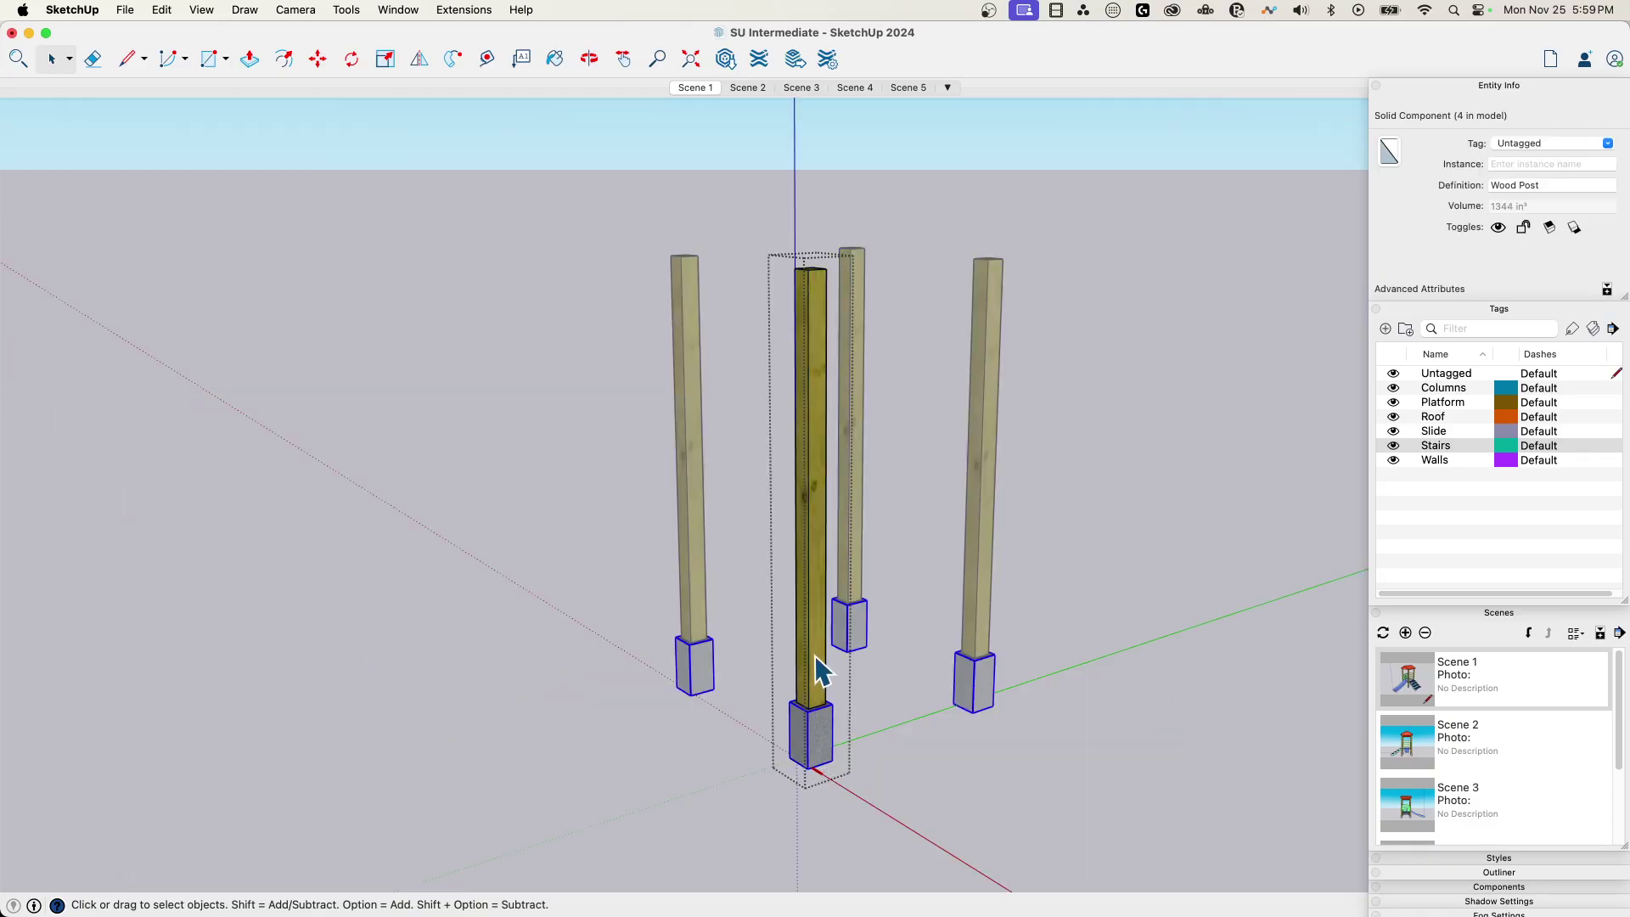
click(820, 654)
click(913, 784)
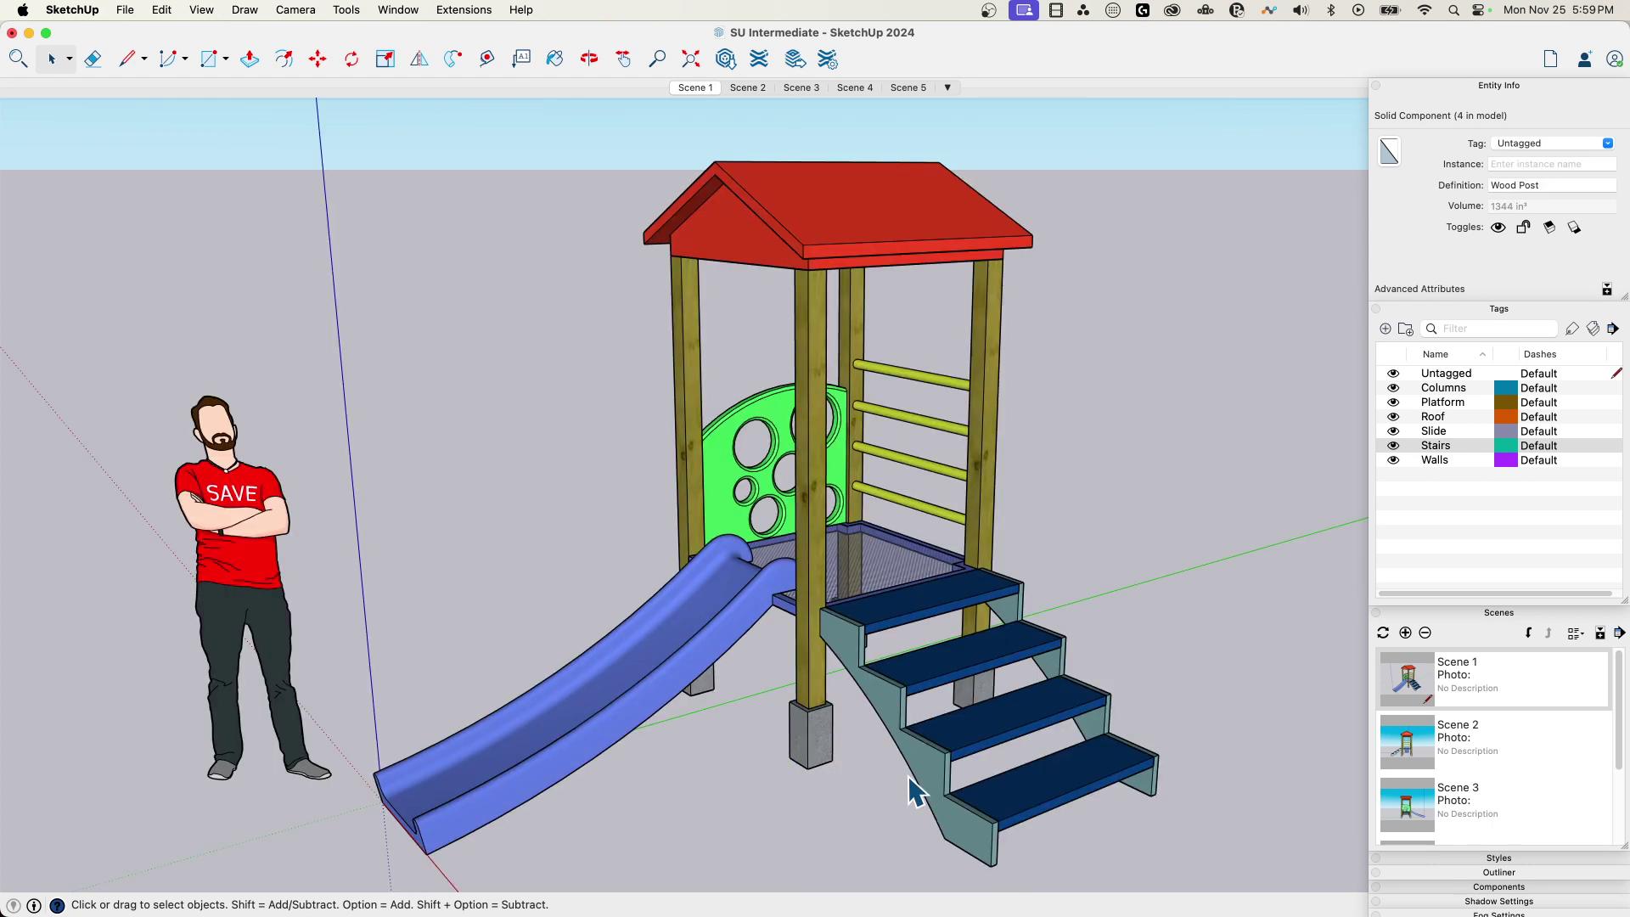
mouse_move(833, 466)
middle_down()
mouse_move(803, 528)
mouse_move(965, 593)
mouse_move(972, 673)
mouse_move(807, 475)
middle_up()
click(696, 568)
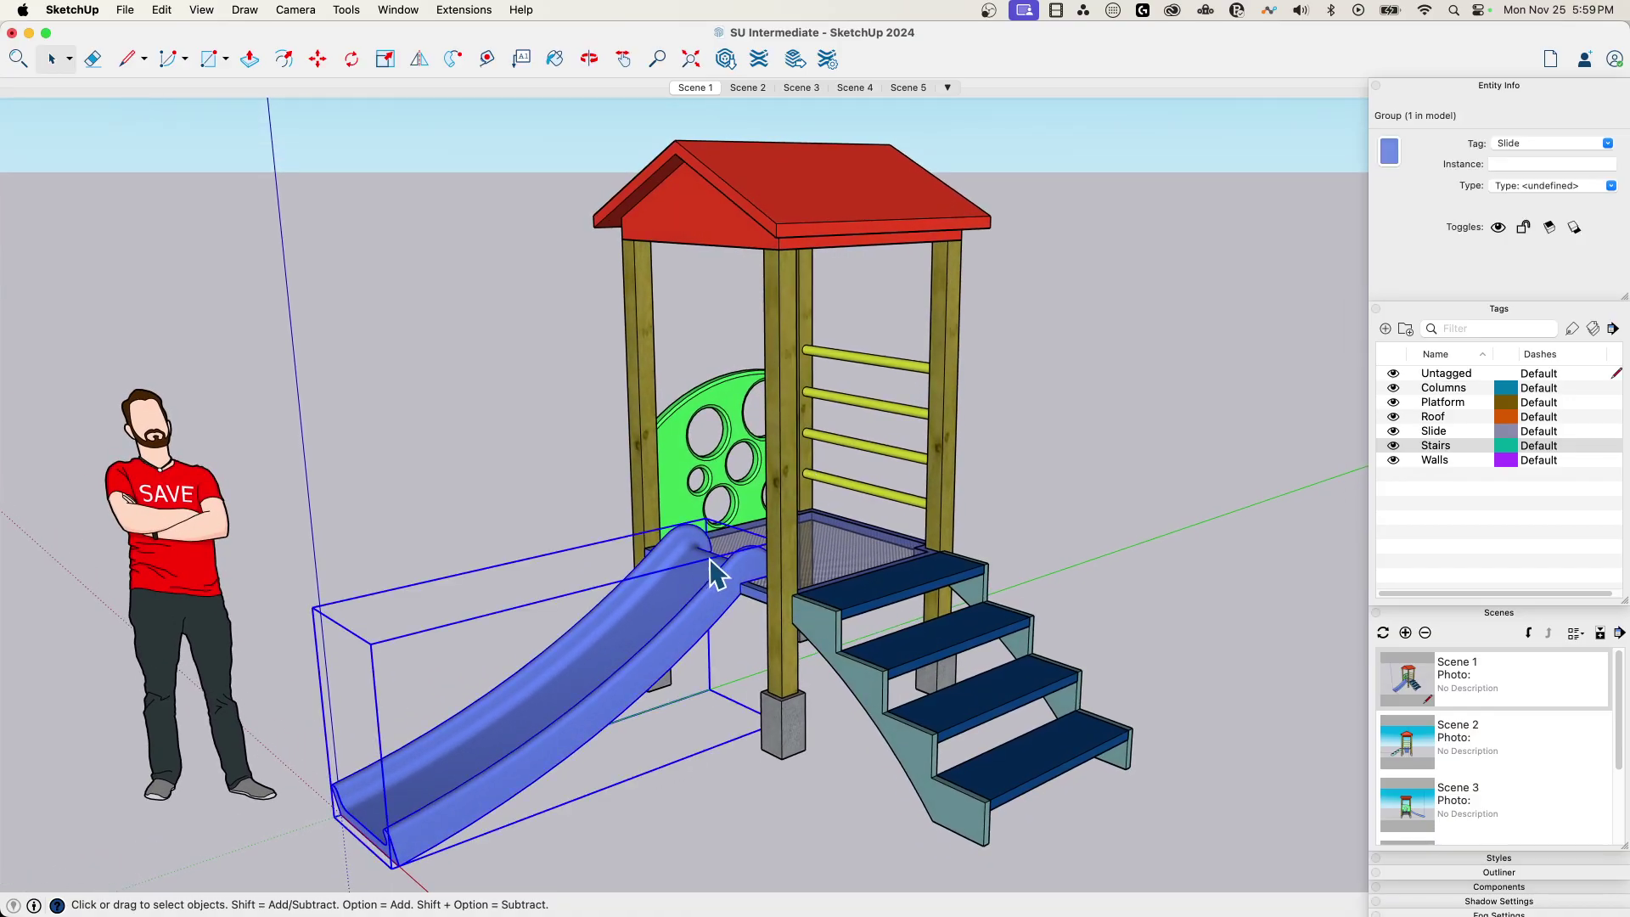
click(915, 416)
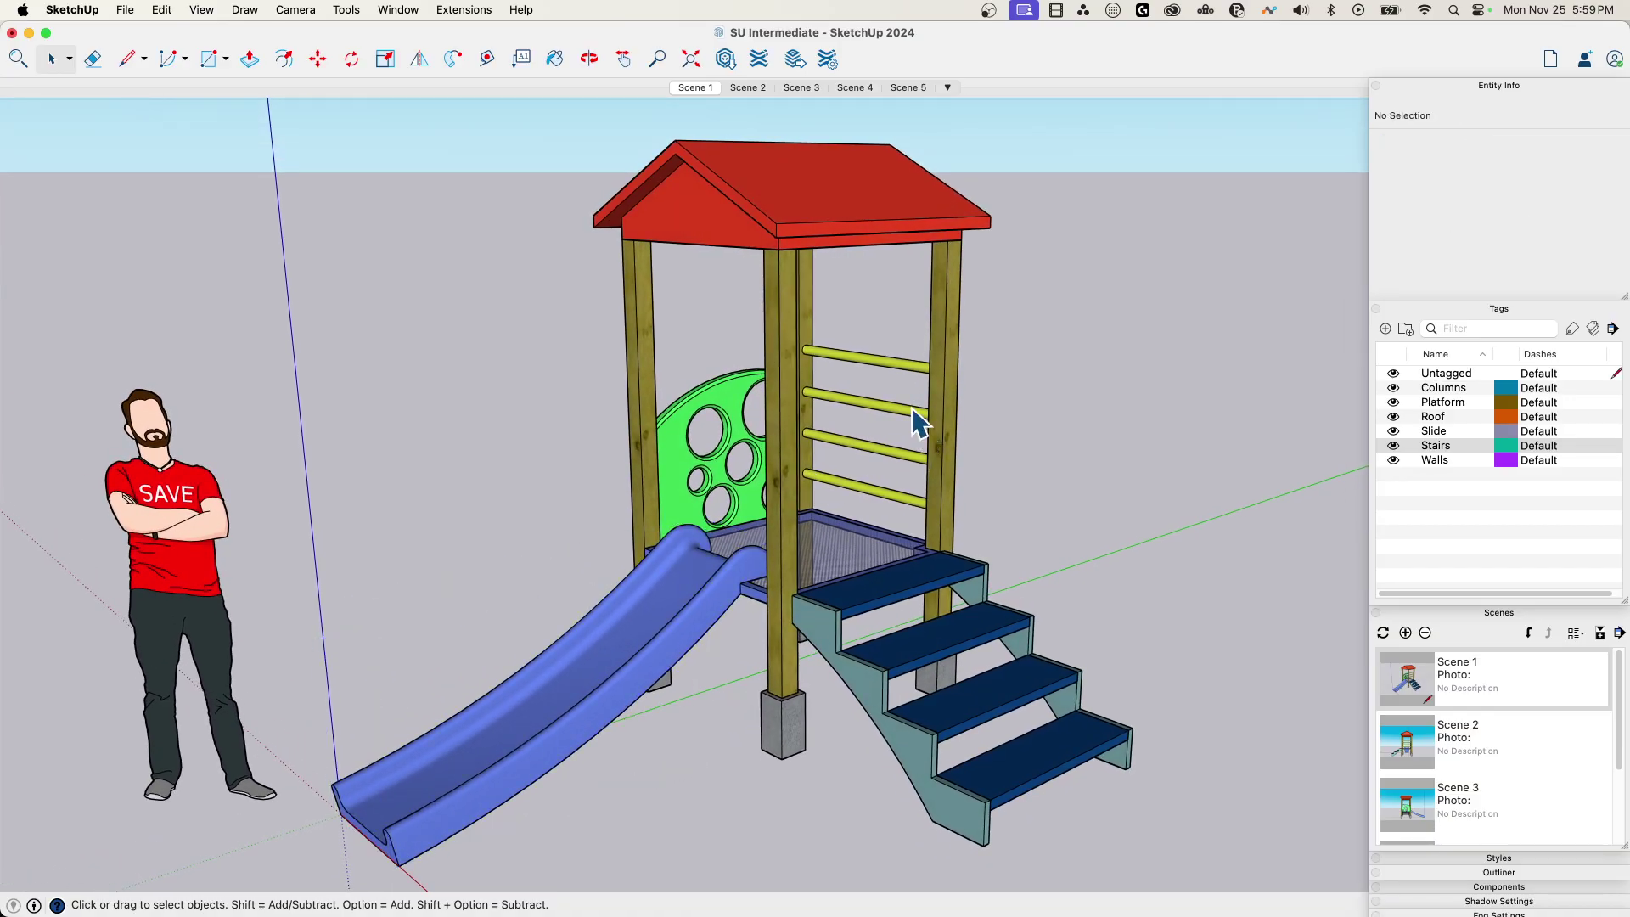
click(720, 405)
click(858, 212)
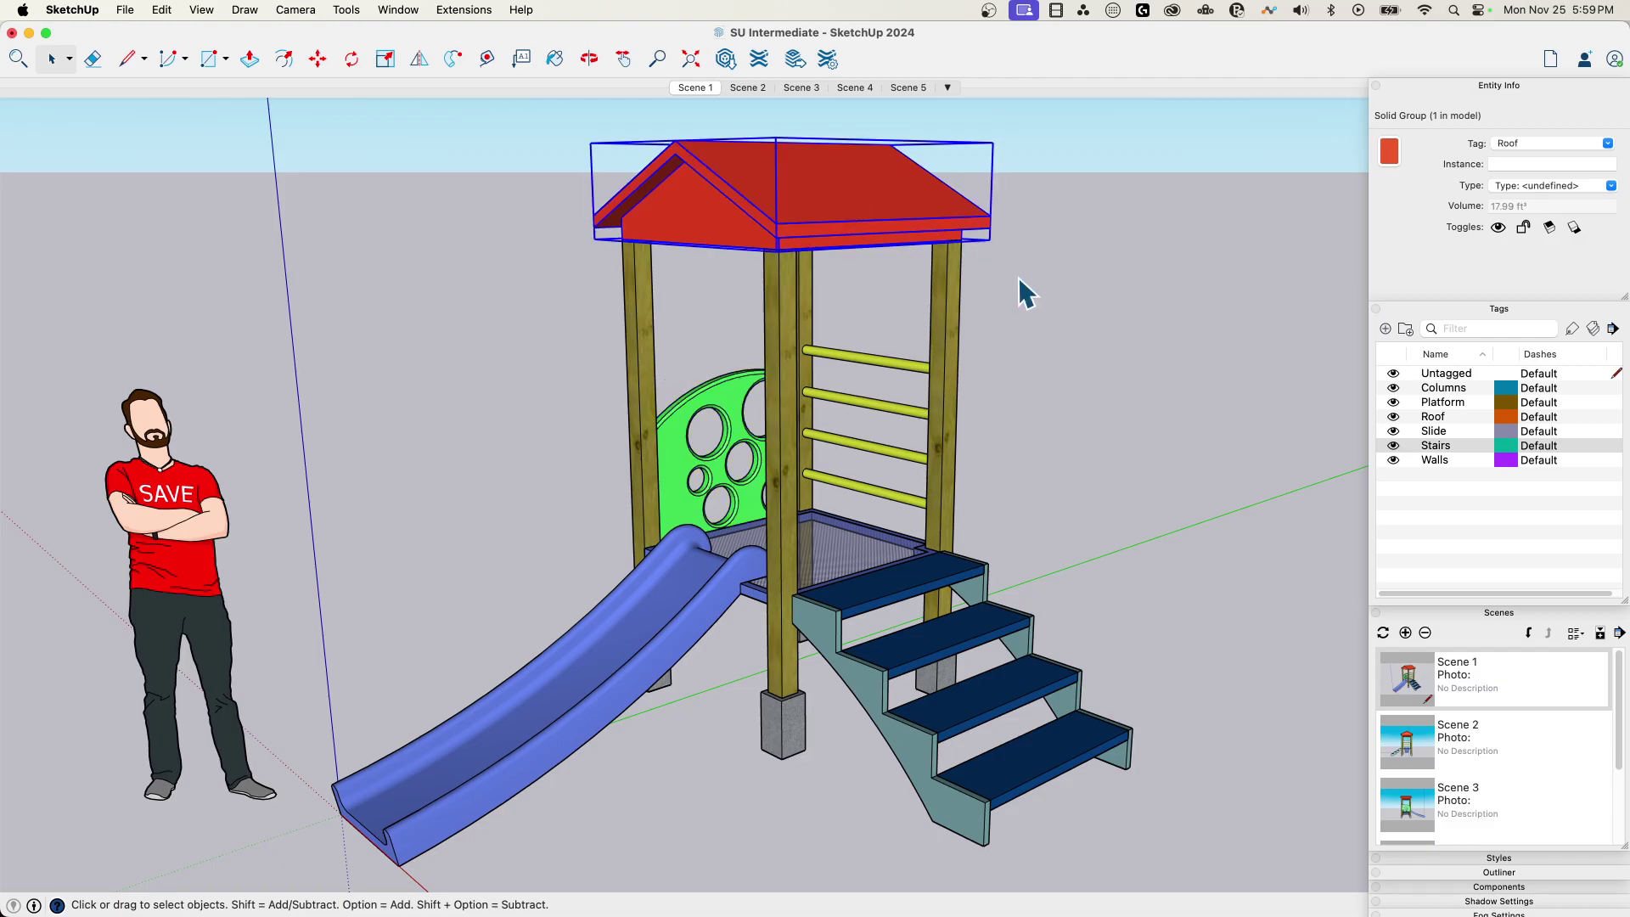
click(1028, 323)
middle_drag(1027, 323, 793, 510)
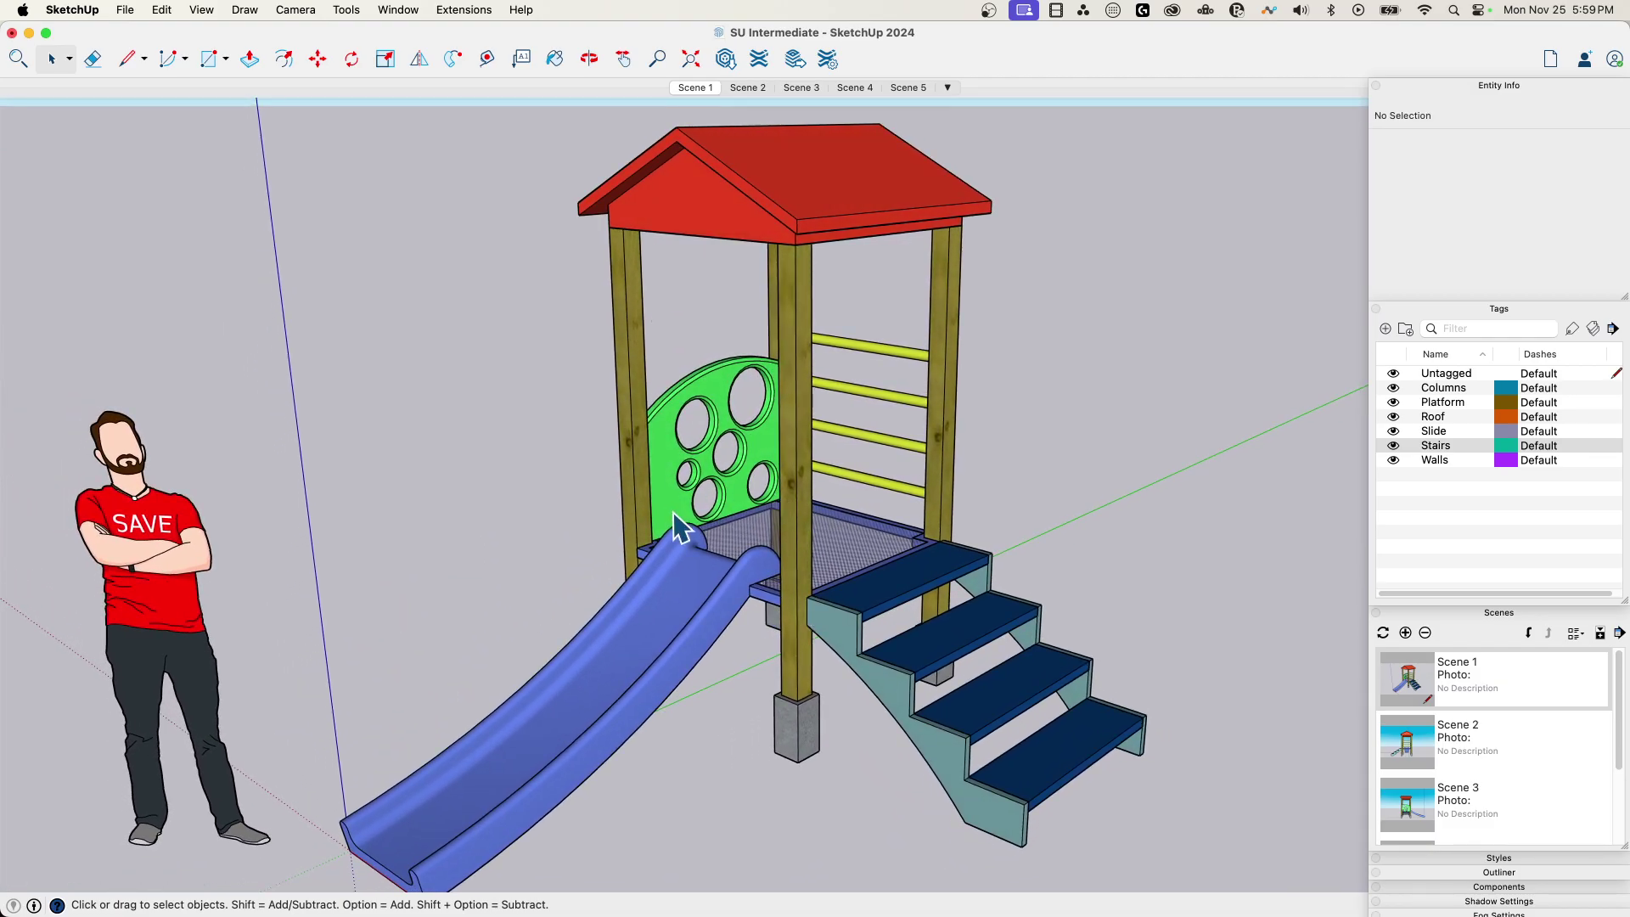
middle_drag(983, 495, 841, 615)
double_click(828, 592)
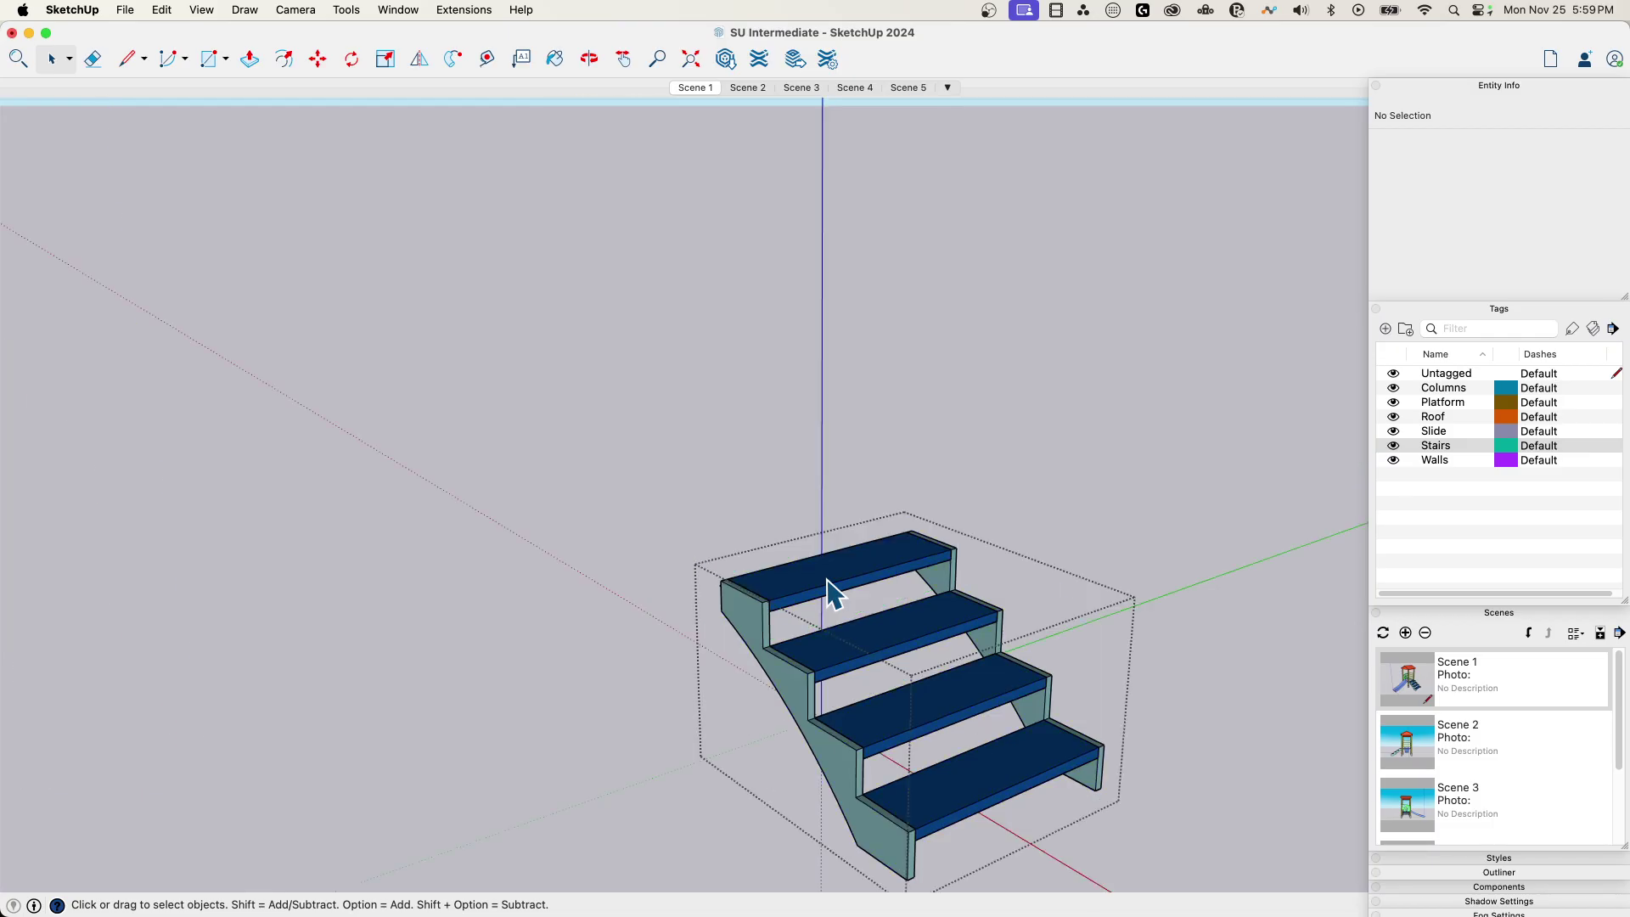
click(854, 720)
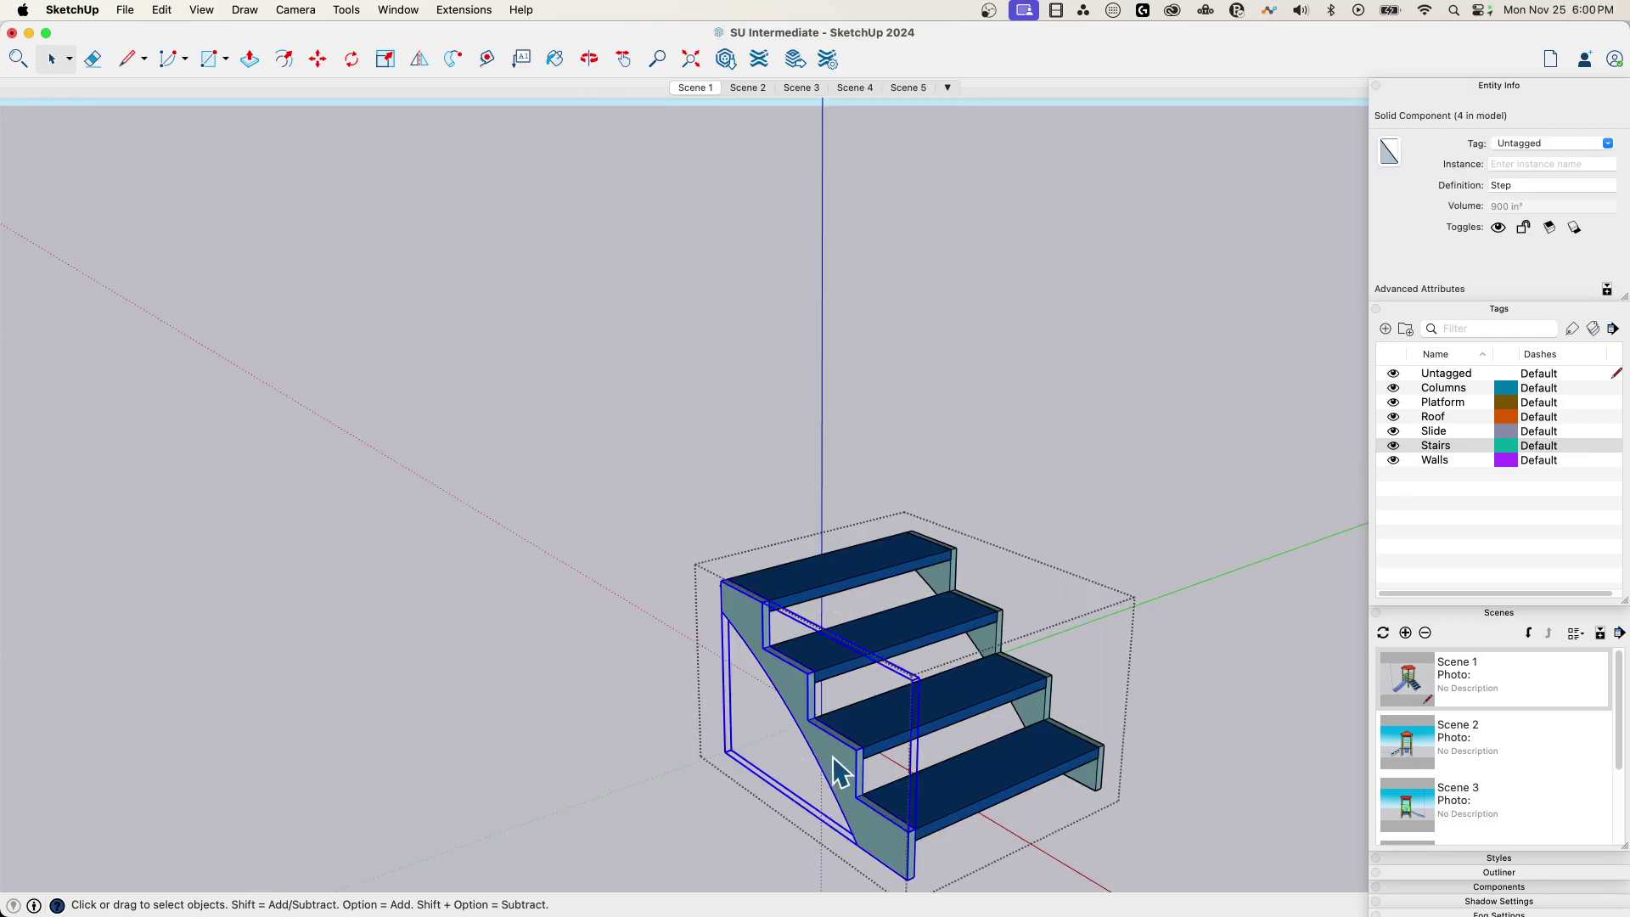
click(824, 754)
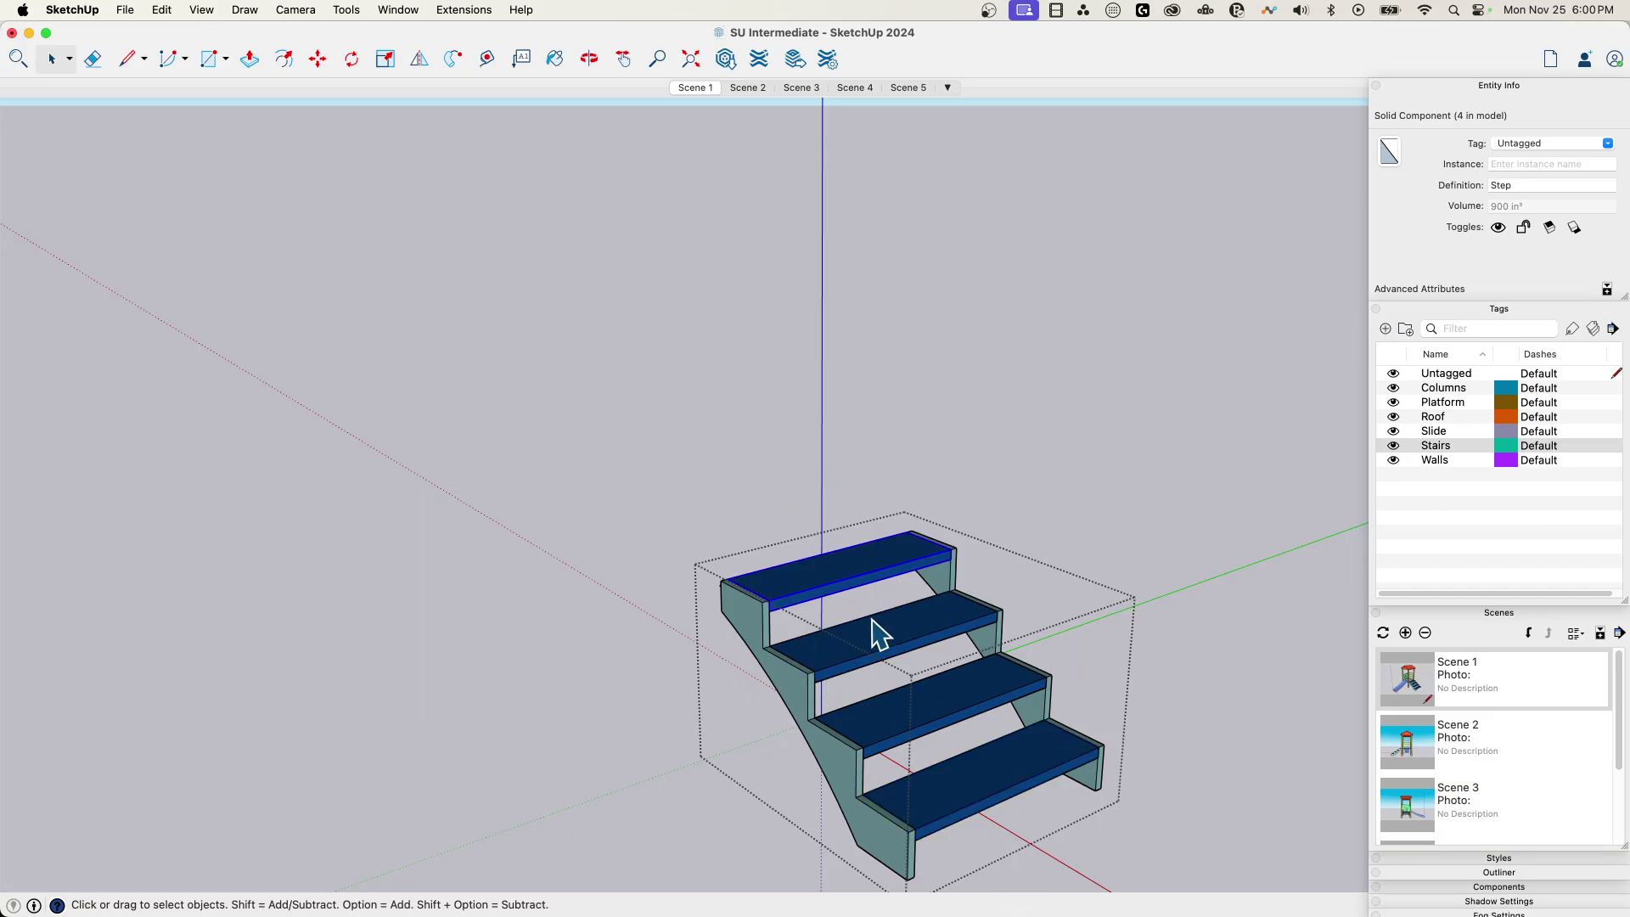
click(1042, 507)
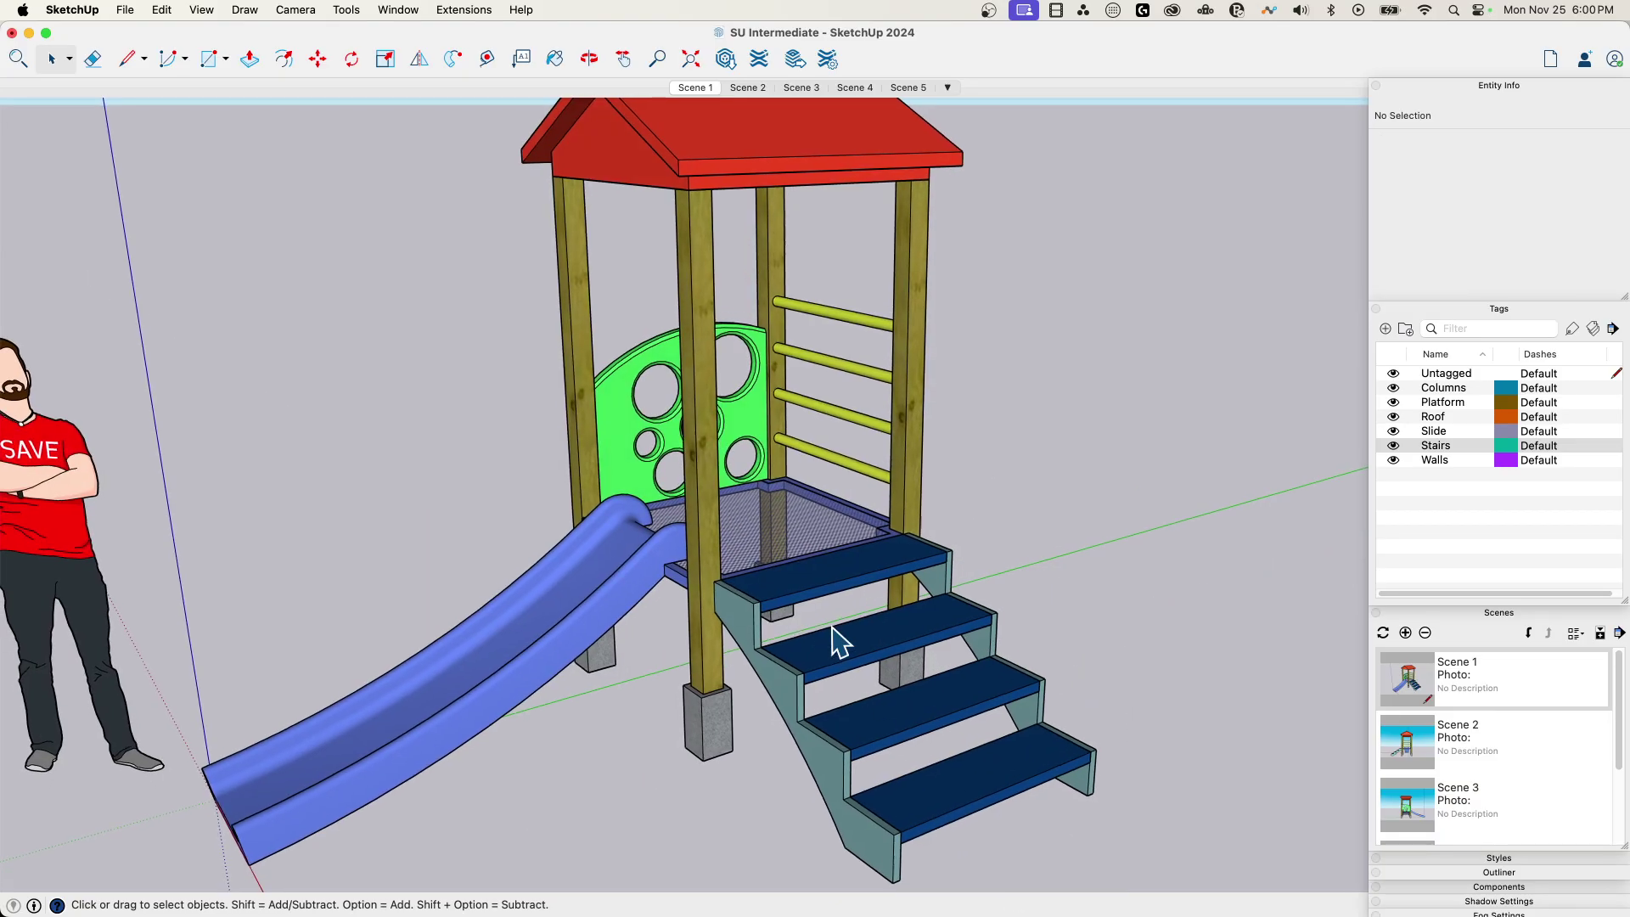
scroll(837, 620, left, 5)
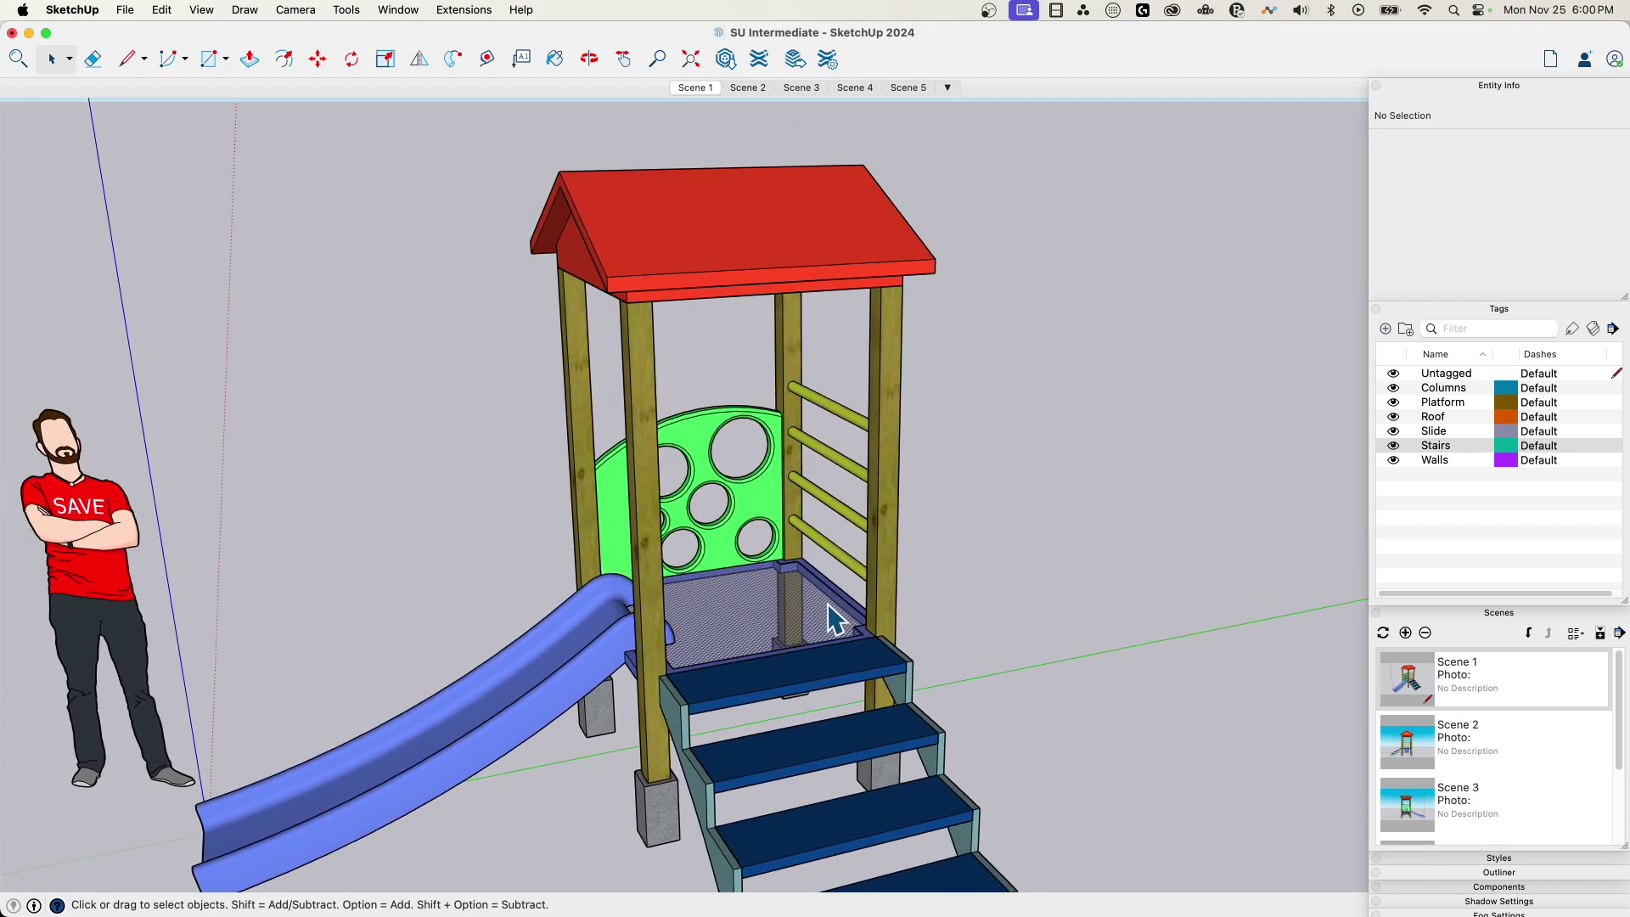
scroll(781, 749, up, 10)
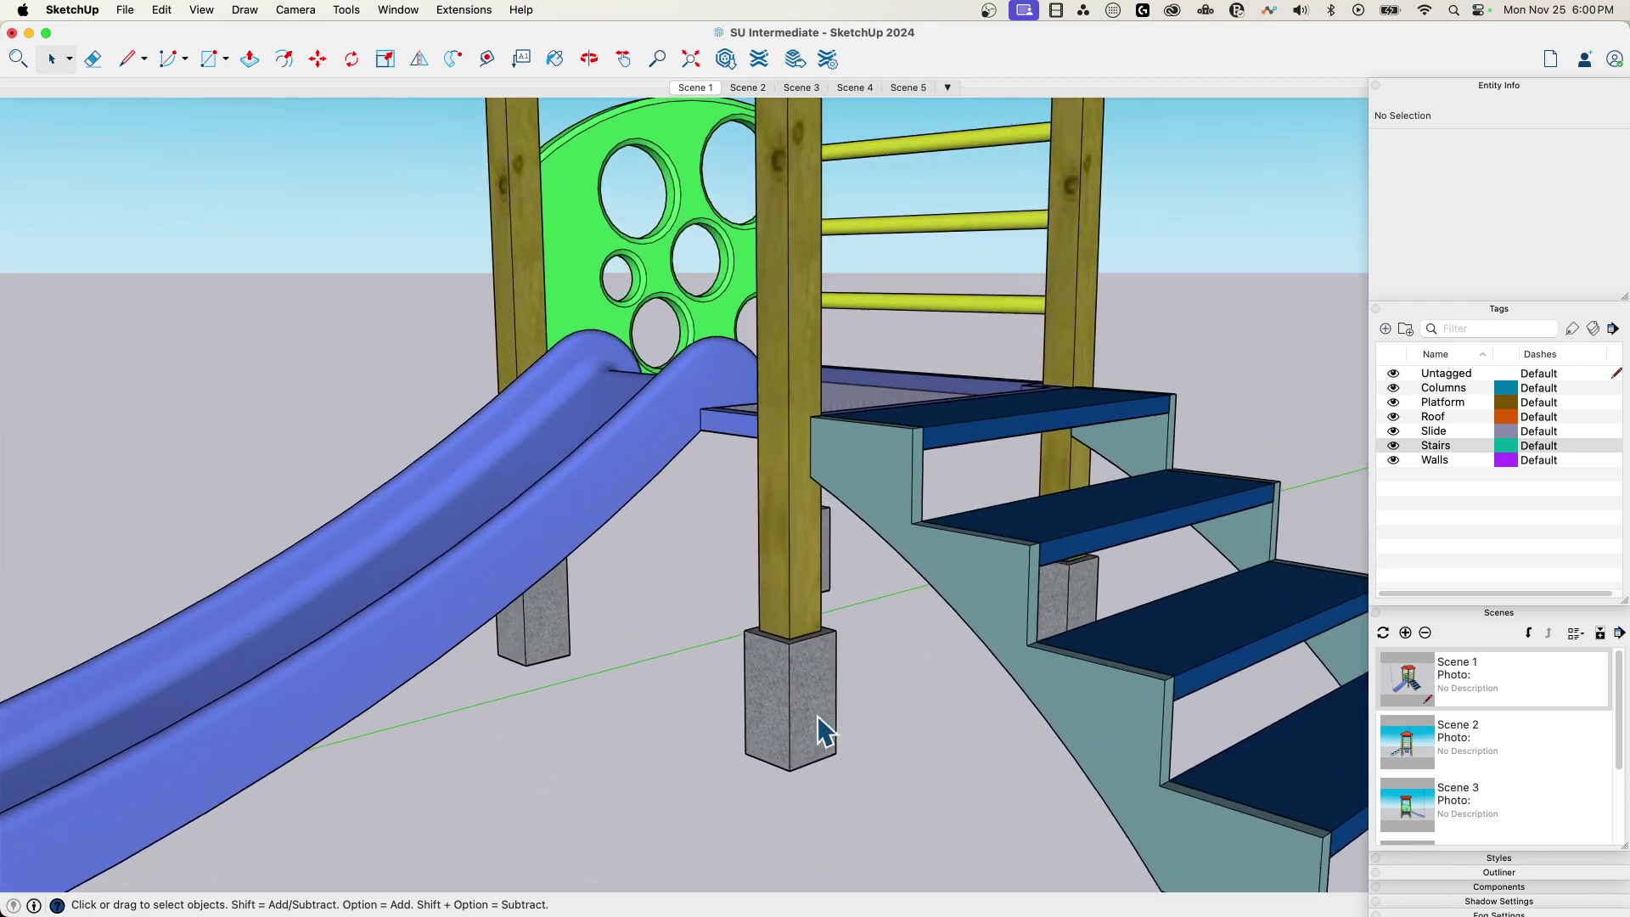
middle_drag(823, 732, 762, 347)
scroll(807, 731, up, 5)
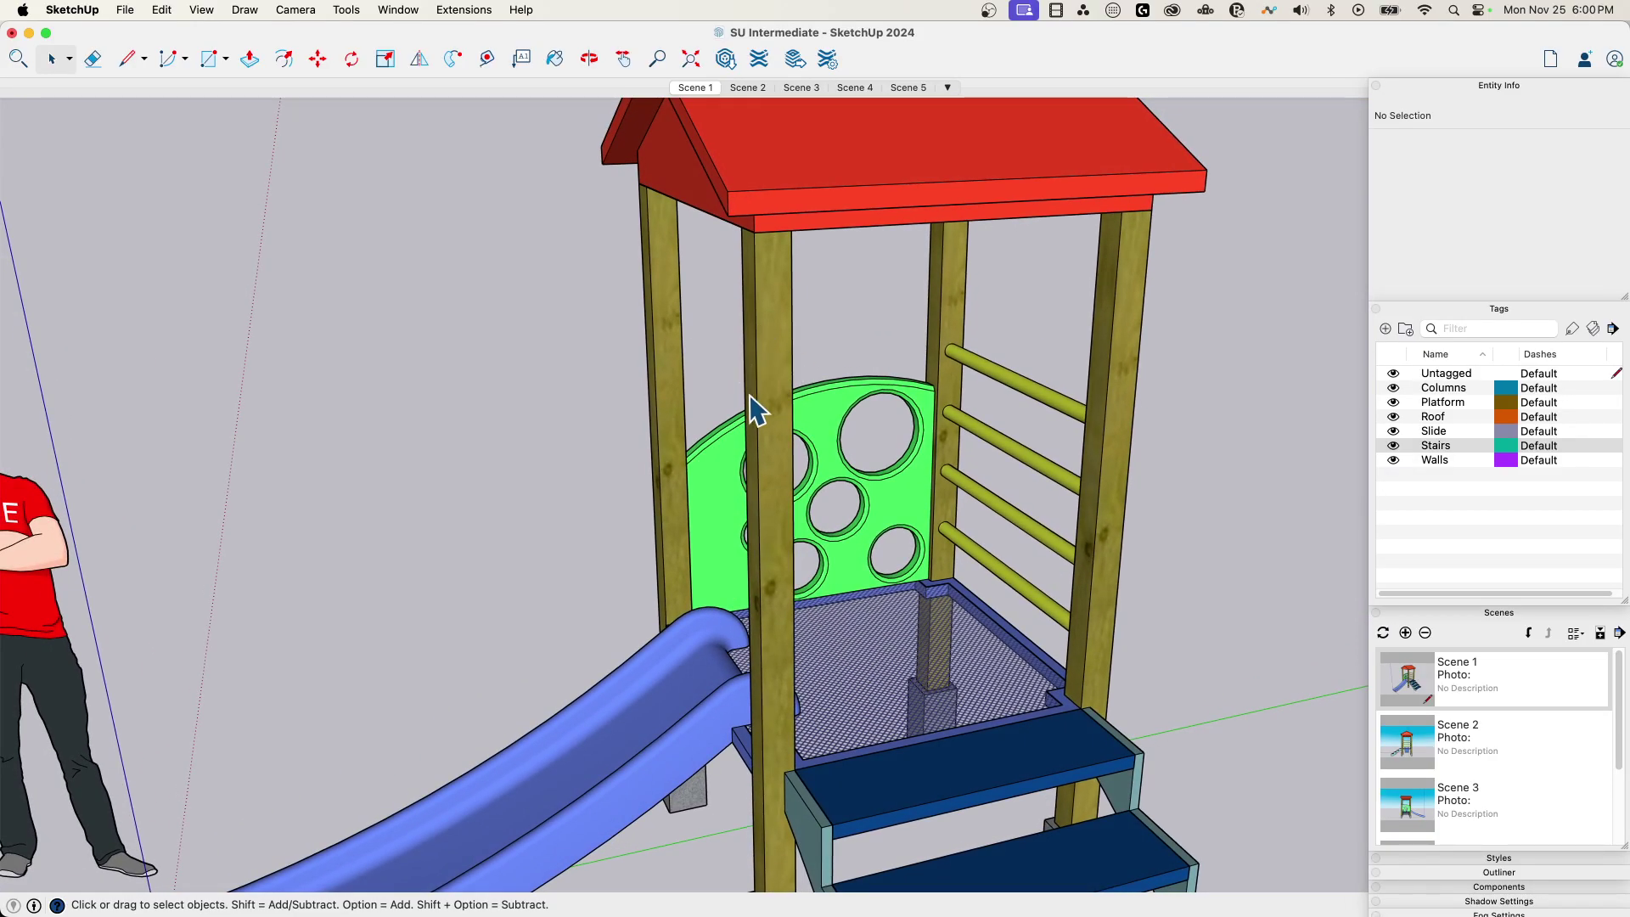
middle_drag(768, 524, 785, 711)
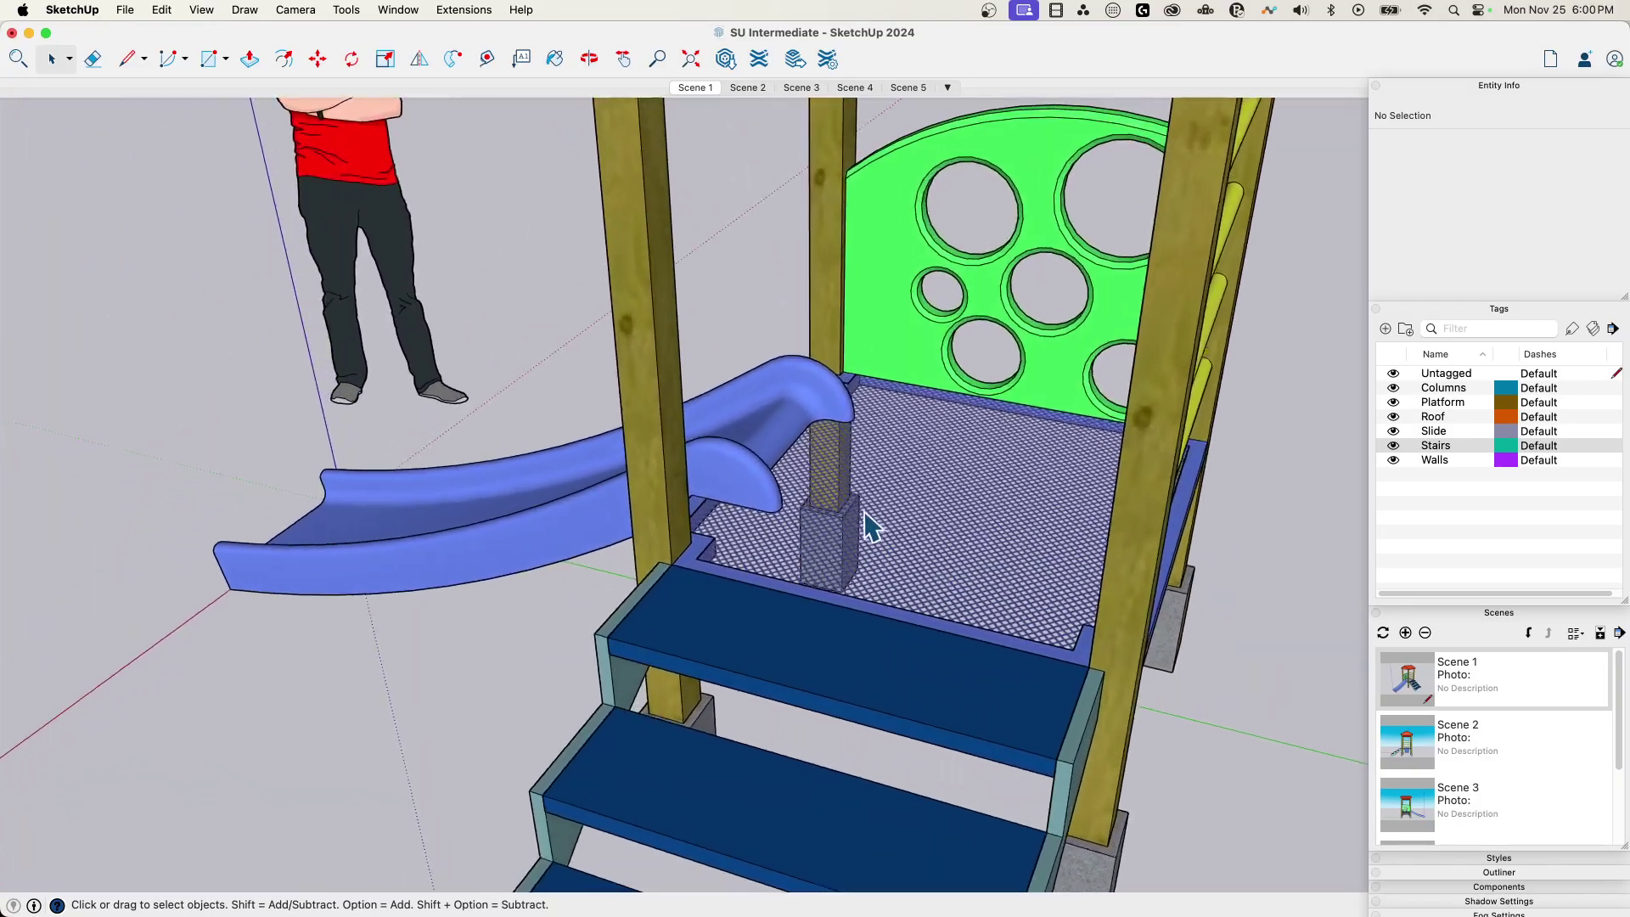
scroll(866, 513, up, 6)
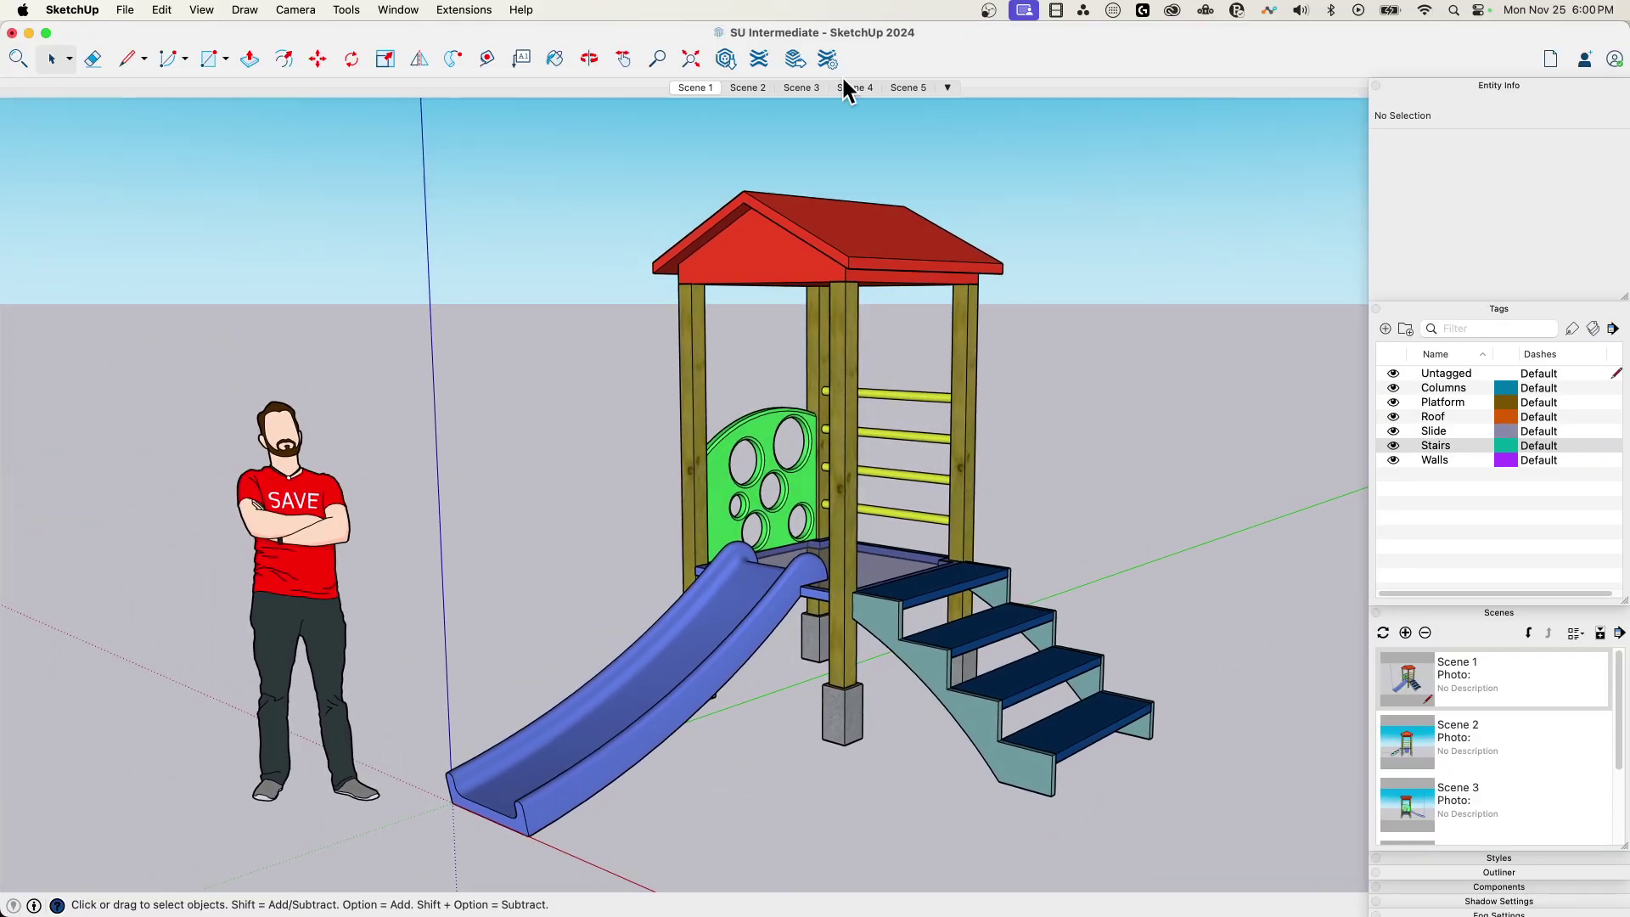
click(749, 89)
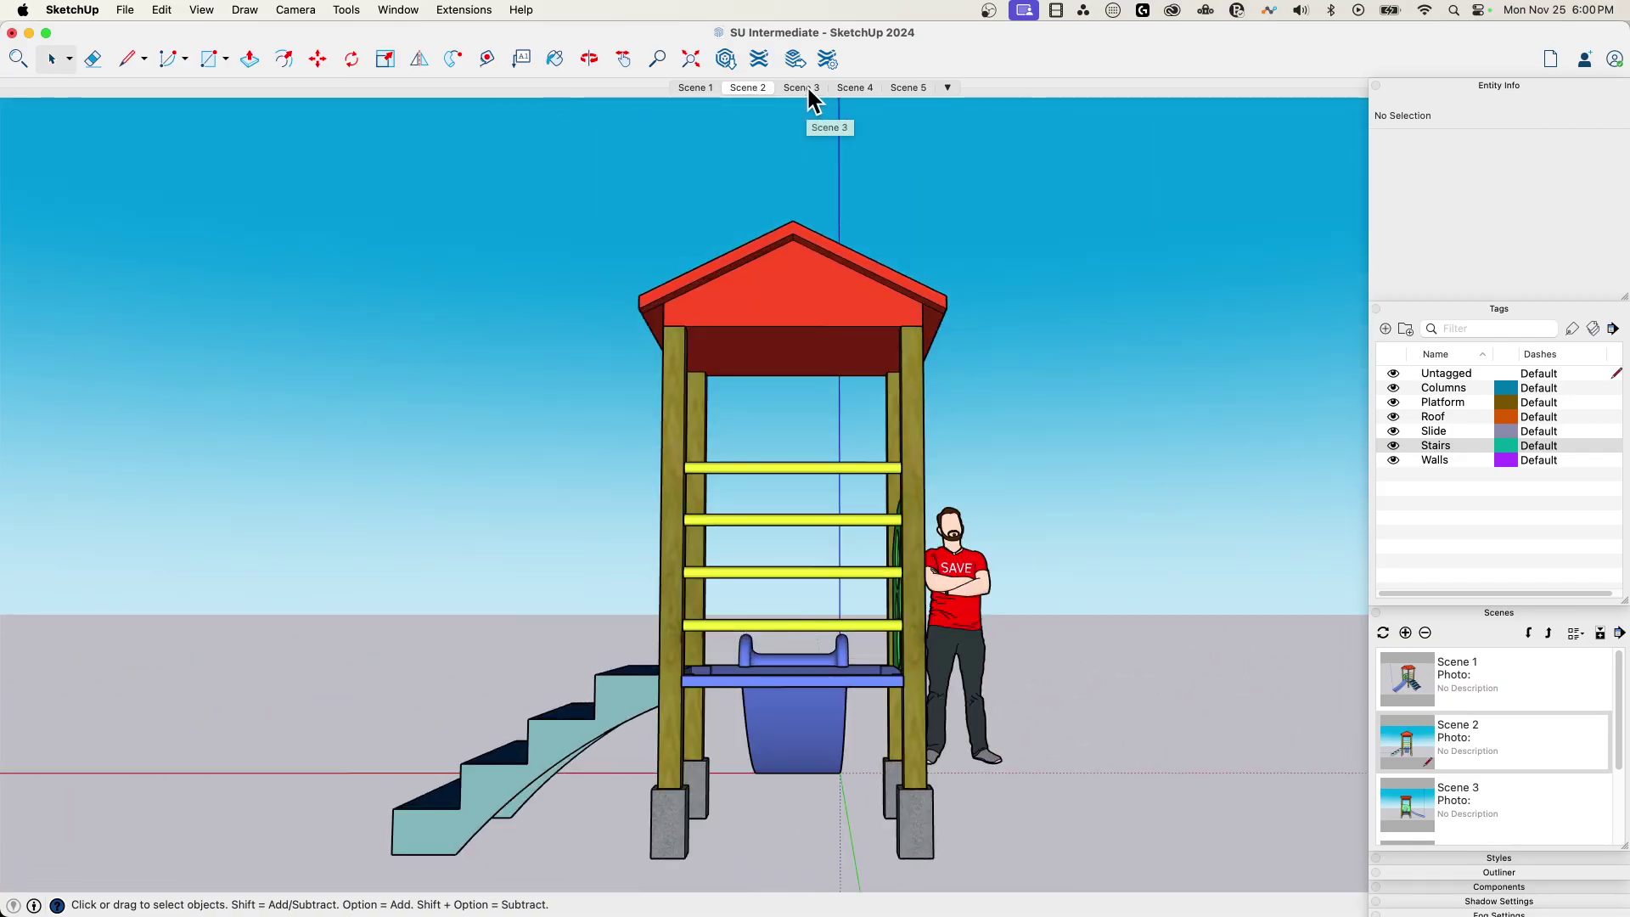
click(807, 89)
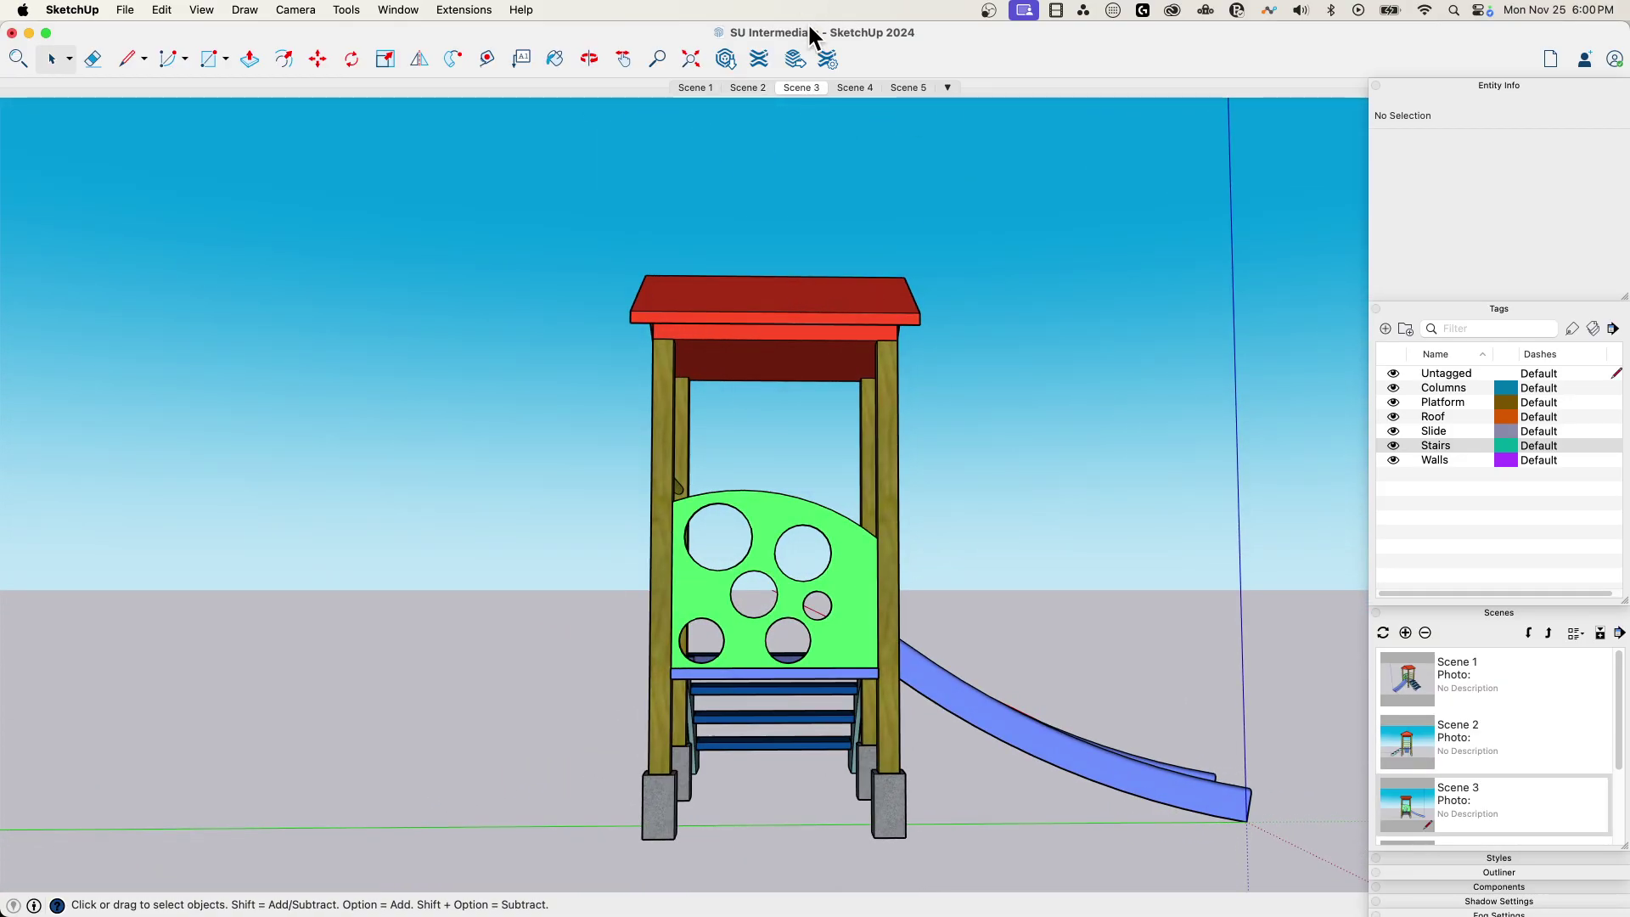
click(853, 88)
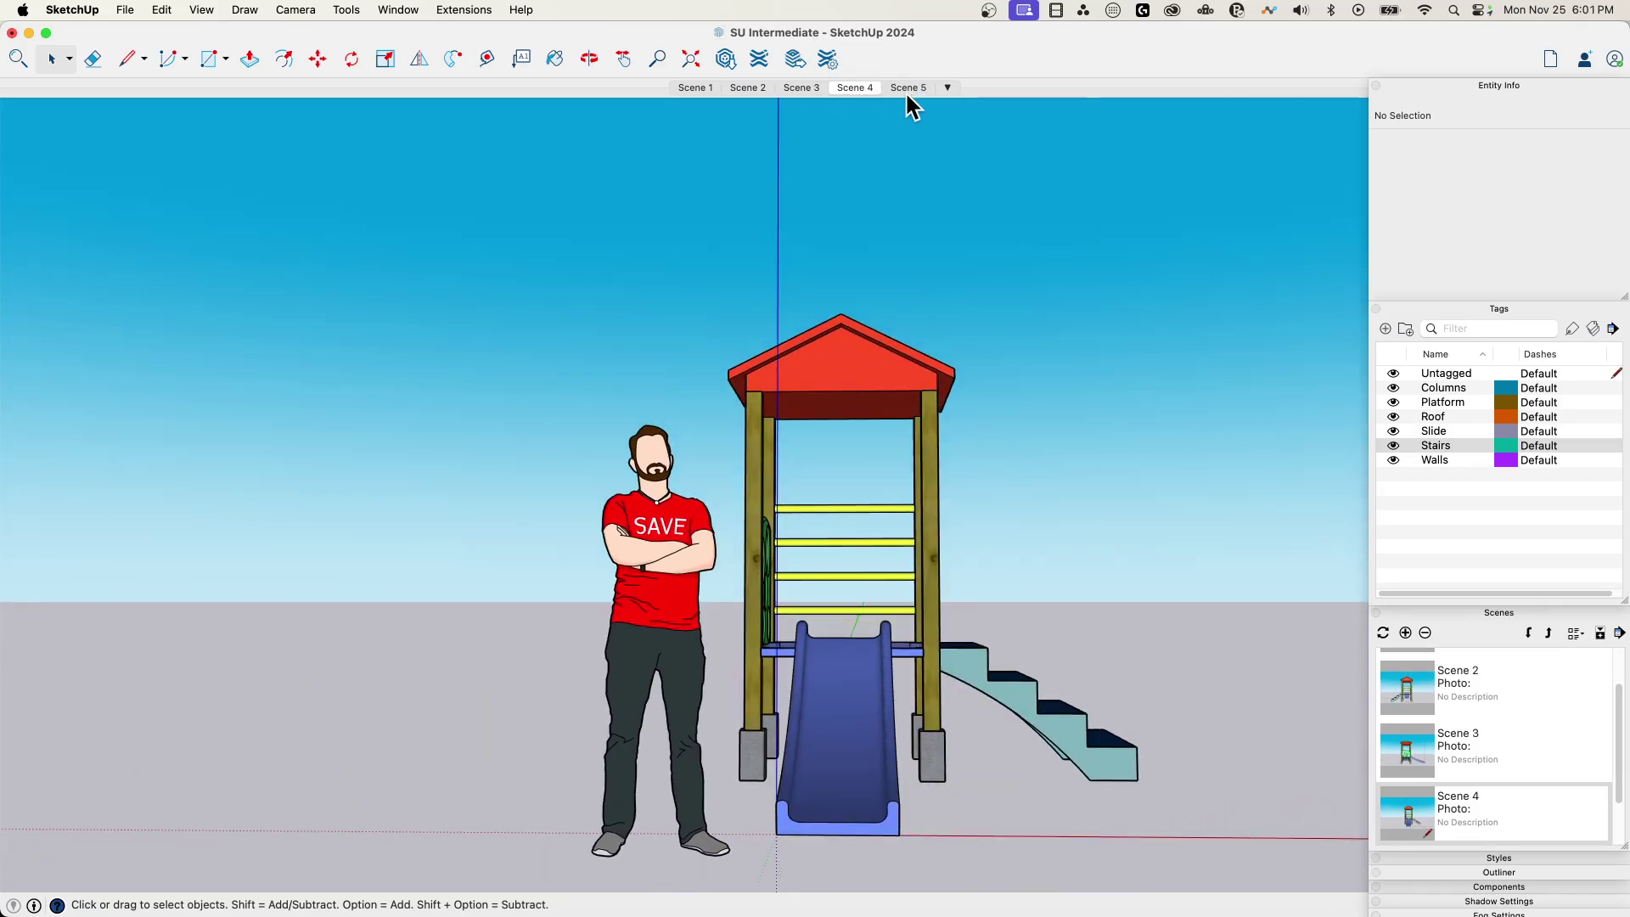
click(906, 90)
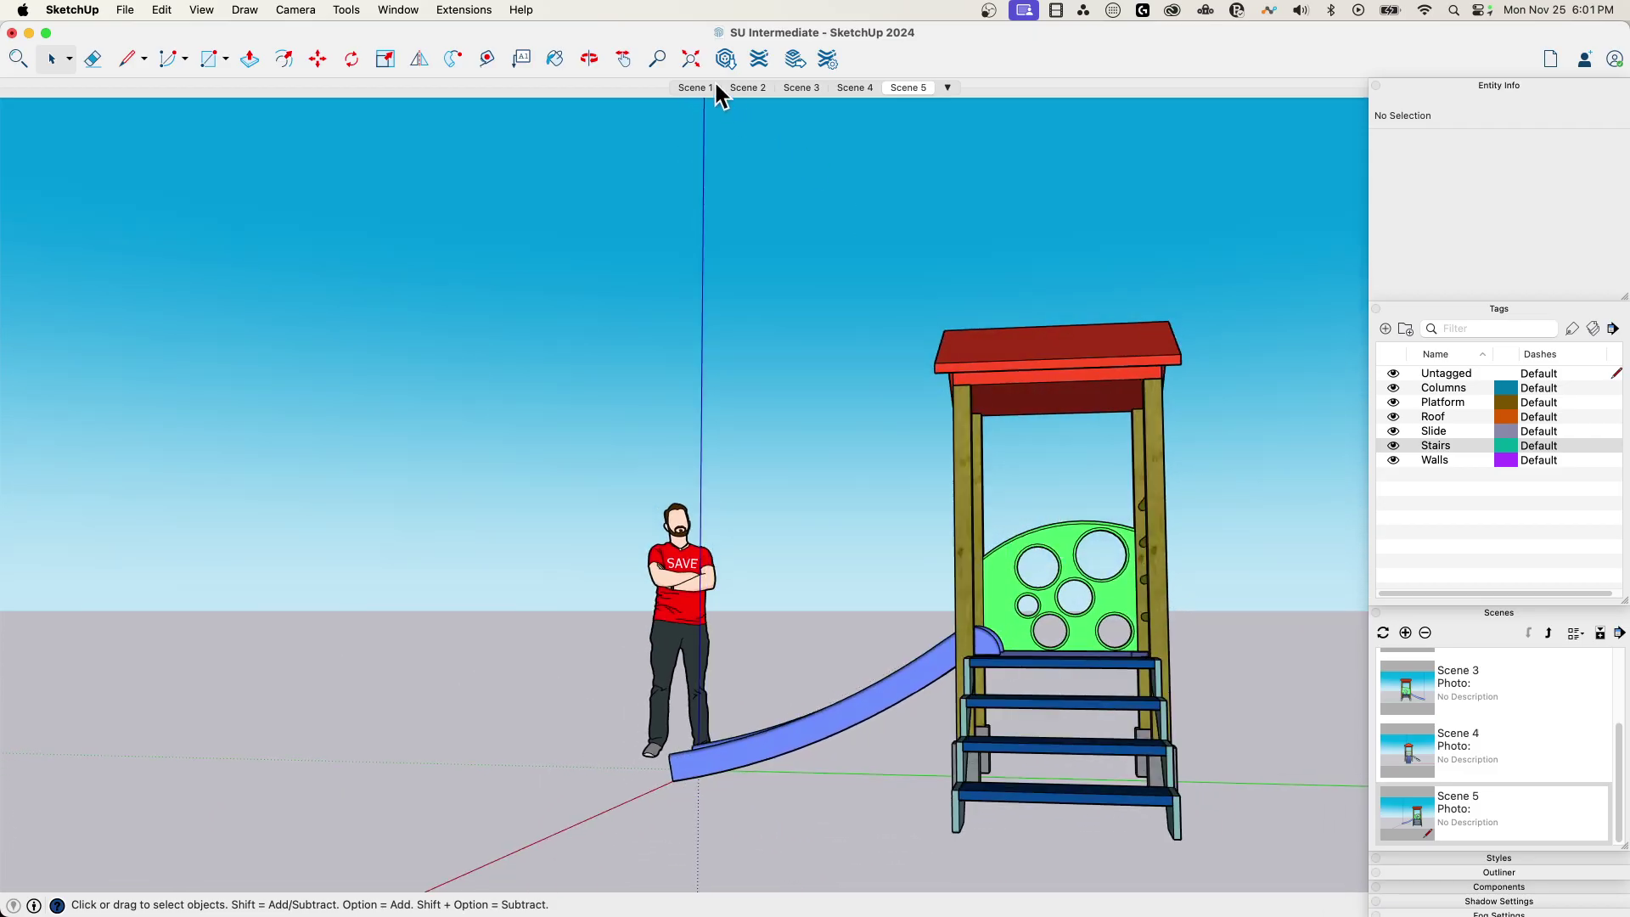
click(688, 87)
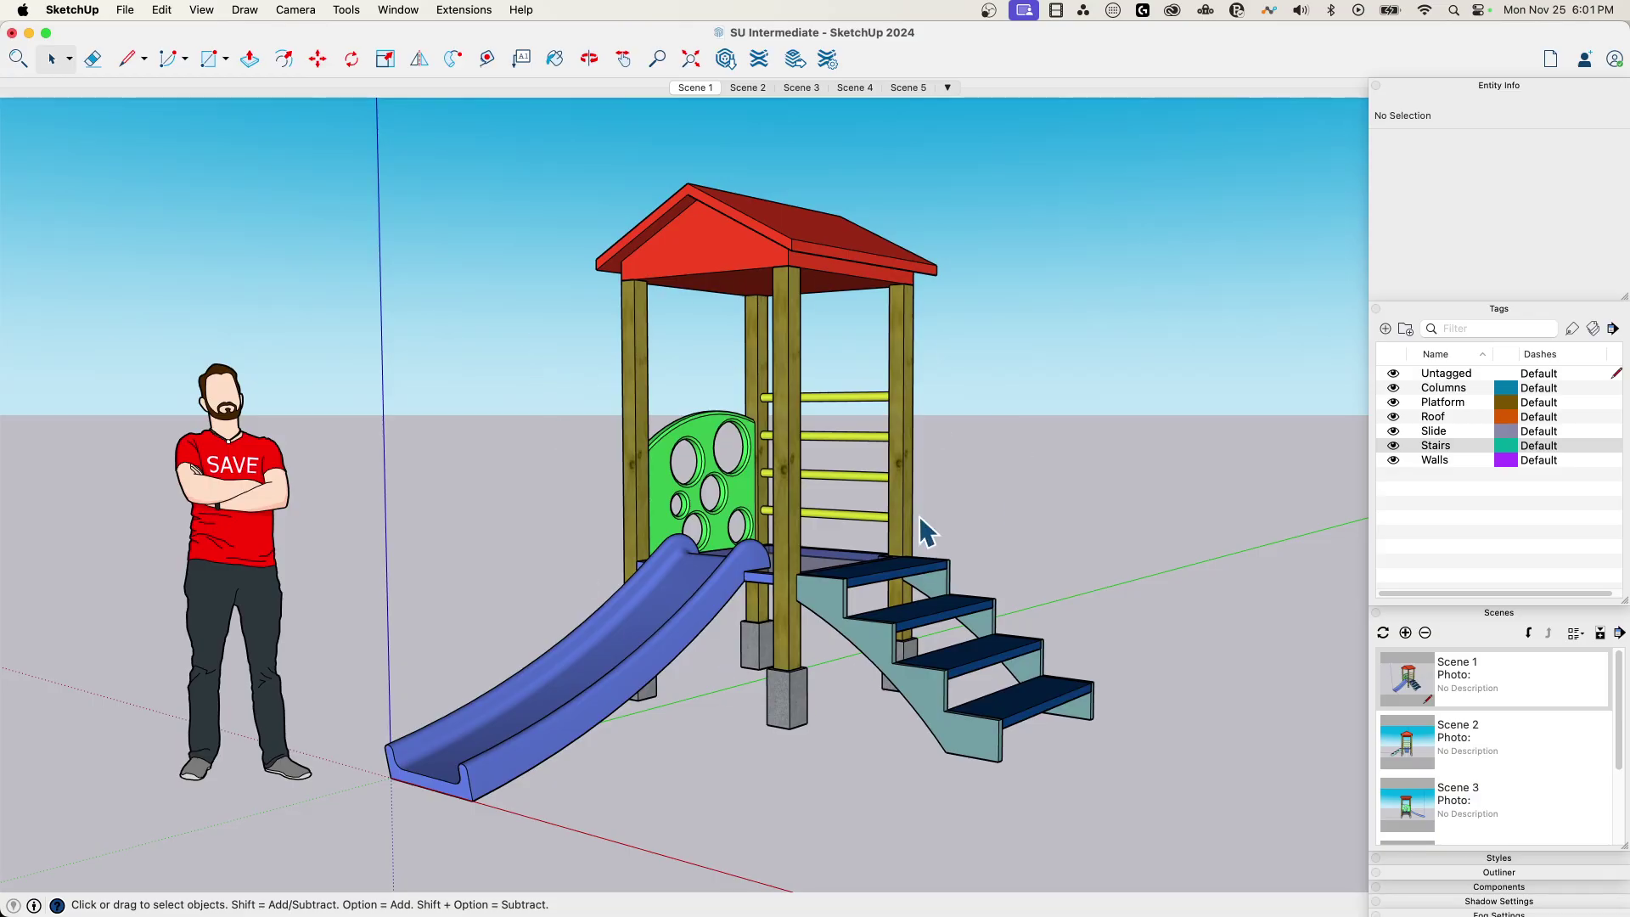
click(463, 12)
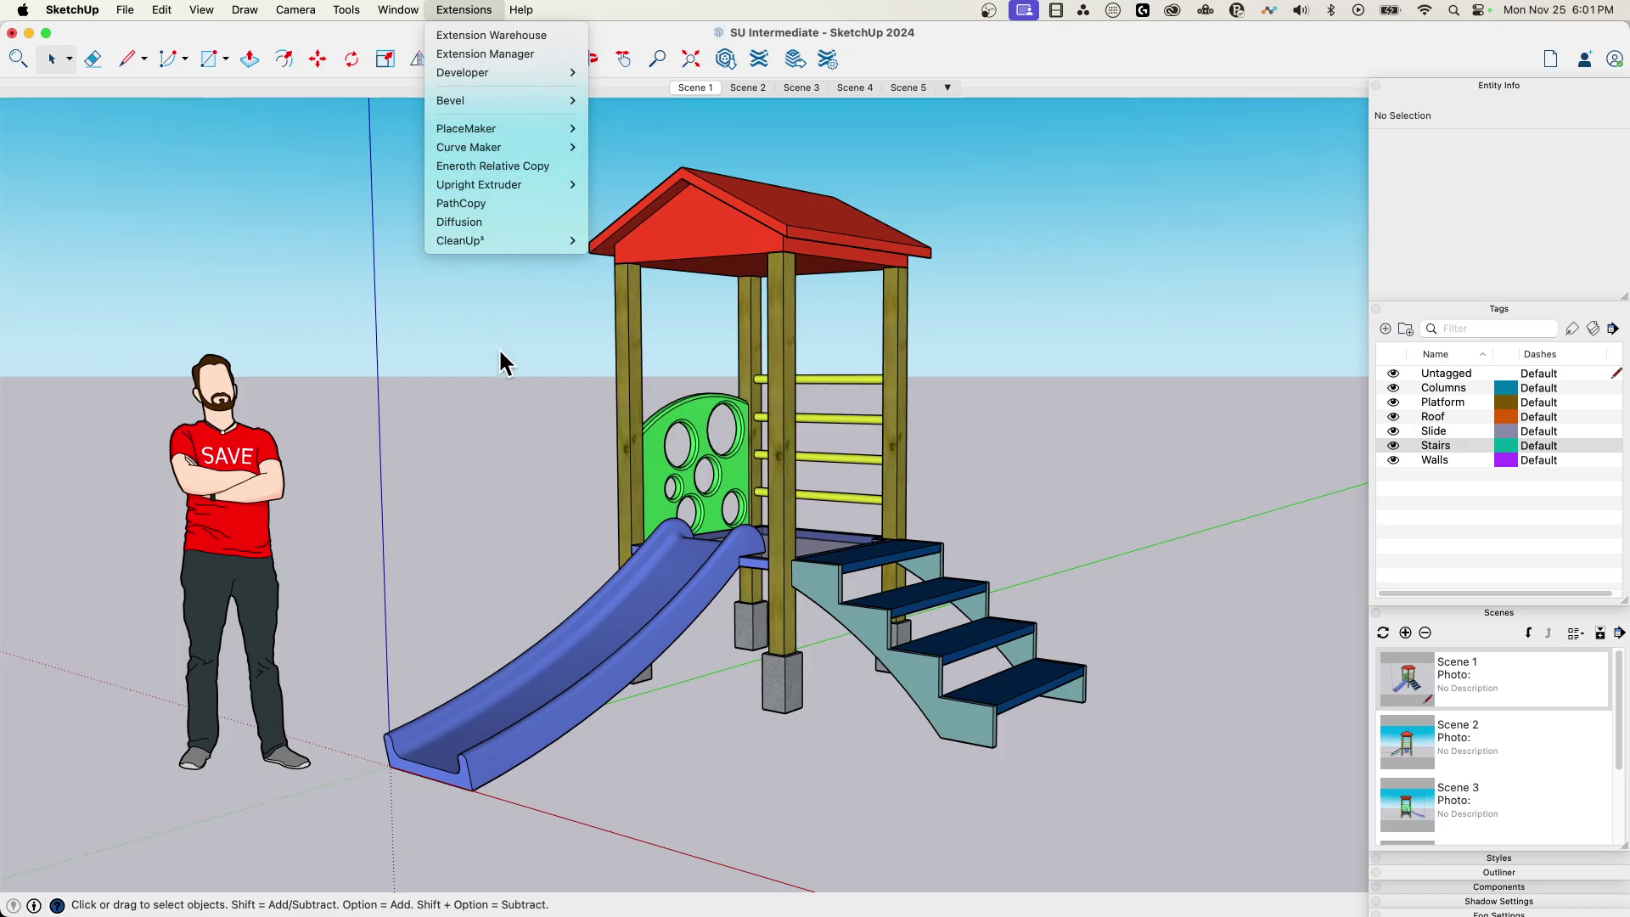
click(567, 437)
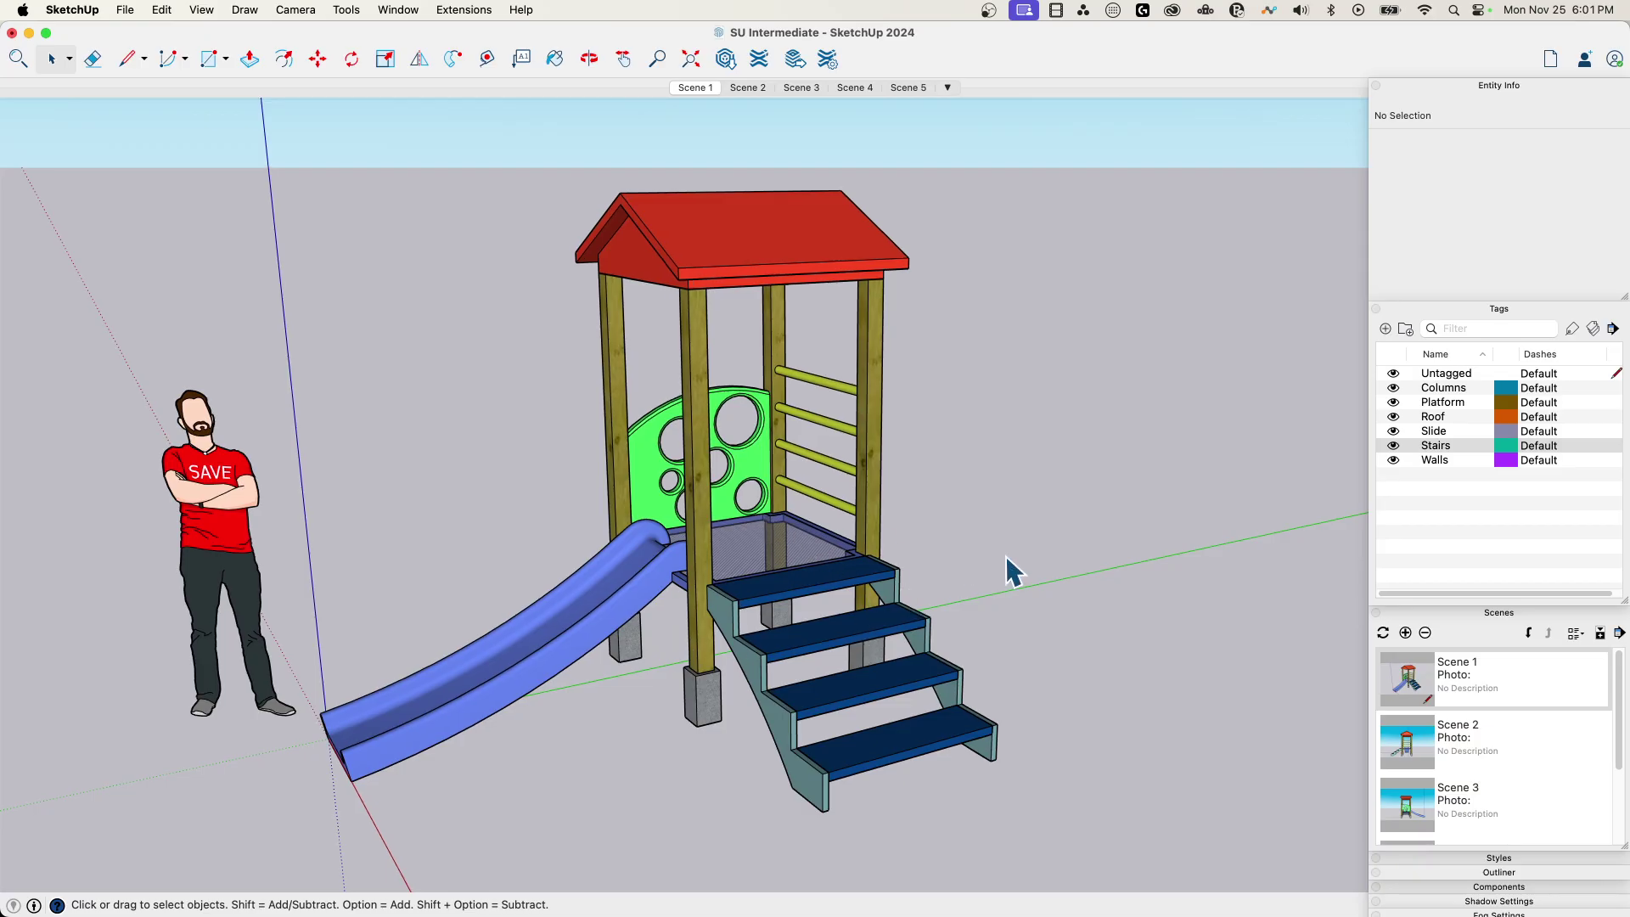
middle_drag(1006, 553, 1011, 430)
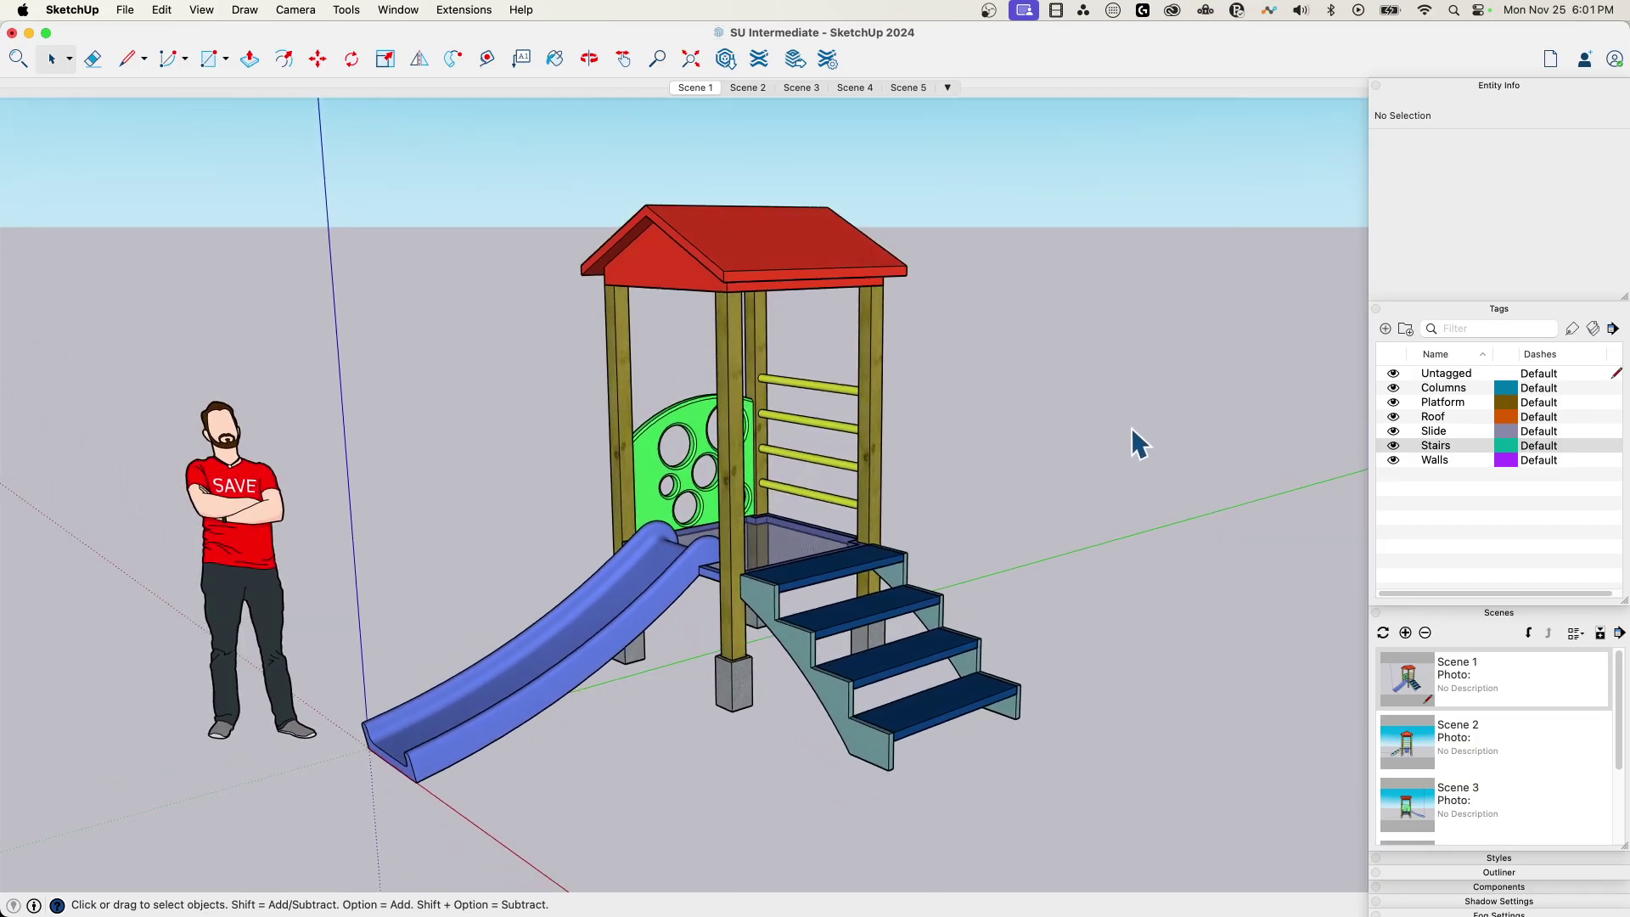